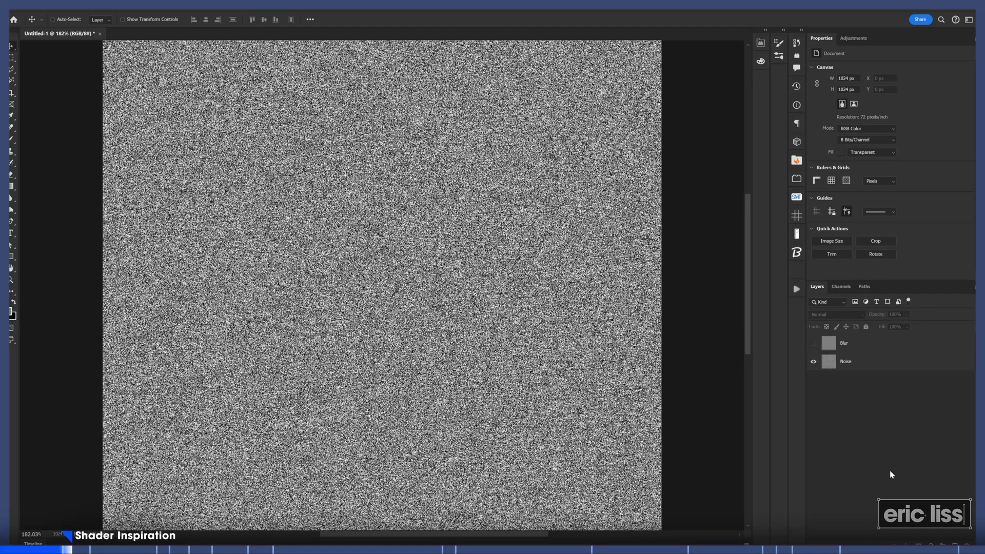
Make the Blur layer visible over the Noise layer.
click(813, 343)
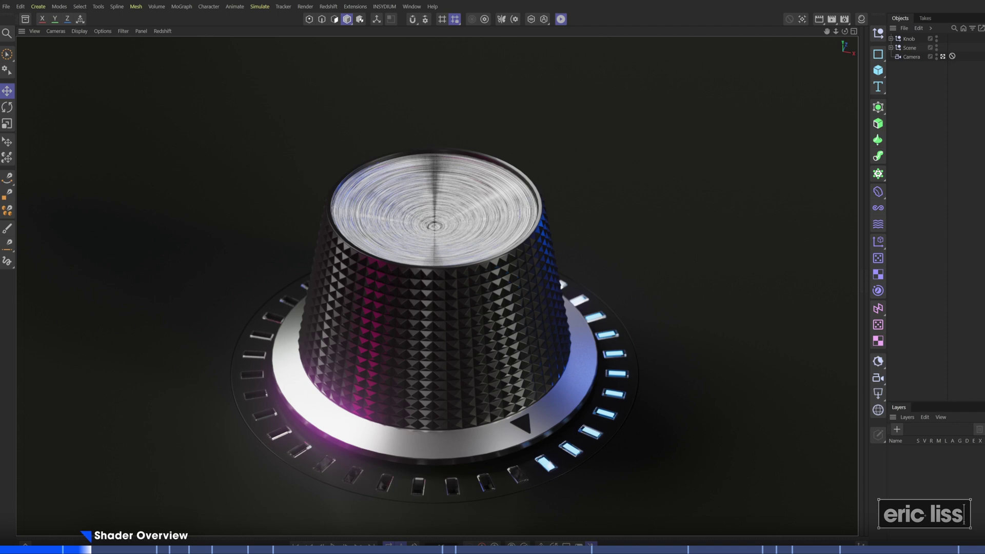
Switch to Cinema 4D and stop the live Redshift IPR render in the viewport.
click(560, 21)
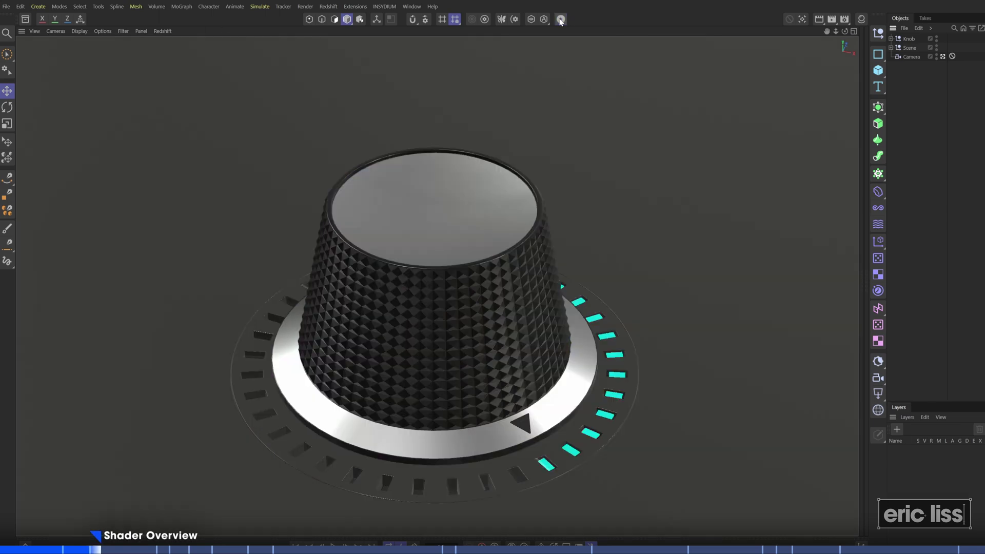
click(163, 31)
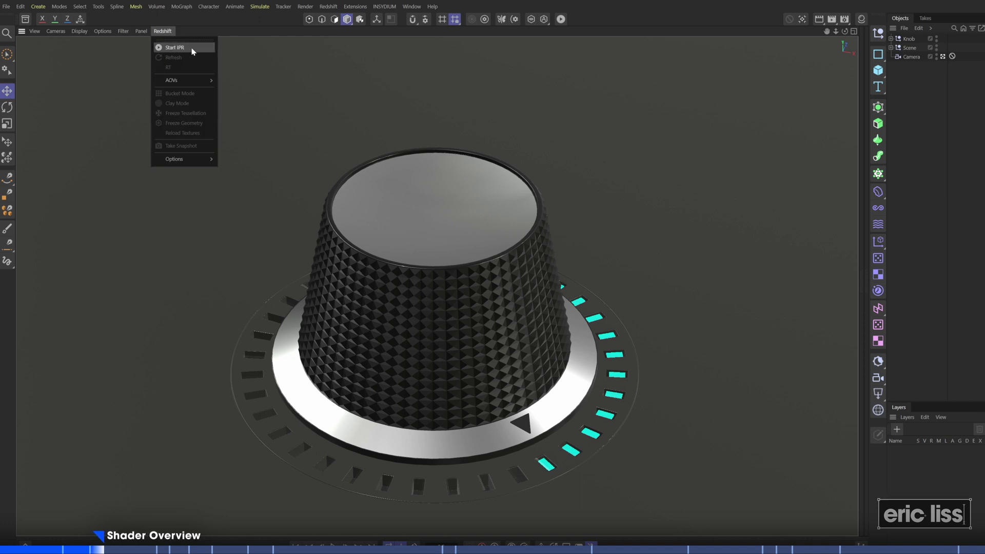
click(589, 21)
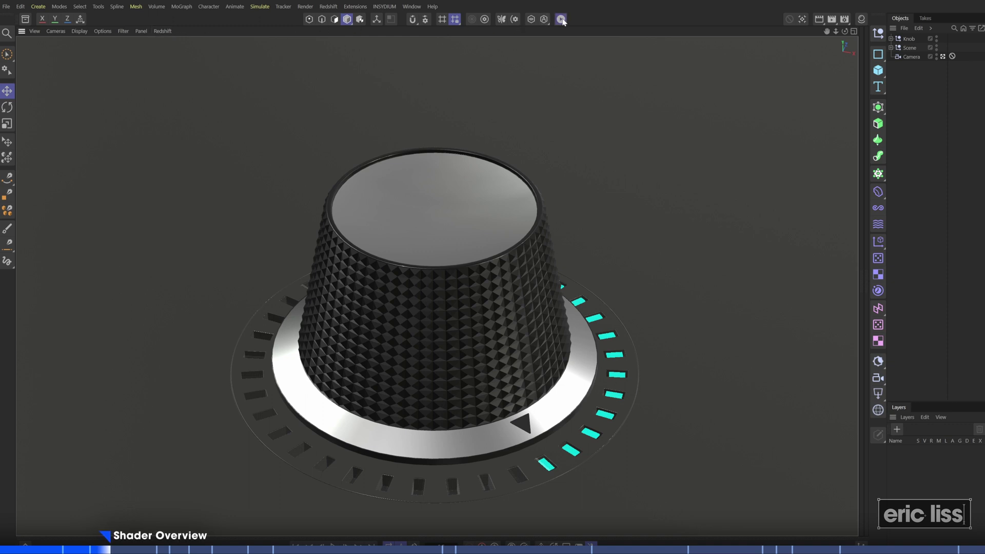
Enlarge the node editor beside the viewport and review the Circle Brushed group's noise and ramp controls.
click(864, 256)
click(706, 236)
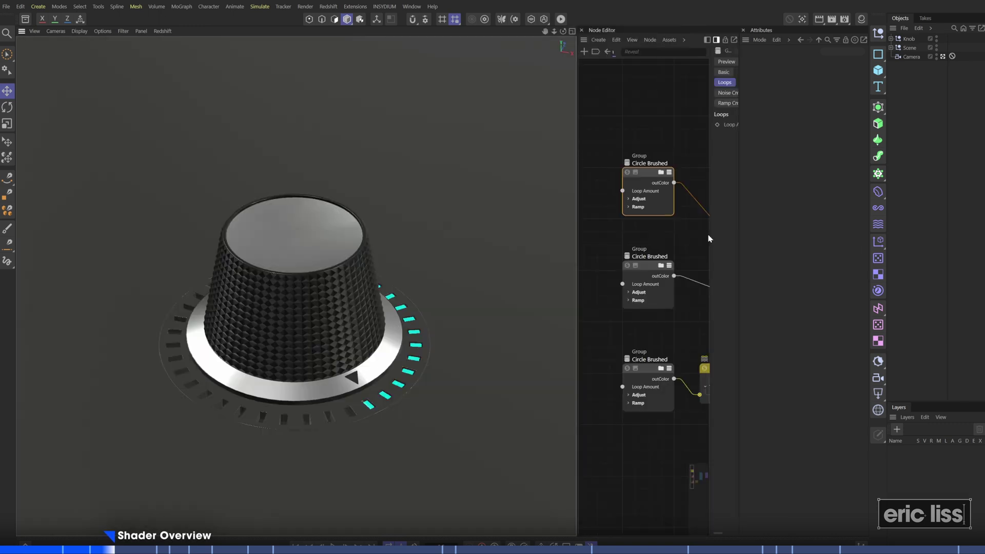
click(577, 237)
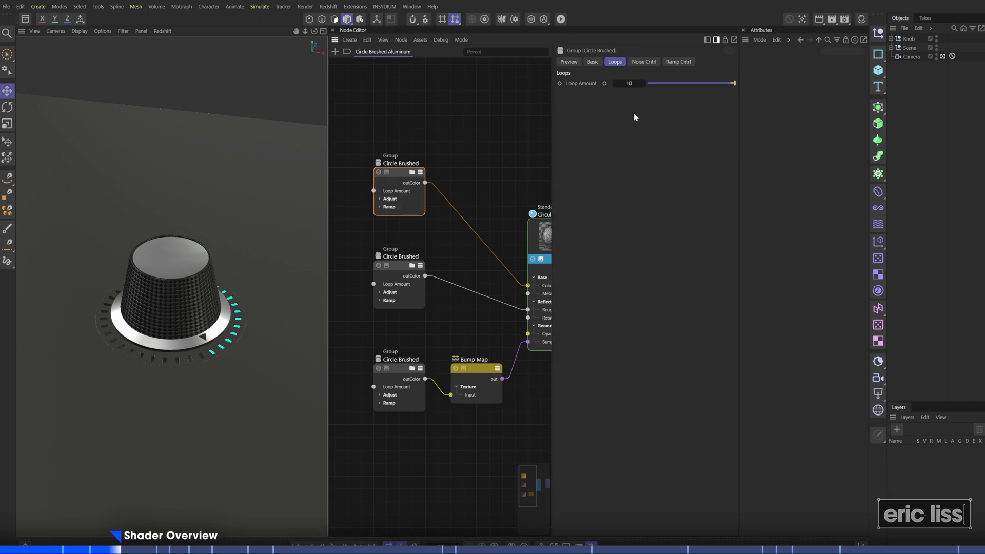
click(644, 62)
click(678, 62)
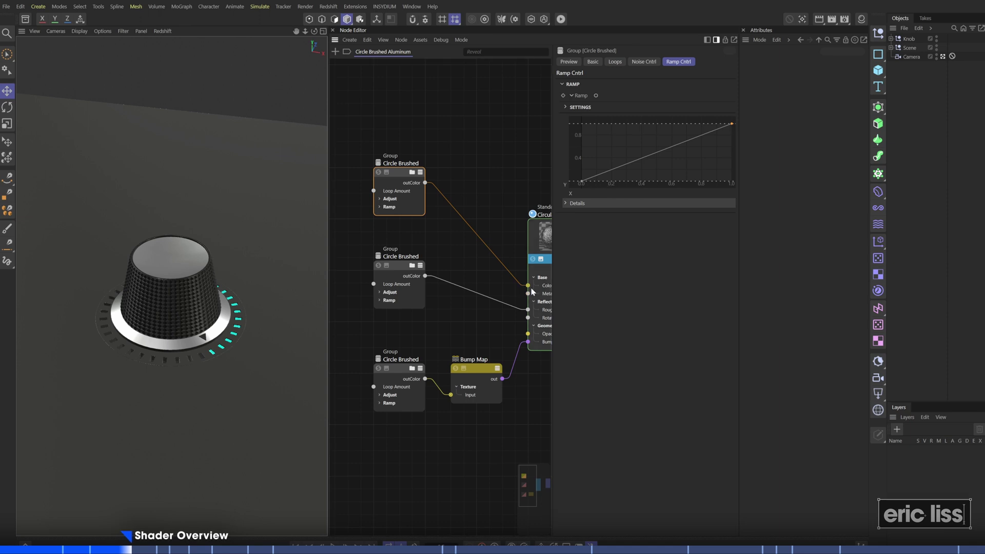
Open the Circle Brushed group that feeds the material's colour and examine its internal node chain up to Final Adjustment.
middle_drag(533, 286, 500, 282)
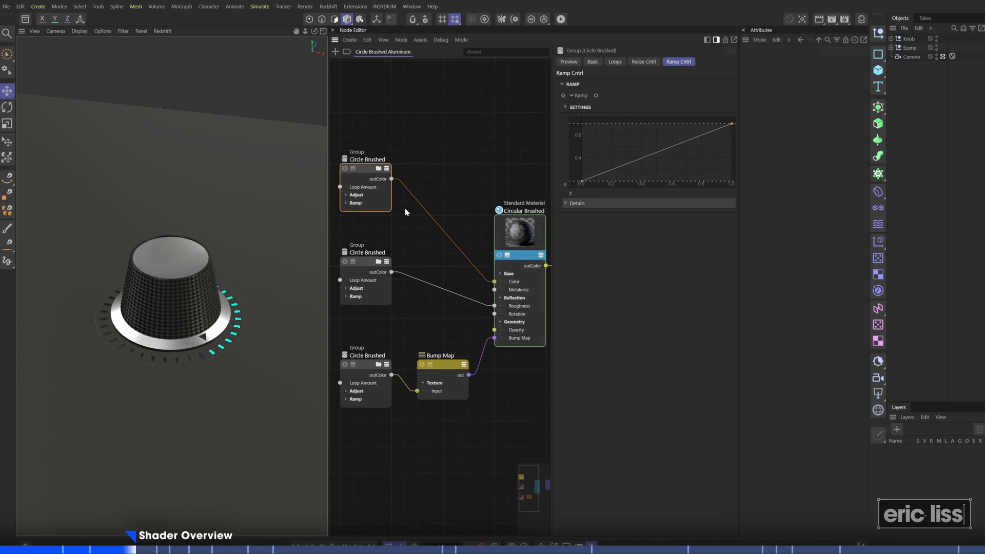
double_click(384, 201)
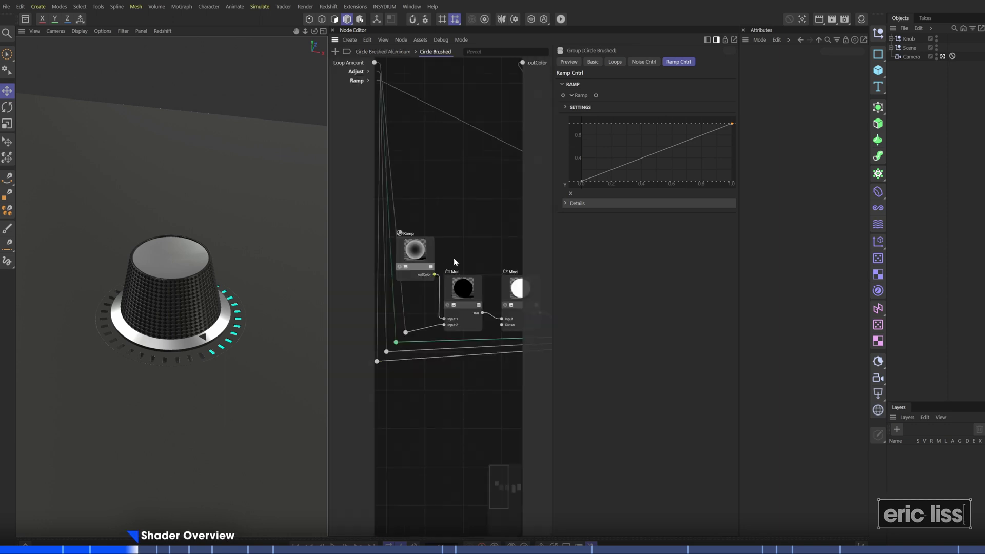
click(325, 280)
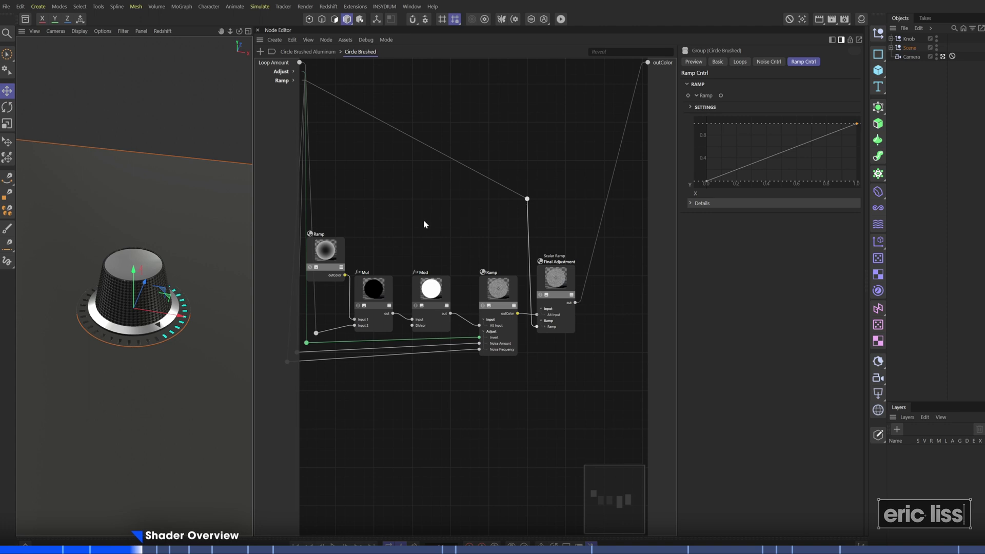
middle_drag(423, 265, 437, 266)
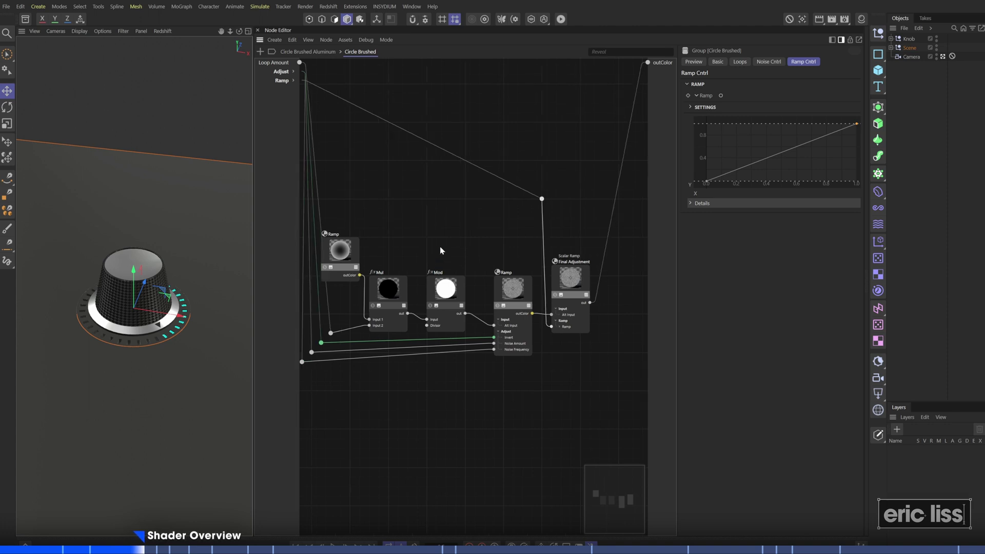
click(569, 282)
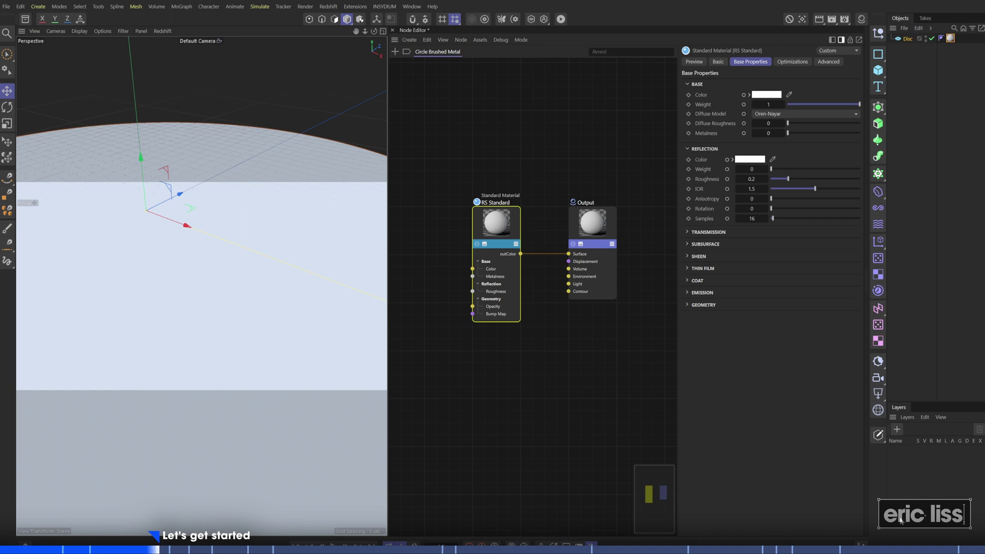
Add a Ramp node to the Circle Brushed Metal material and connect its outColor to the RS Standard's Color.
scroll(316, 312, down, 3)
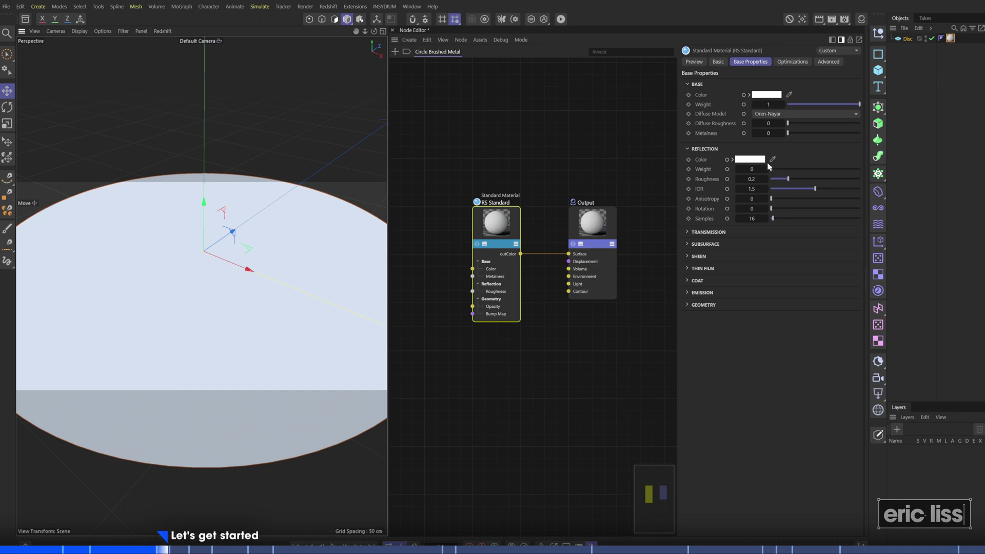
middle_drag(490, 306, 649, 305)
click(454, 267)
double_click(455, 271)
text(ramp)
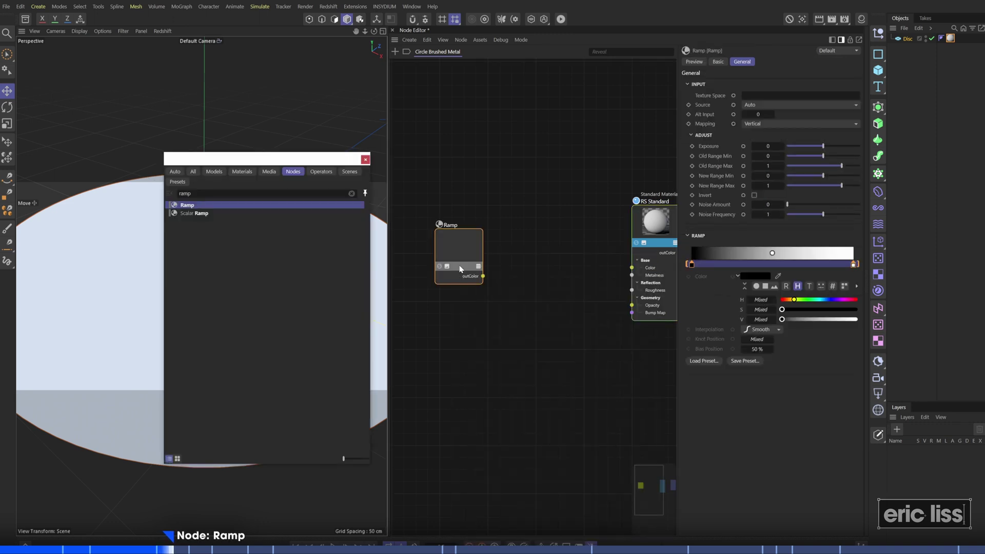
drag(459, 266, 421, 227)
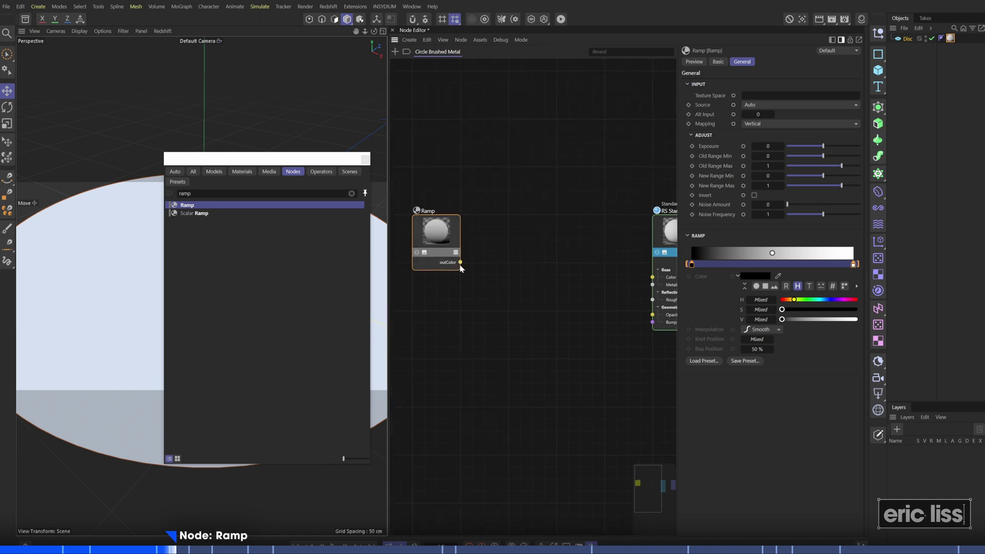
mouse_move(460, 262)
mouse_down()
mouse_move(652, 259)
mouse_move(653, 278)
mouse_up()
middle_drag(610, 319, 574, 317)
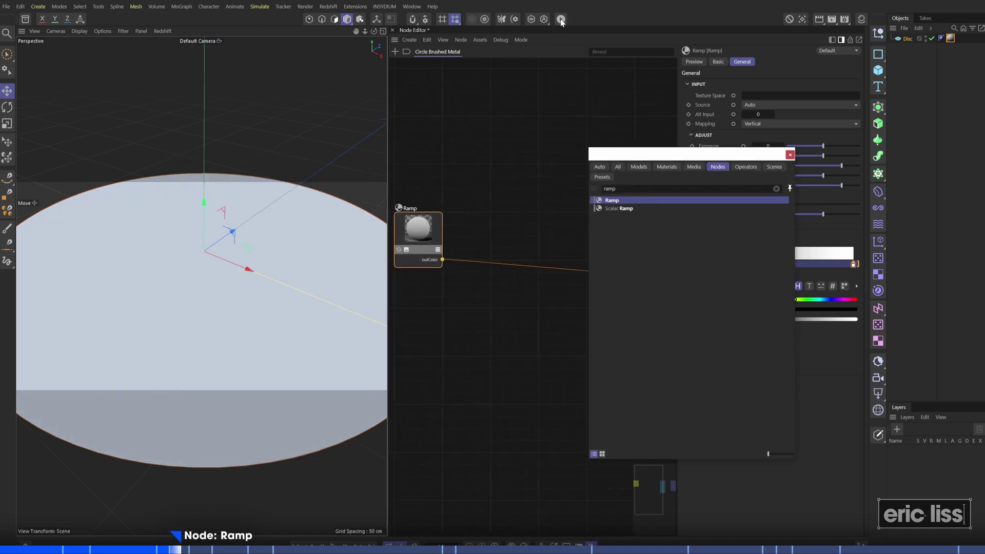
Start the live Redshift render in the viewport and move the node search window clear of the node graph.
click(560, 20)
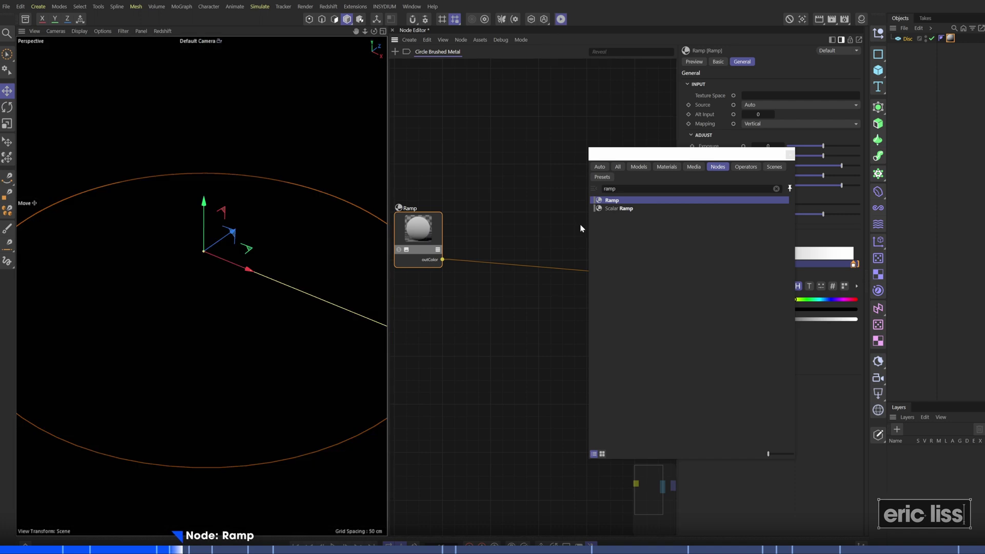
drag(683, 153, 309, 83)
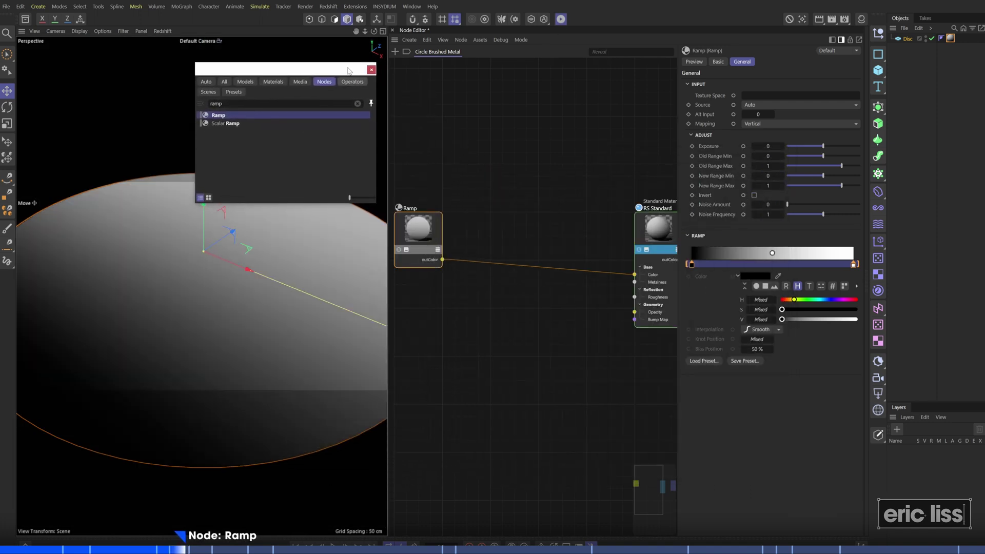
drag(350, 68, 349, 57)
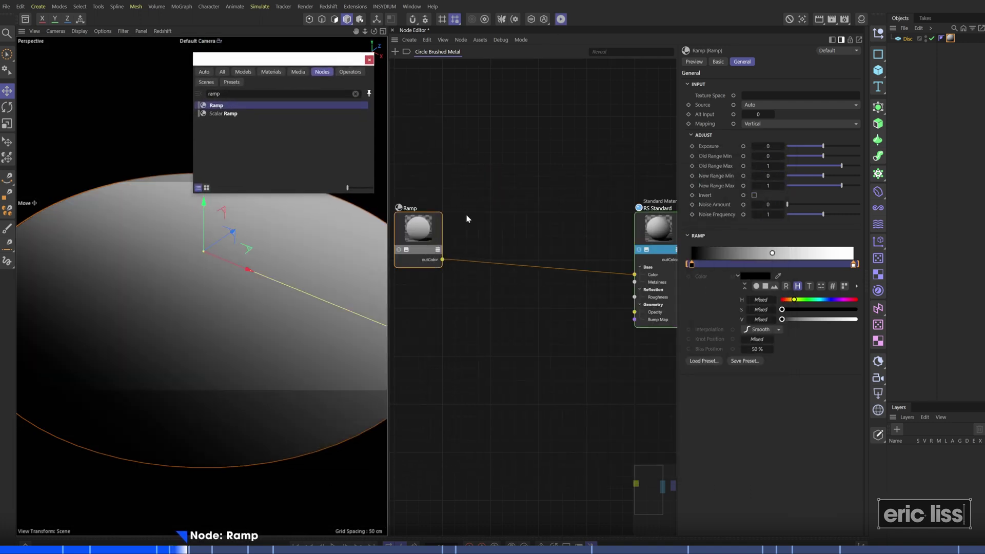
Insert a float Mul node into the connection between the Ramp and the RS Standard's Color.
click(354, 94)
text(mu)
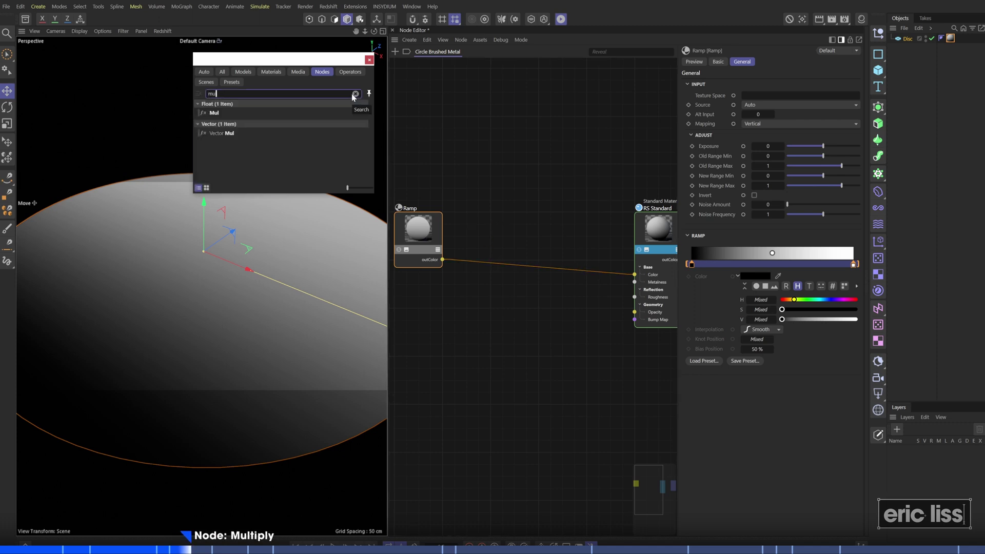
text(l)
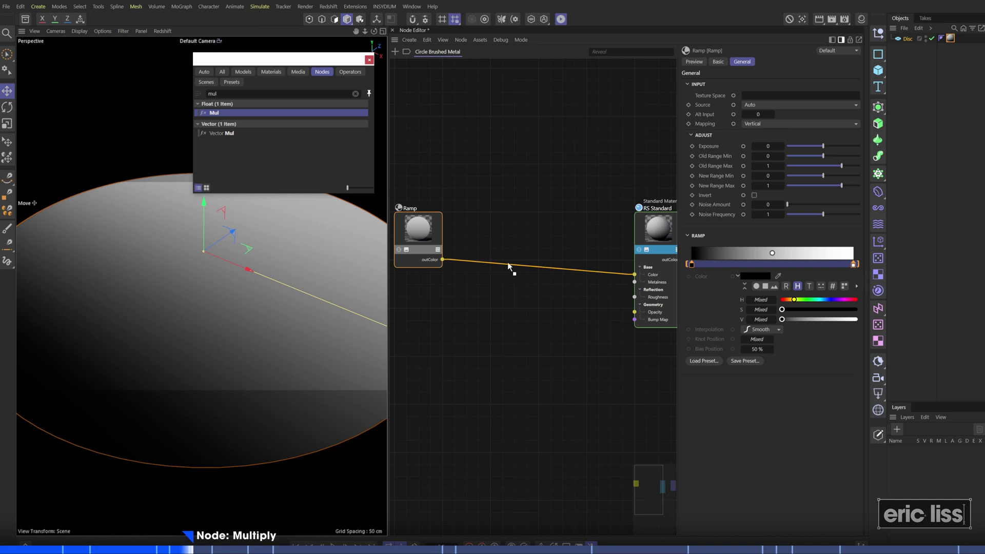
drag(507, 265, 491, 238)
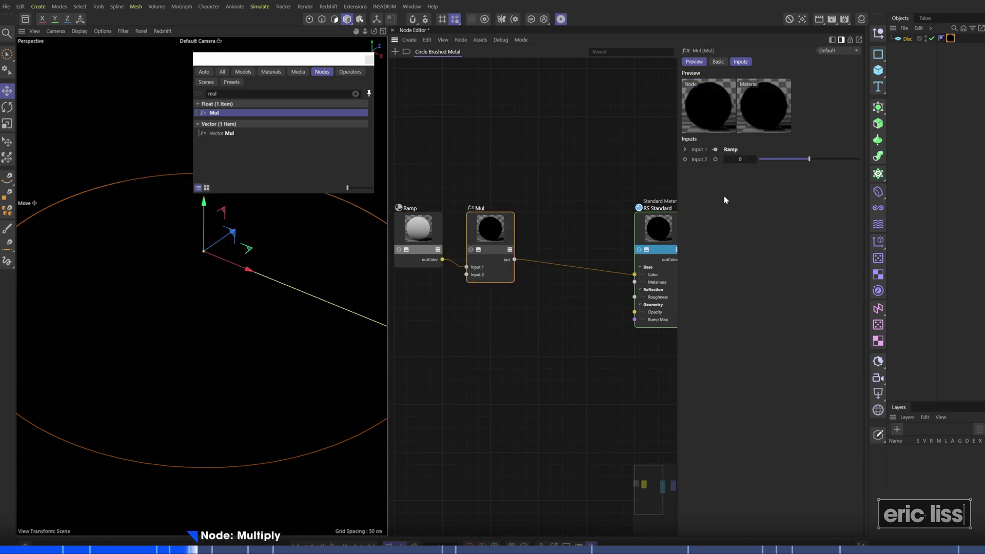
Set the Mul node's Input 2 to 5.
click(438, 229)
click(504, 237)
click(749, 158)
text(5)
key(Return)
mouse_move(839, 159)
mouse_down()
mouse_move(800, 158)
mouse_move(866, 161)
mouse_move(820, 162)
mouse_up()
key(ctrl+z)
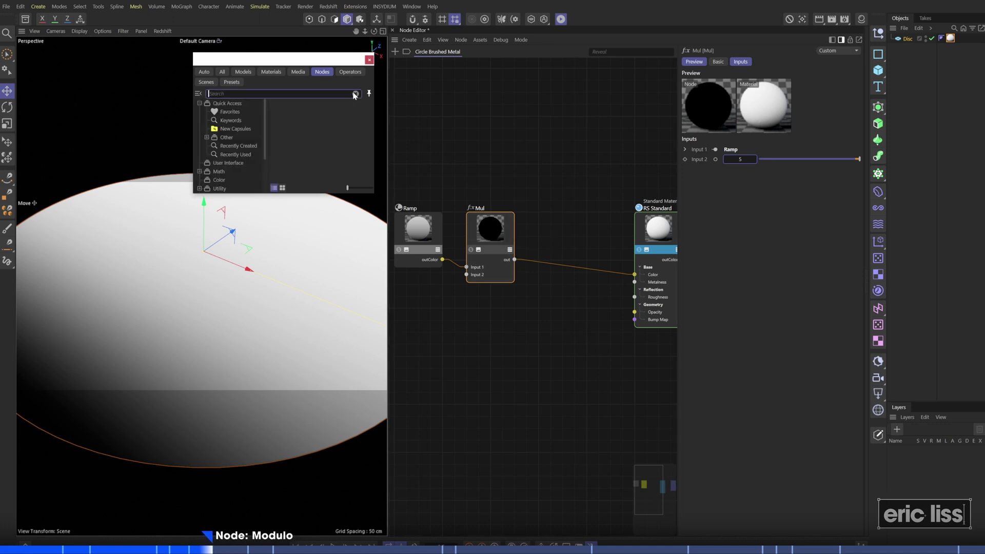
Add a float Mod node and wire it between the Mul output and the RS Standard's Color.
text(mod)
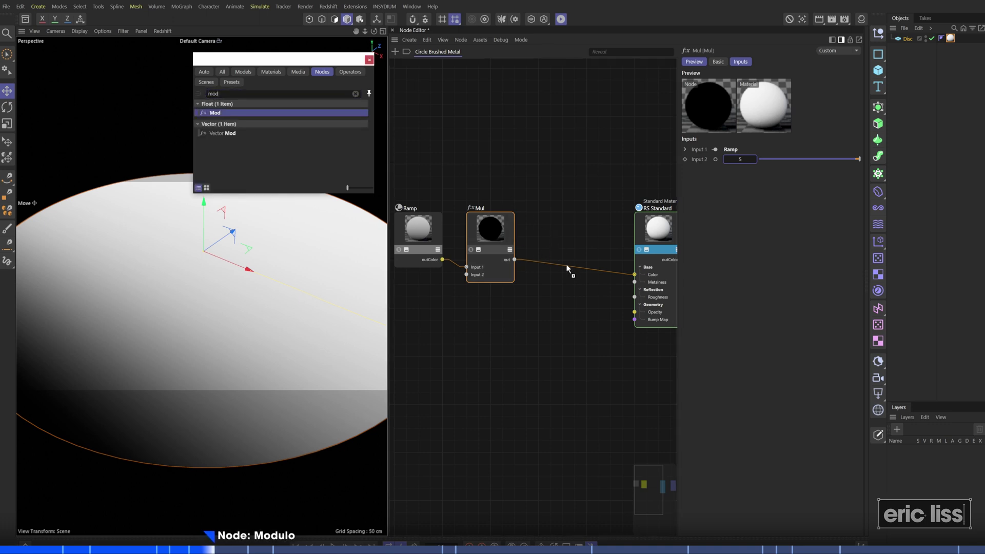
key(Return)
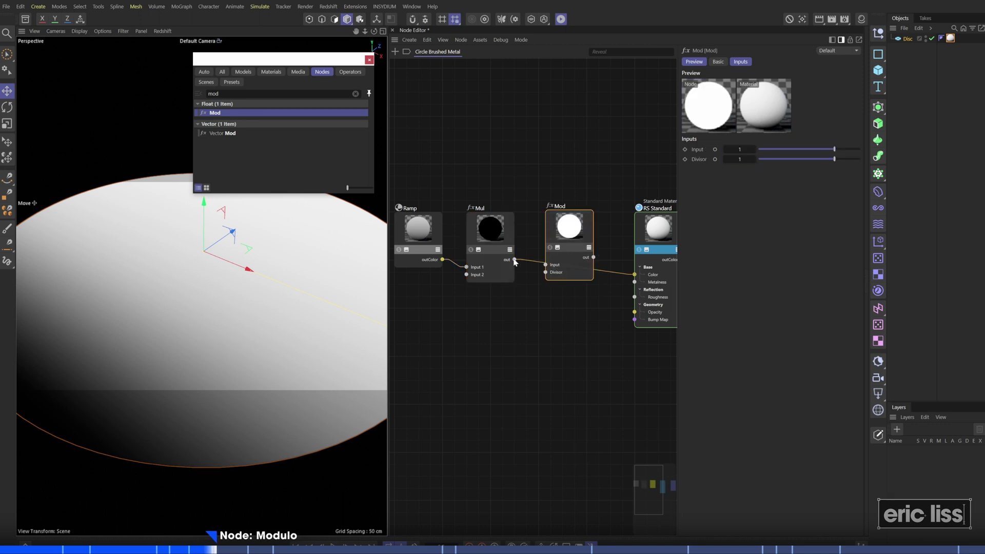
drag(594, 257, 635, 275)
drag(562, 244, 555, 246)
Try different multiplier values on the Mul node and set its Input 2 to 10.
alt+drag(306, 275, 245, 257)
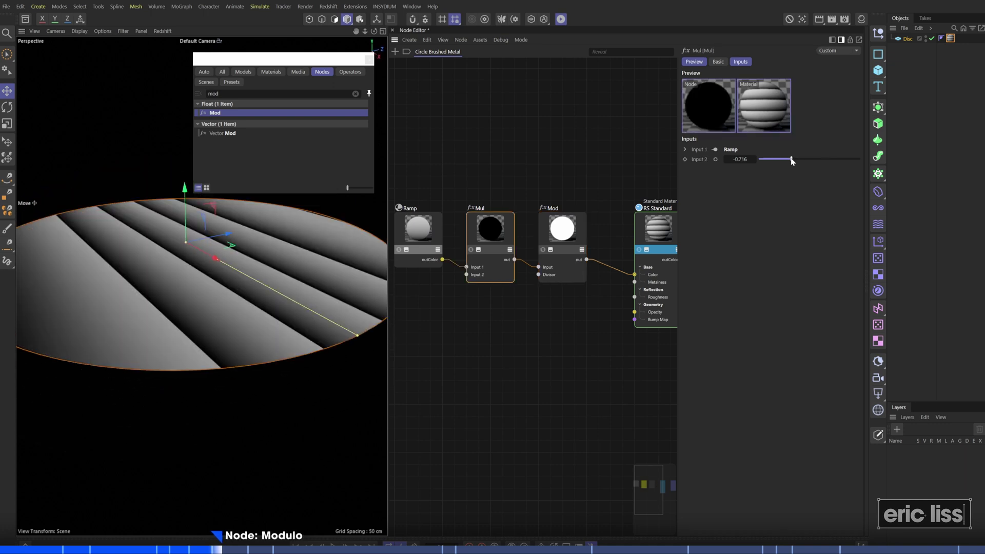
drag(792, 161, 851, 167)
drag(741, 159, 801, 159)
click(741, 159)
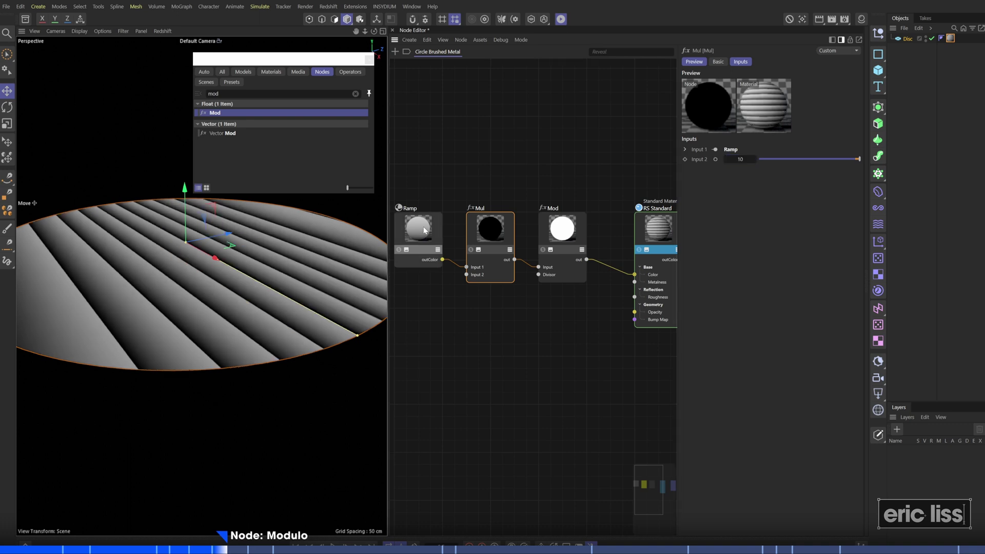
Change the Ramp node's interpolation to Linear.
click(730, 149)
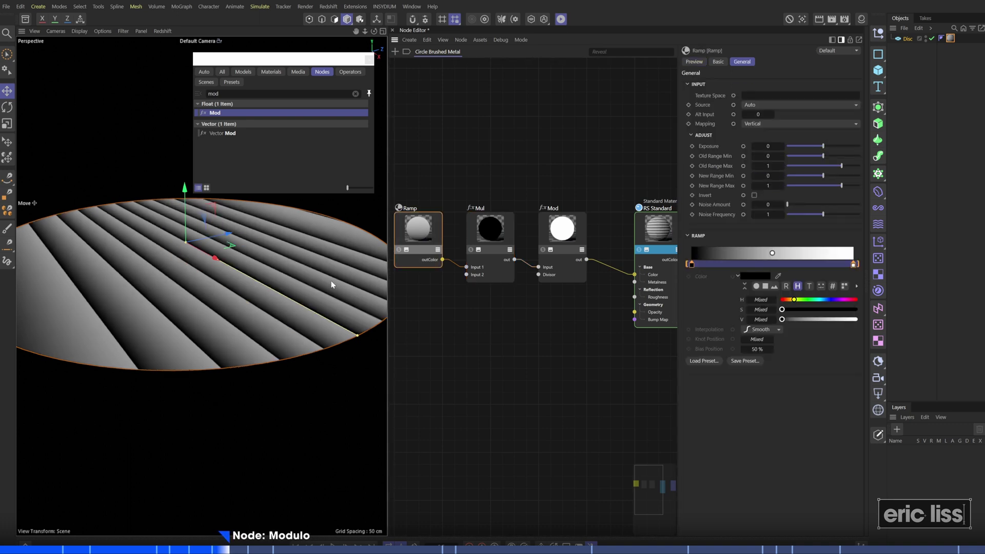
alt+drag(268, 237, 208, 294)
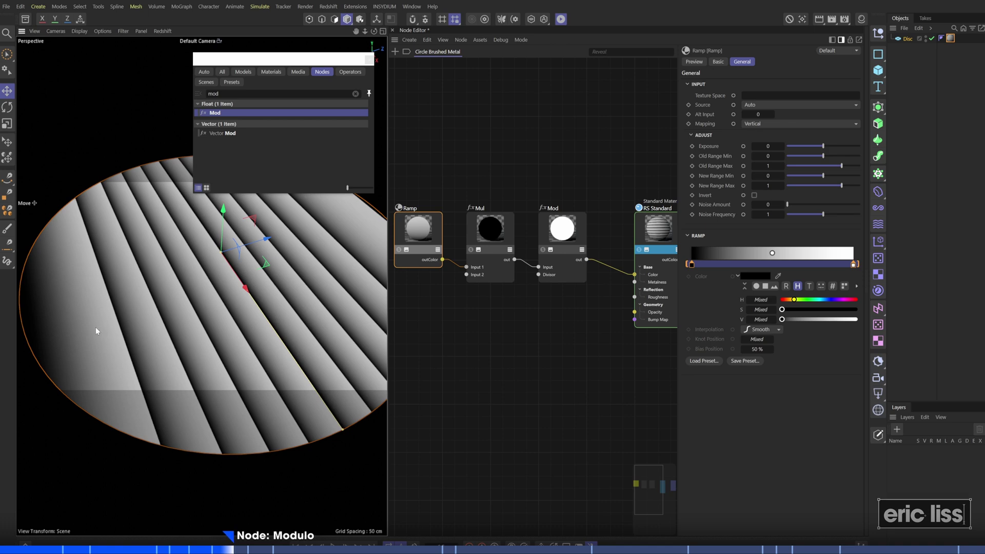
alt+drag(253, 268, 364, 253)
click(762, 330)
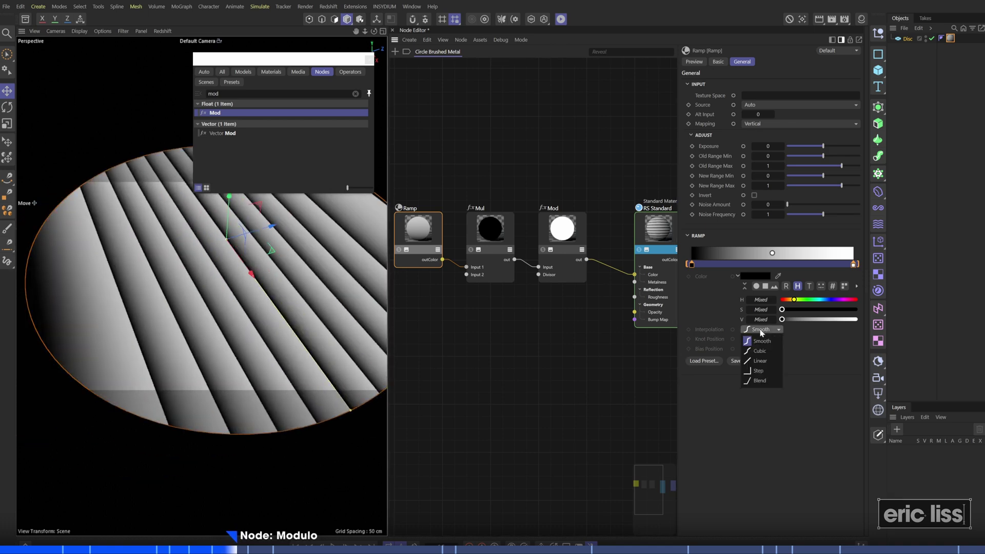
click(759, 374)
Set the Ramp node's mapping to Circular.
alt+drag(375, 296, 354, 259)
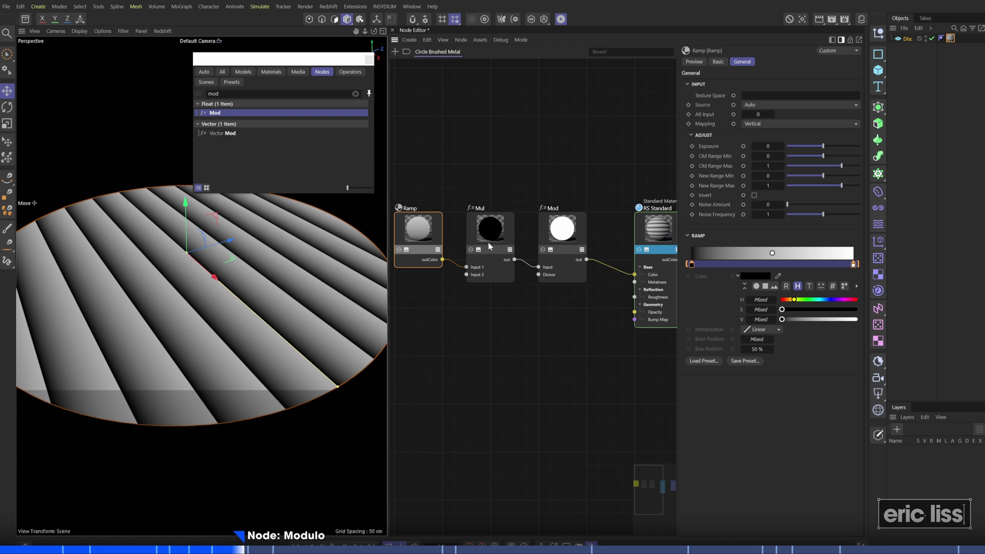
click(779, 123)
click(775, 185)
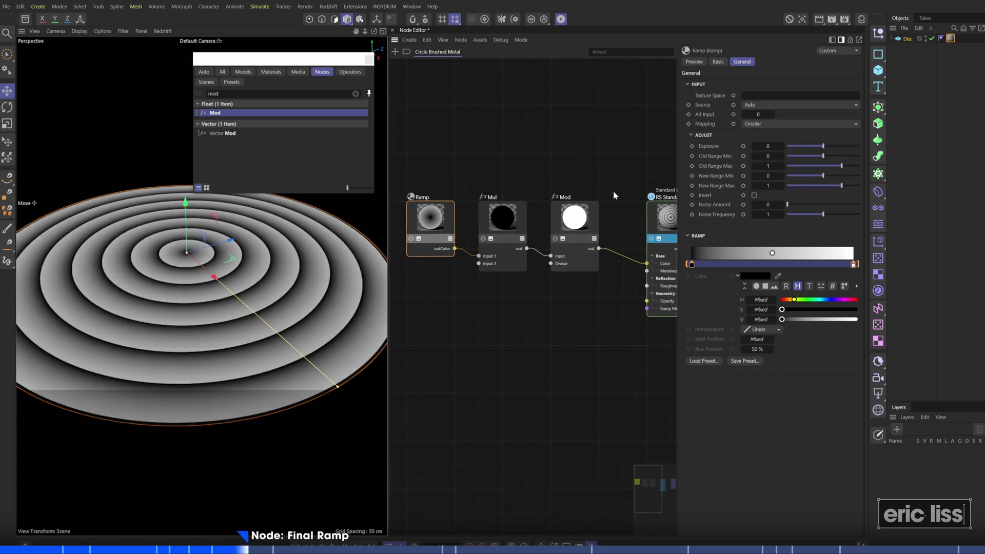
Move the Ramp, Mul and Mod nodes together away from the RS Standard node to make room for another node.
drag(614, 191, 441, 233)
drag(556, 220, 508, 221)
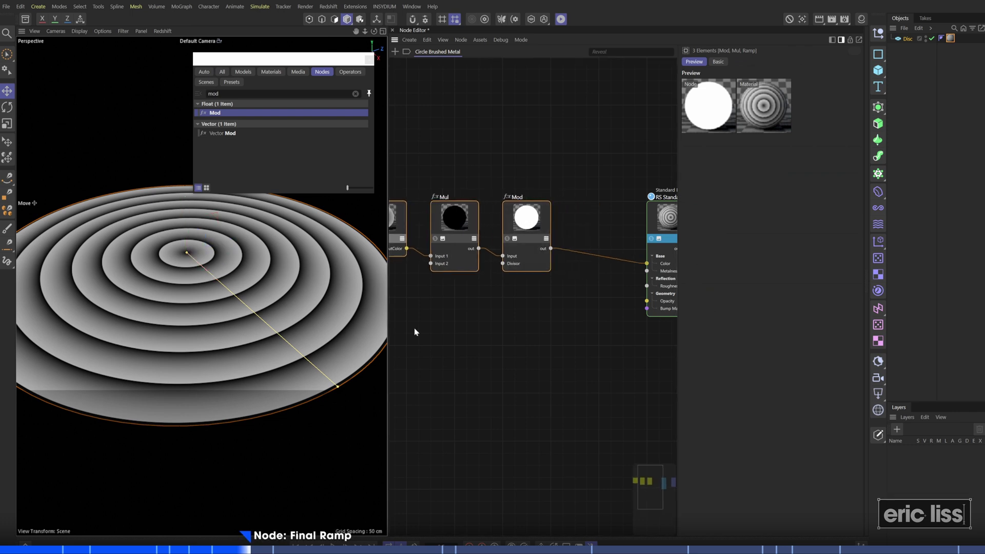
middle_drag(589, 237, 568, 230)
click(569, 218)
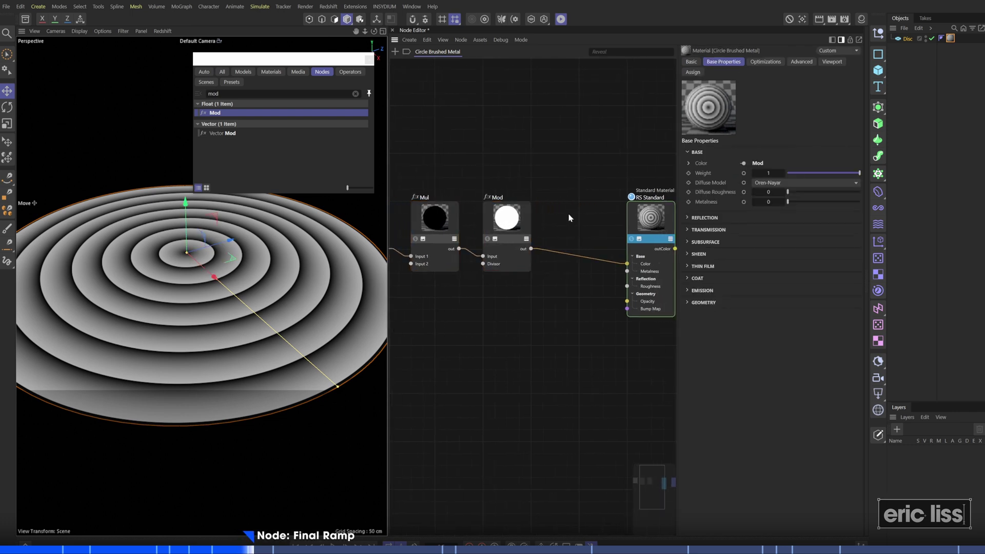
Insert a second Ramp node on the connection between the Mod node and the RS Standard color input.
click(267, 94)
text(ramp)
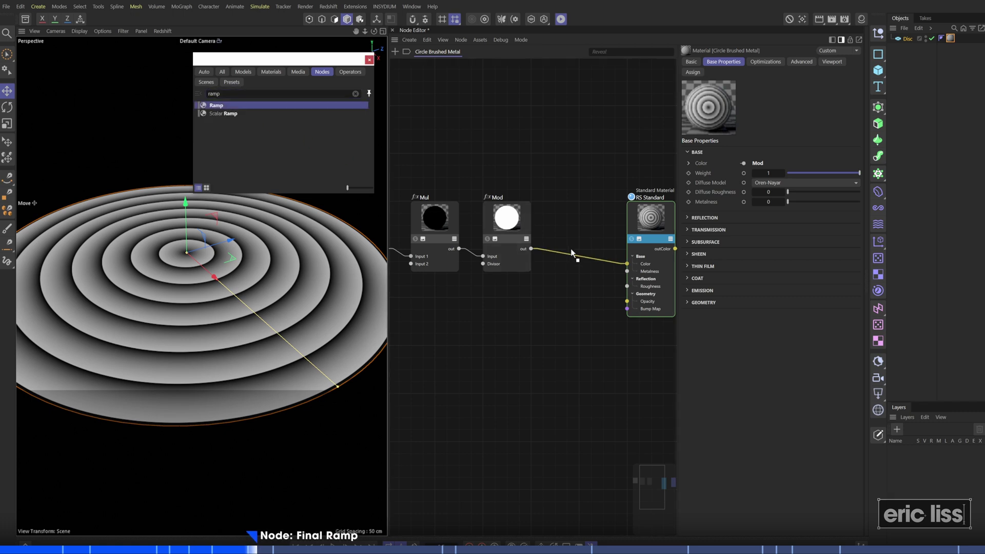
drag(573, 252, 574, 252)
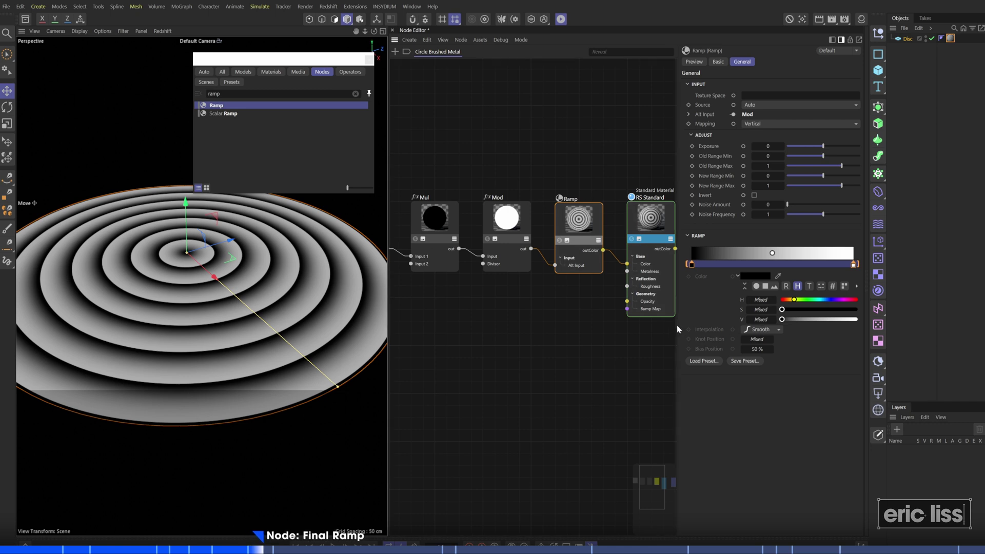
Pause the viewport render and add twelve knots spread along the new Ramp's gradient.
drag(677, 325, 489, 315)
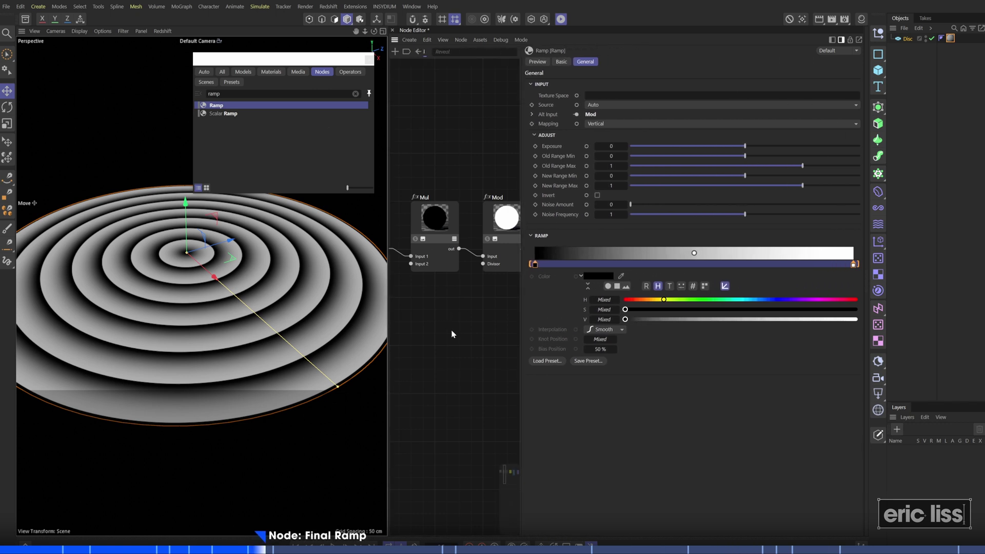
click(560, 19)
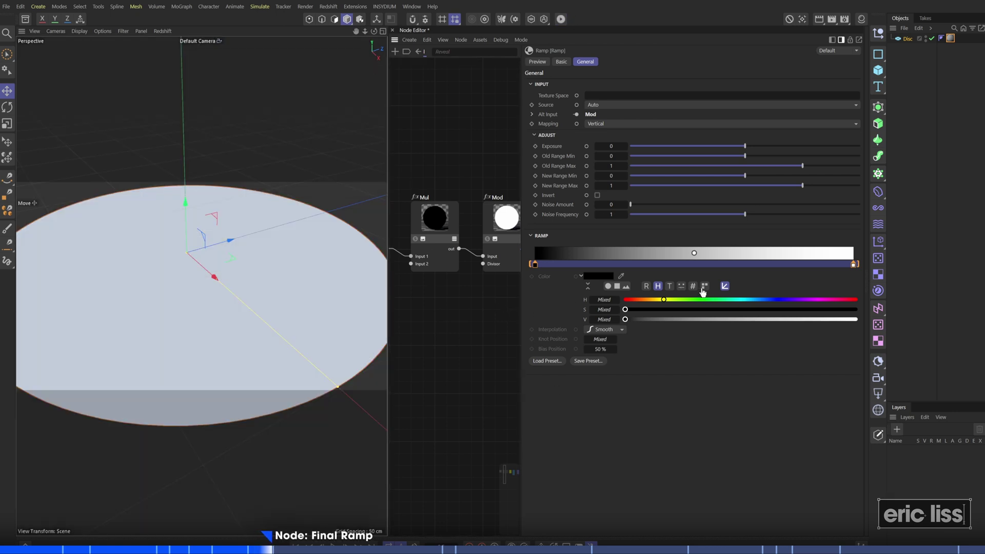
click(553, 264)
click(574, 264)
click(599, 265)
click(622, 265)
click(644, 265)
click(668, 265)
click(690, 264)
click(709, 265)
click(738, 265)
click(770, 265)
click(792, 265)
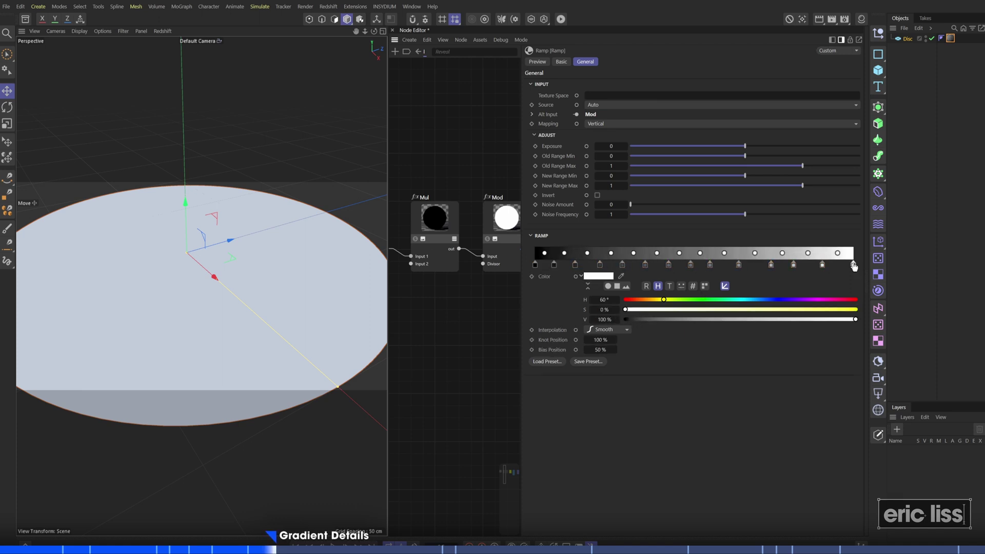
Set all of the gradient's knots to Step interpolation and distribute them evenly.
double_click(531, 264)
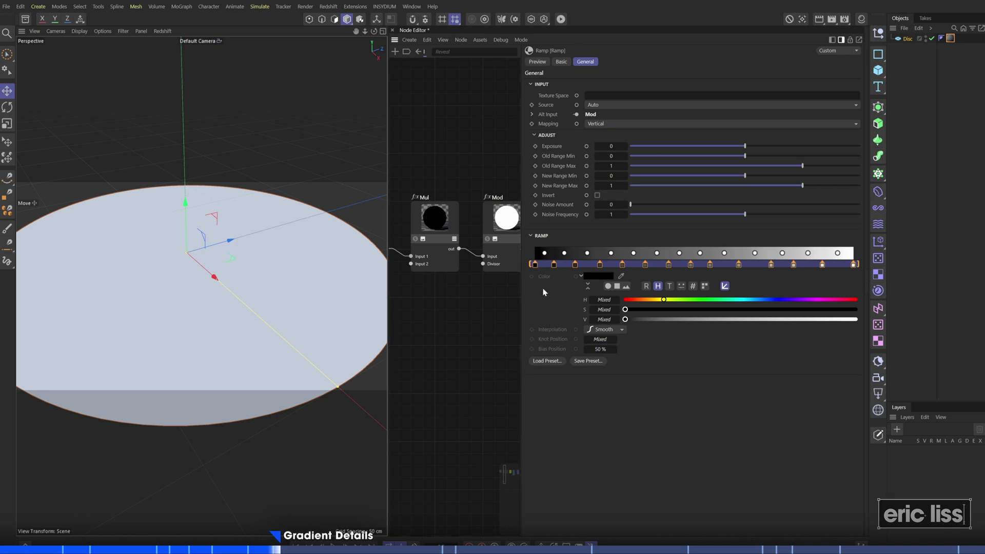
click(588, 328)
click(613, 368)
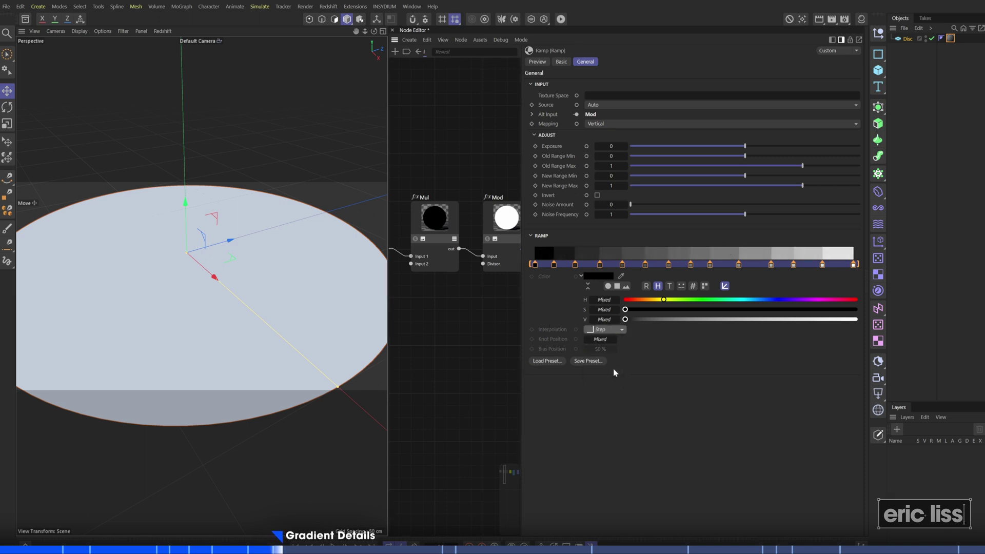
right_click(706, 252)
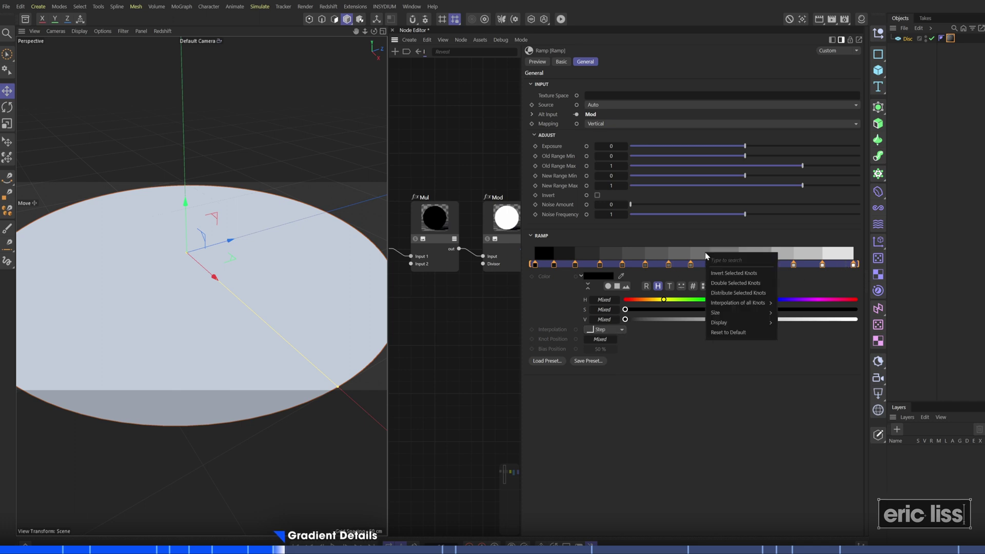
click(726, 292)
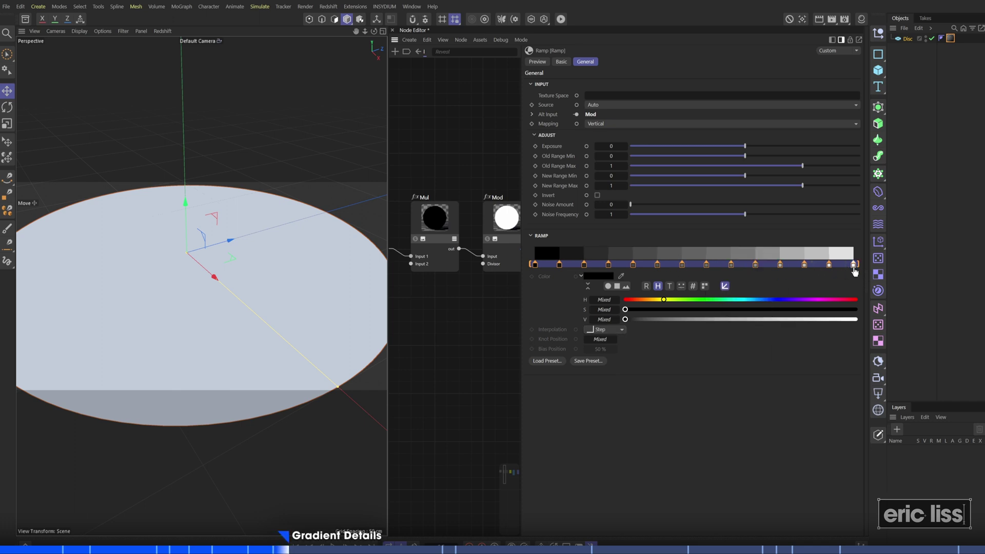
Move and duplicate light, grey and dark knots across the gradient to form an irregular pattern of bands.
click(828, 265)
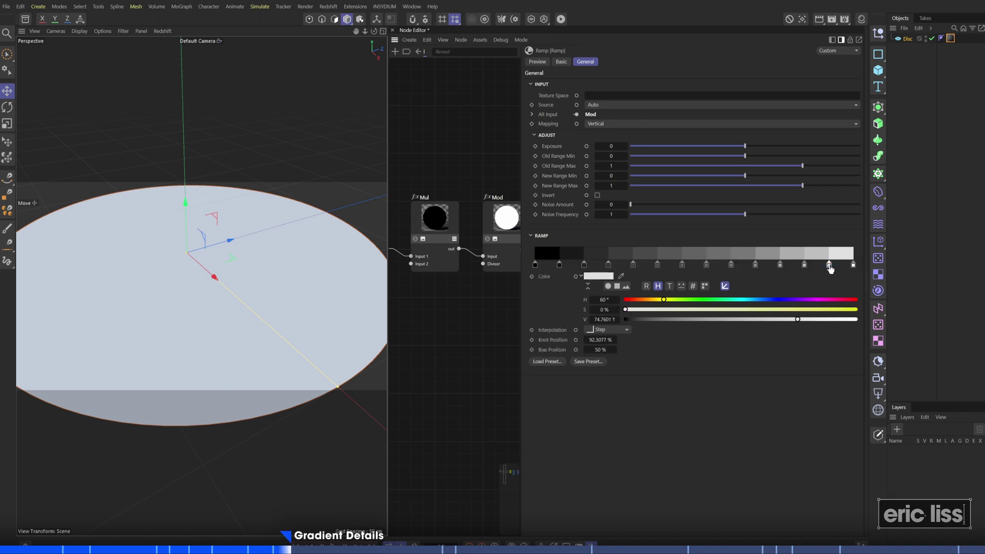
drag(829, 266, 624, 266)
ctrl+drag(623, 266, 673, 266)
ctrl+drag(672, 266, 851, 266)
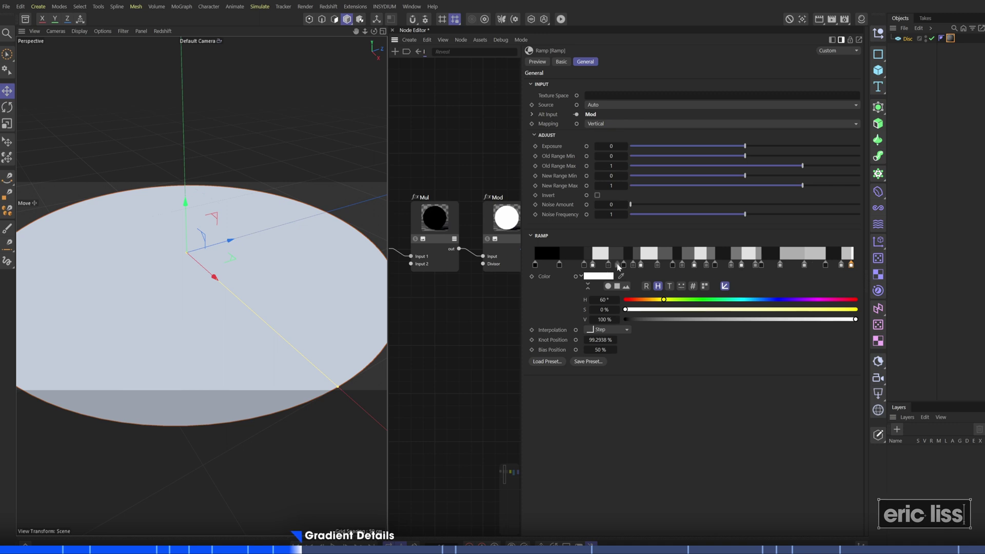
ctrl+drag(641, 266, 666, 267)
double_click(789, 266)
click(872, 294)
click(822, 310)
click(663, 278)
mouse_move(665, 265)
ctrl+mouse_down()
mouse_move(688, 267)
mouse_move(649, 268)
ctrl+mouse_up()
ctrl+drag(650, 265, 601, 269)
mouse_move(794, 266)
ctrl+mouse_down()
mouse_move(844, 267)
mouse_move(795, 267)
ctrl+mouse_up()
Select every knot of the banded gradient and distribute them evenly.
click(851, 265)
shift+click(534, 265)
right_click(652, 259)
click(682, 295)
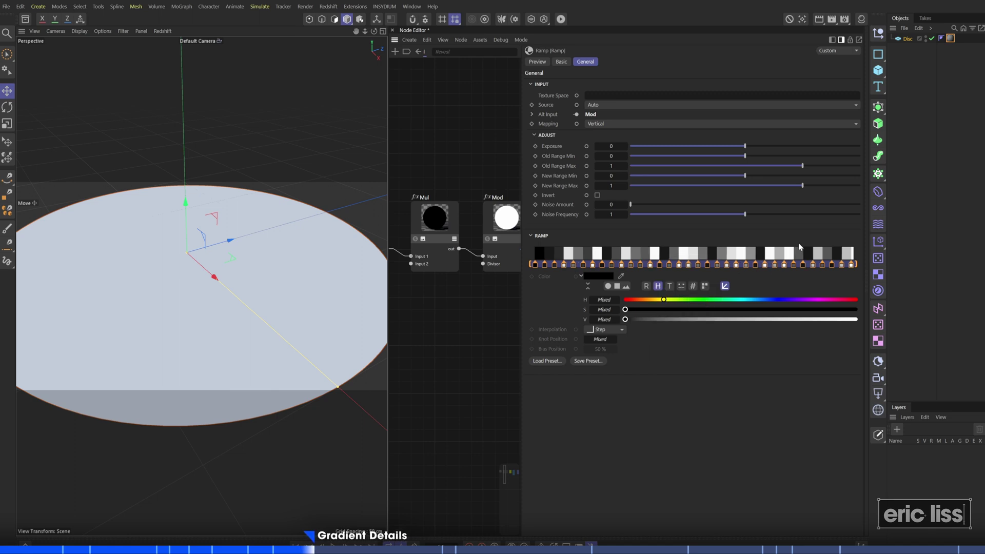
Compress and duplicate the knot pattern to fill the gradient with more bands, and distribute all the knots.
drag(851, 264, 703, 269)
ctrl+drag(589, 265, 749, 264)
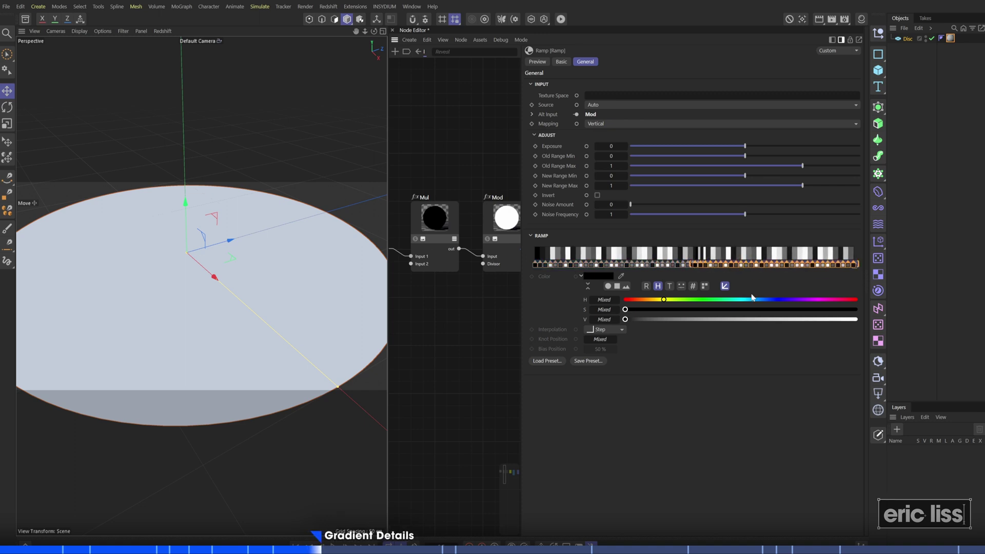
click(854, 266)
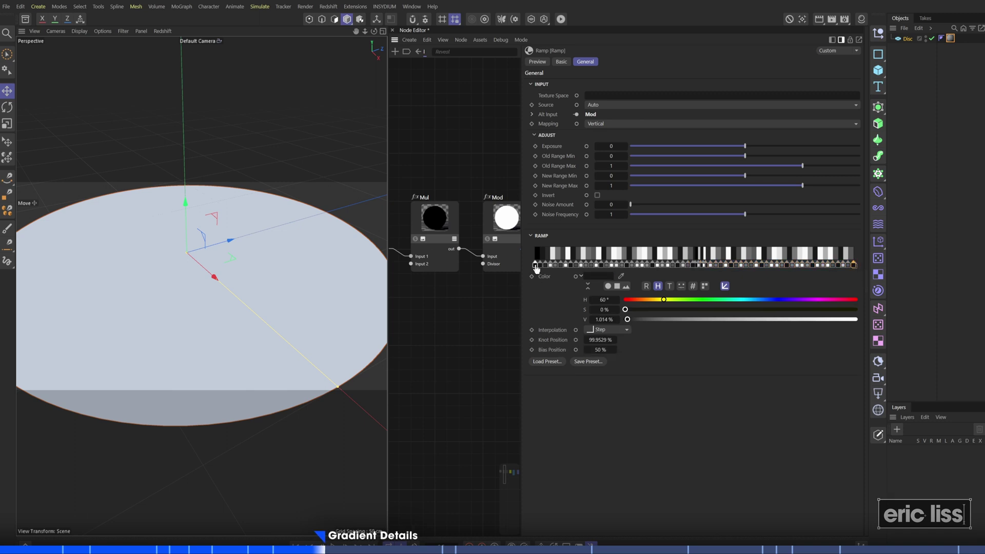
shift+click(535, 264)
right_click(599, 251)
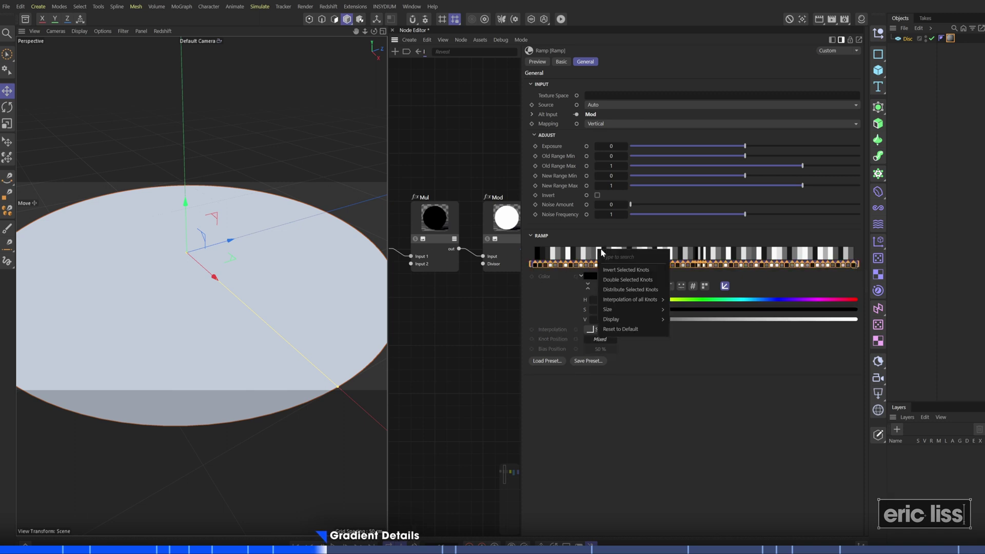
click(620, 290)
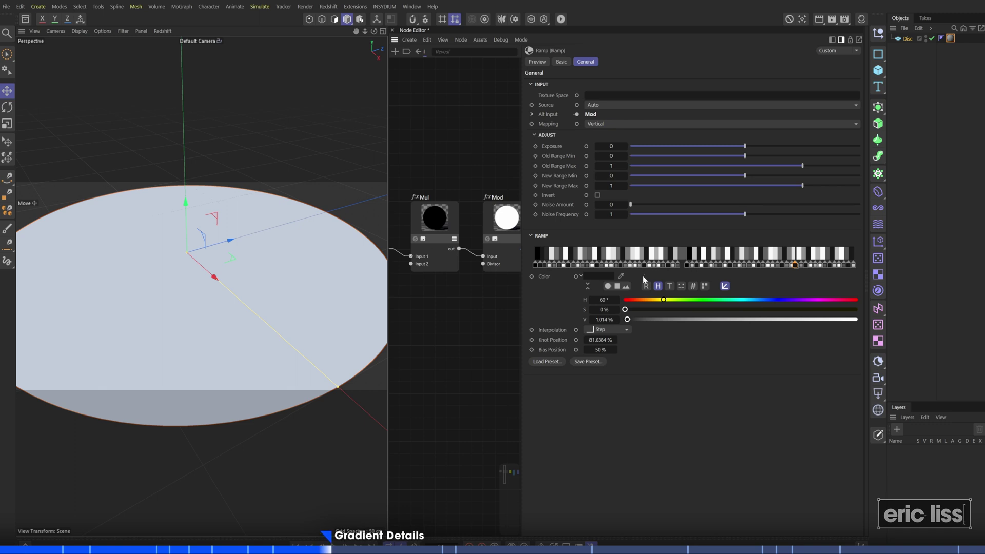
Resume the viewport render and examine the ring pattern on the disc up close.
click(560, 20)
alt+drag(272, 288, 313, 291)
alt+right_drag(313, 291, 283, 297)
scroll(322, 278, up, 5)
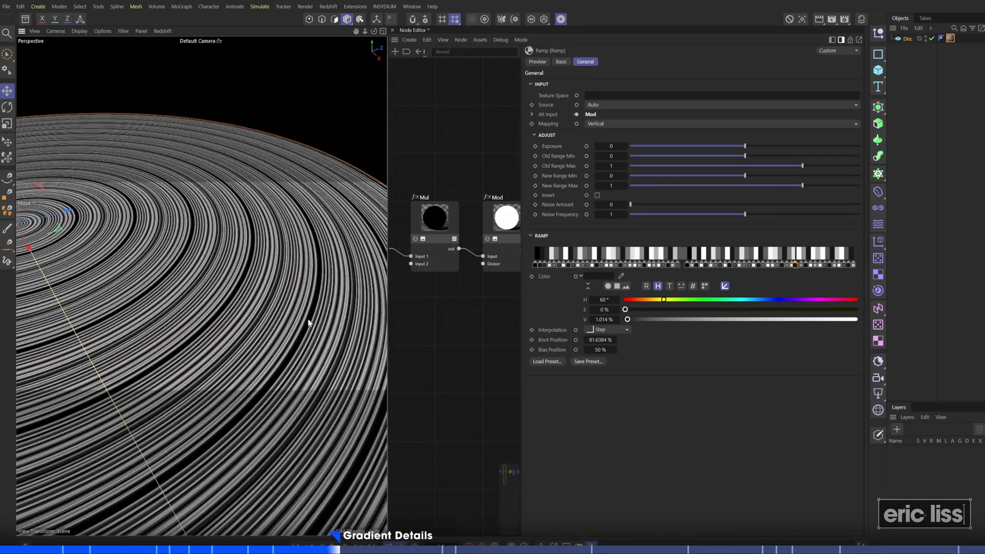
Set the Mul node's Input 2 to 1 to show the gradient's rings without extra repetition.
click(441, 226)
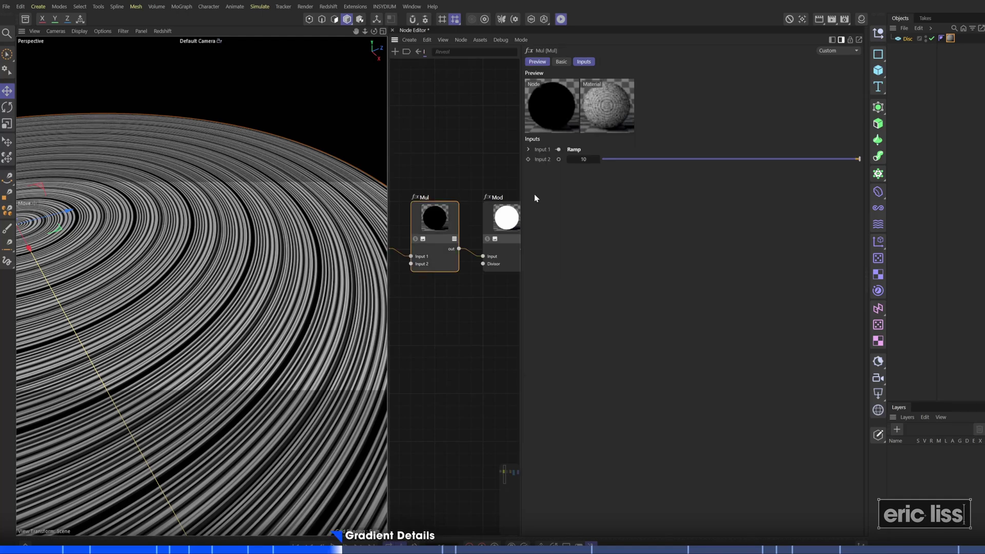
click(588, 160)
text(1)
key(Return)
mouse_move(293, 314)
alt+right_down()
mouse_move(257, 312)
mouse_move(274, 309)
alt+right_up()
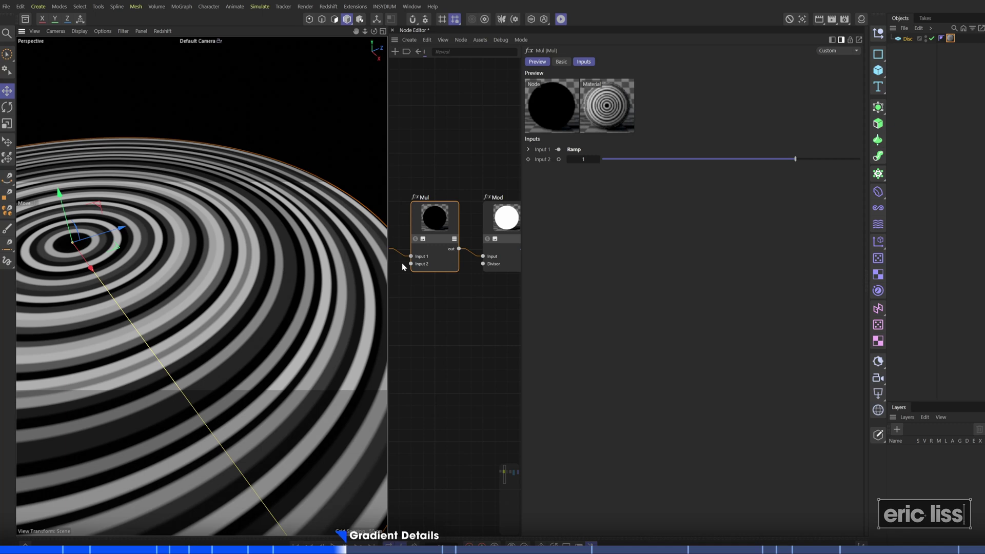
Reposition several dark knots in the second Ramp's gradient to break up the regular band pattern.
alt+middle_drag(480, 241, 440, 237)
click(481, 236)
click(687, 265)
drag(539, 265, 563, 272)
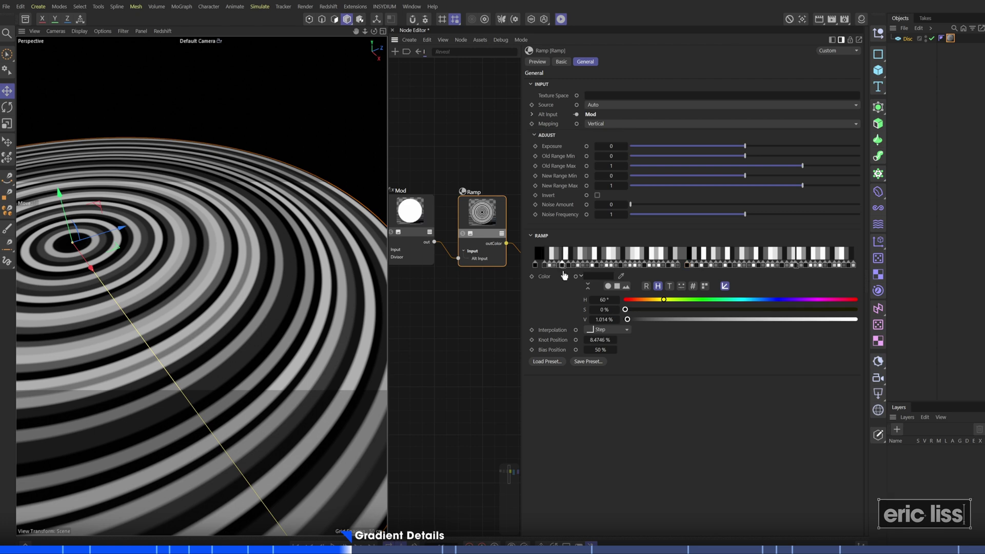
click(684, 267)
drag(695, 268, 671, 267)
click(539, 266)
click(535, 266)
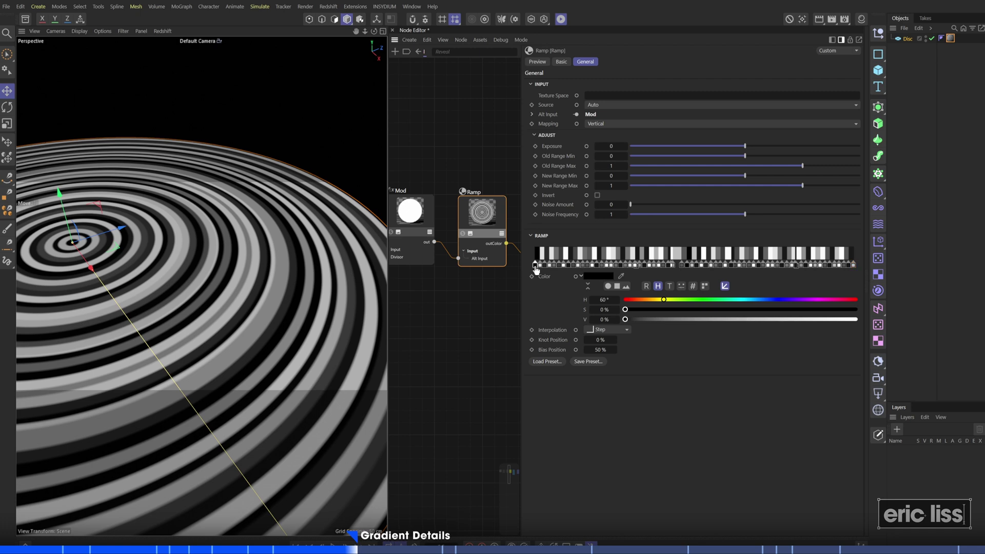
Compress and duplicate the whole knot set once more for denser bands, and distribute the knots evenly.
key(ctrl+a)
drag(858, 264, 773, 266)
click(855, 266)
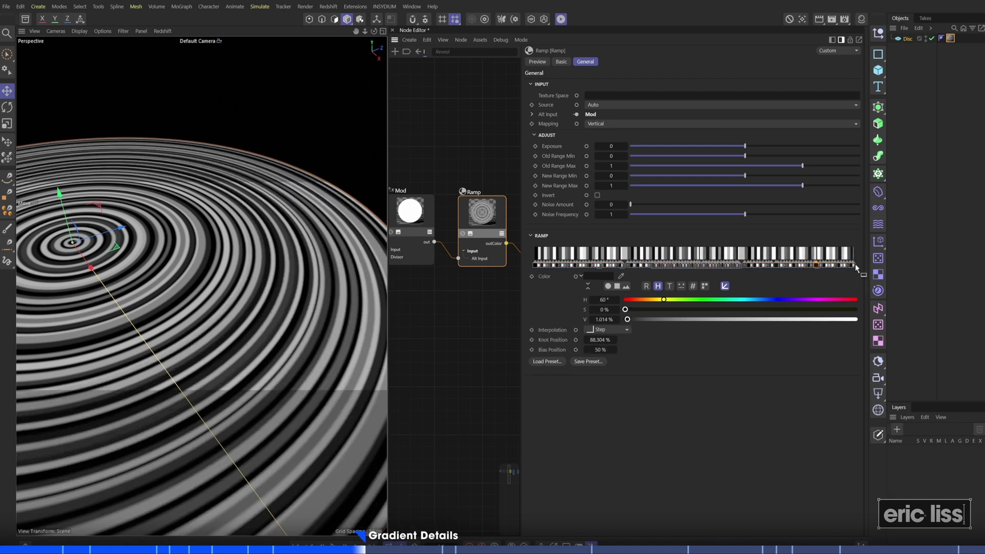
shift+click(534, 266)
right_click(590, 264)
click(645, 306)
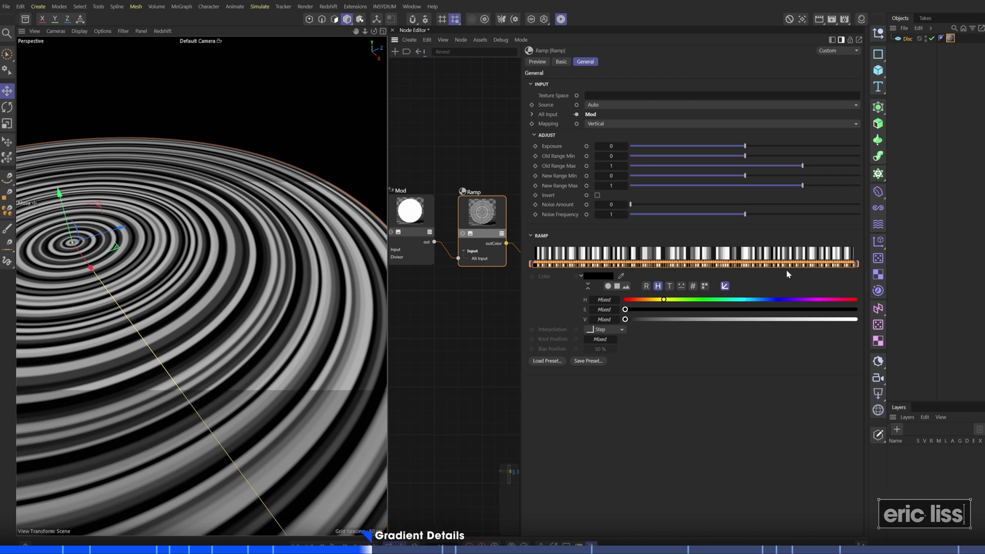
right_click(787, 254)
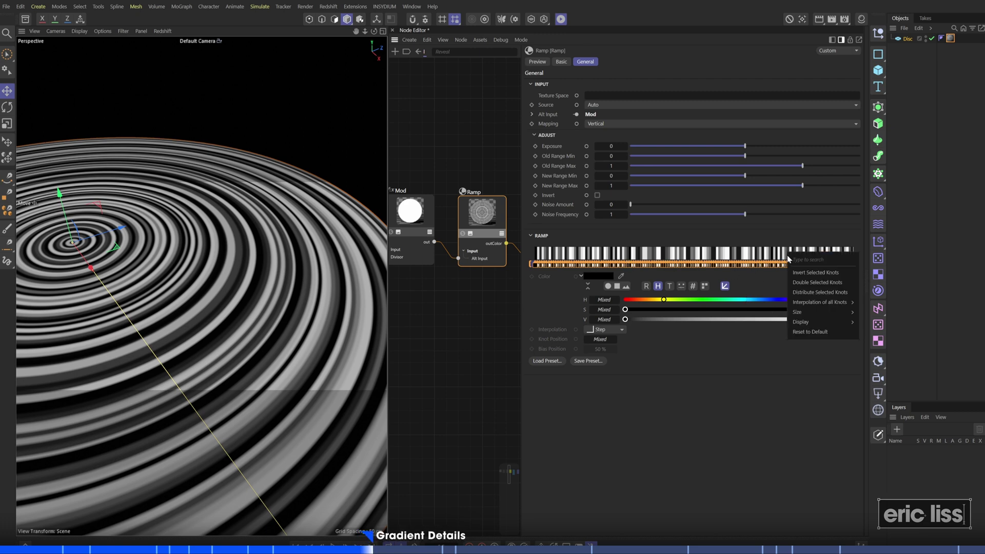
click(753, 225)
Increase the Mul node's Input 2 multiplier to produce finer rings on the disc.
middle_drag(425, 215, 529, 212)
click(444, 215)
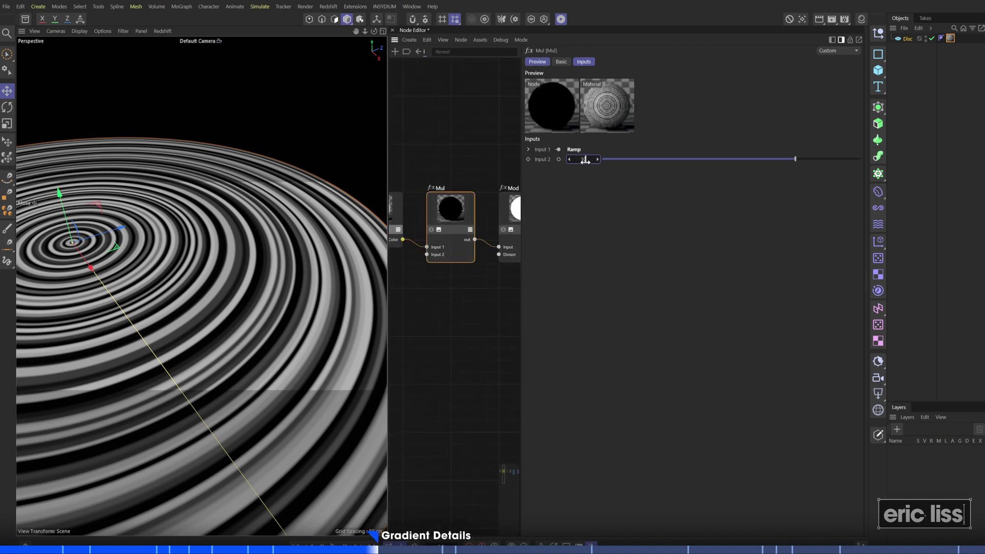
key(Return)
mouse_move(274, 295)
alt+right_down()
mouse_move(245, 291)
mouse_move(266, 293)
alt+right_up()
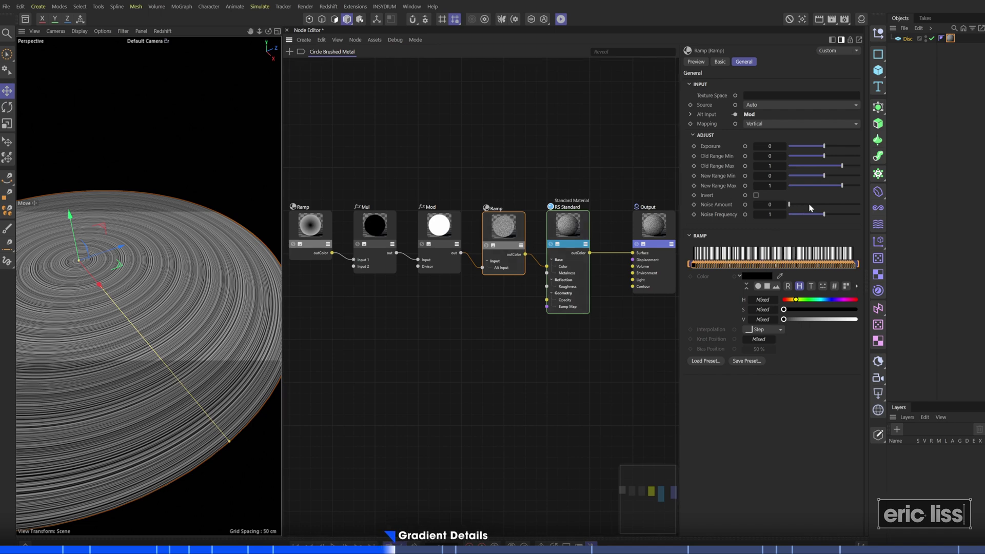
Set the second Ramp's Noise Amount to 2 and Noise Frequency to 10, and enlarge the viewport.
drag(811, 204, 865, 216)
click(859, 214)
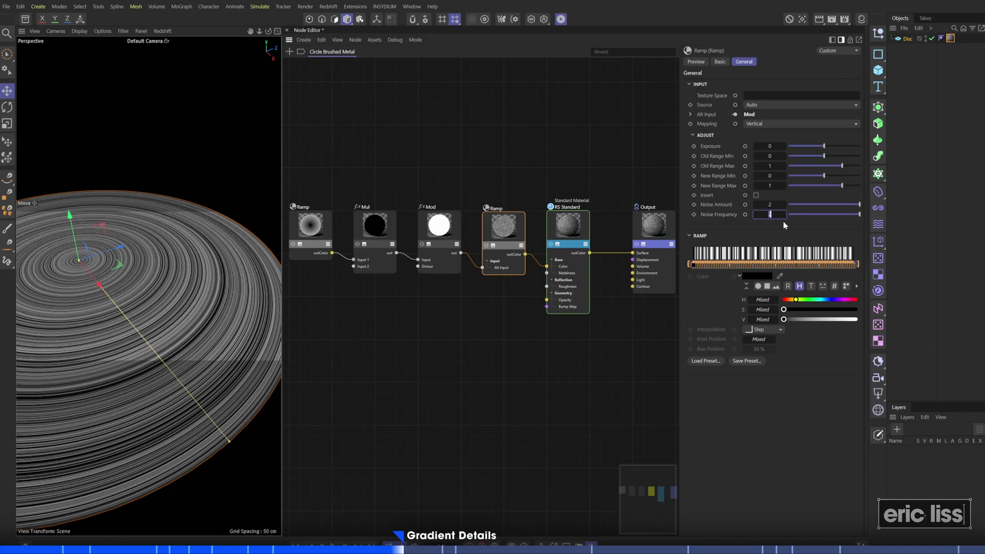
text(0)
key(Return)
drag(282, 277, 361, 278)
alt+drag(312, 284, 304, 329)
click(530, 354)
drag(376, 173, 614, 302)
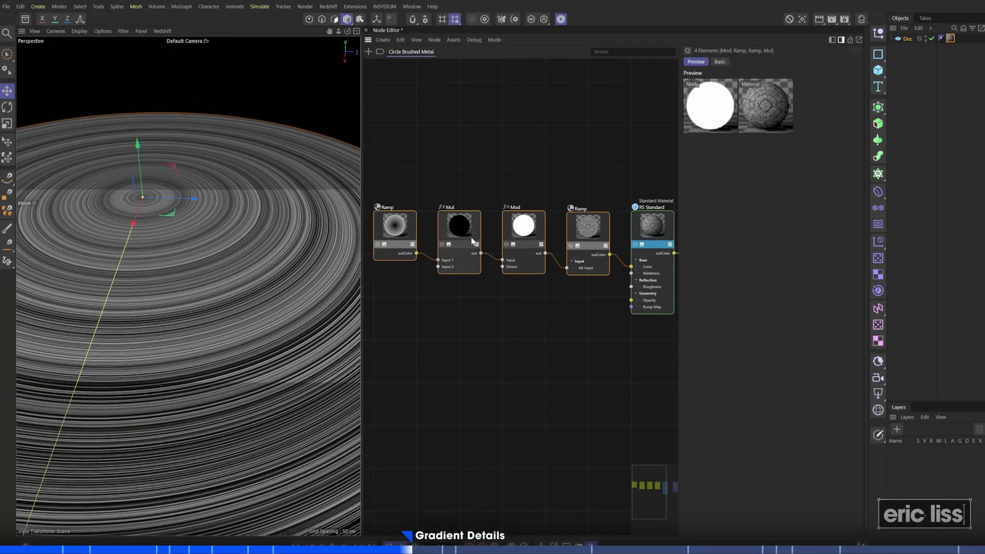
click(591, 234)
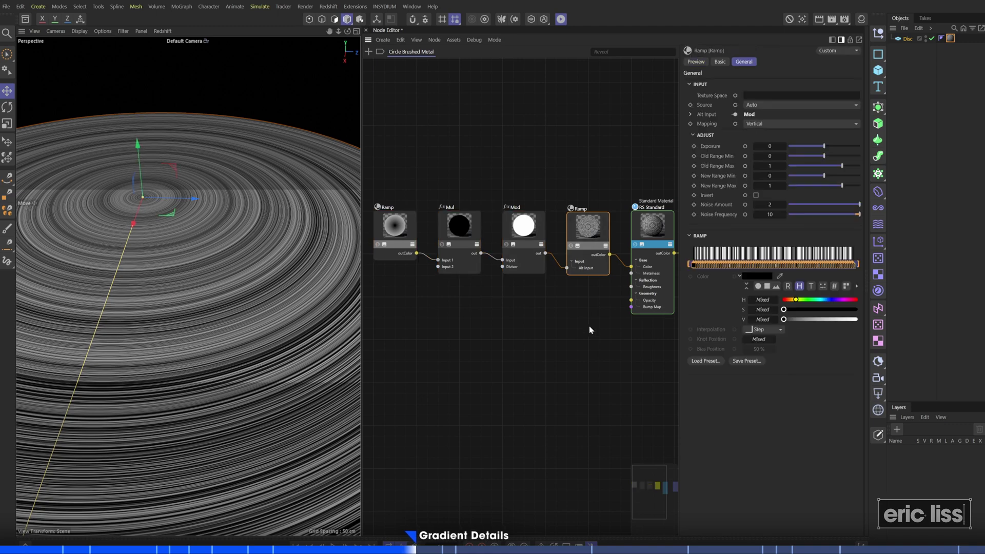
click(577, 362)
Try other mappings on the first Ramp node, including Vertical and Radial, and return it to Circular.
click(394, 228)
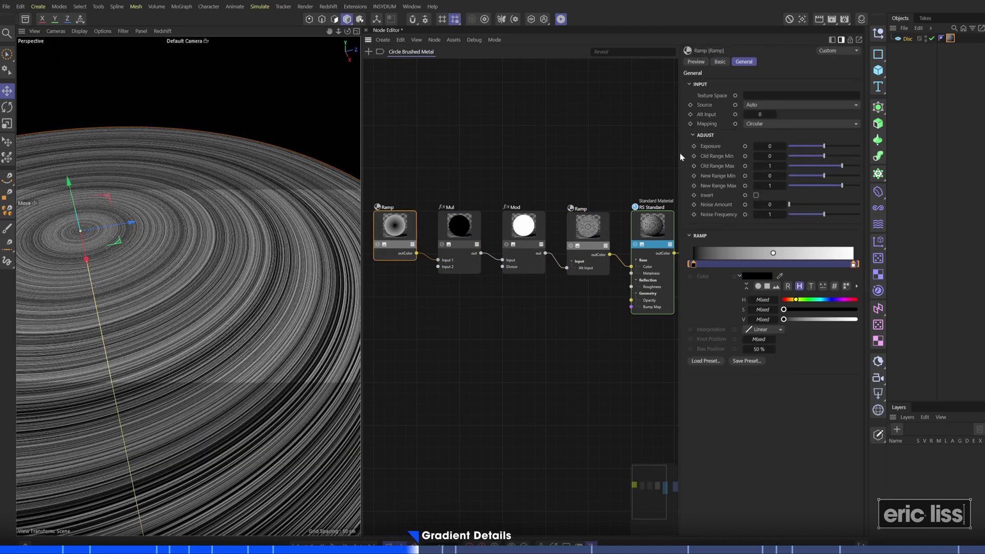
click(777, 124)
click(778, 149)
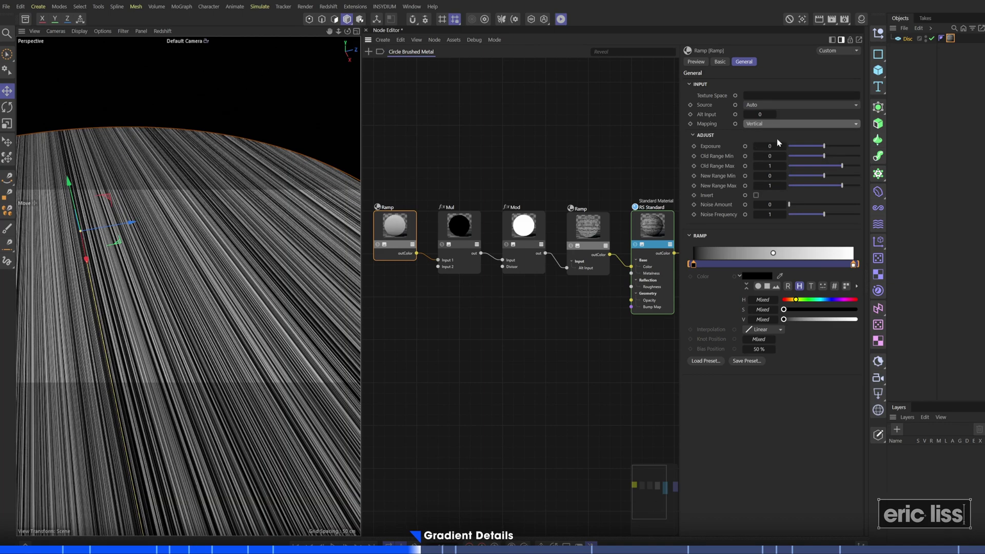
click(781, 125)
click(786, 168)
click(783, 122)
click(778, 175)
scroll(295, 312, down, 3)
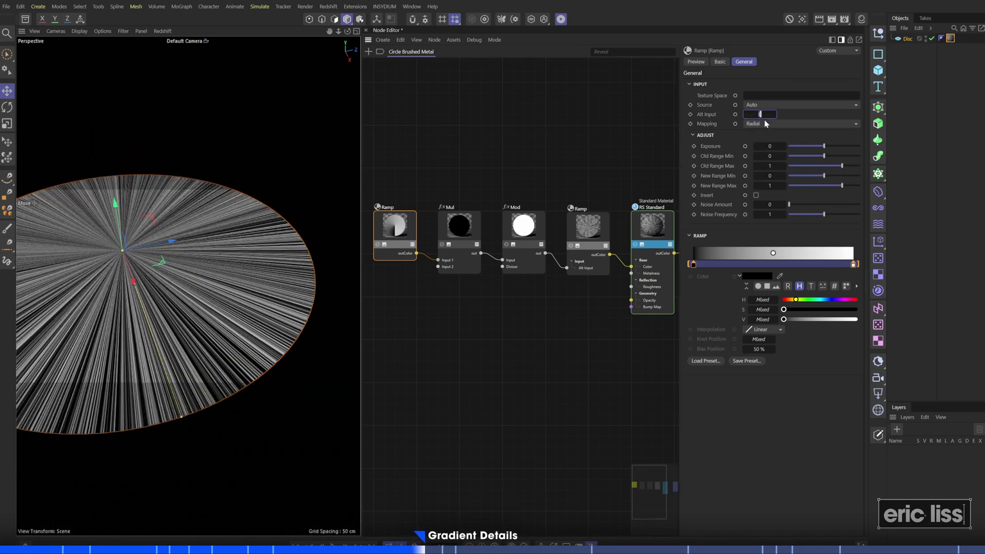
click(766, 124)
click(754, 199)
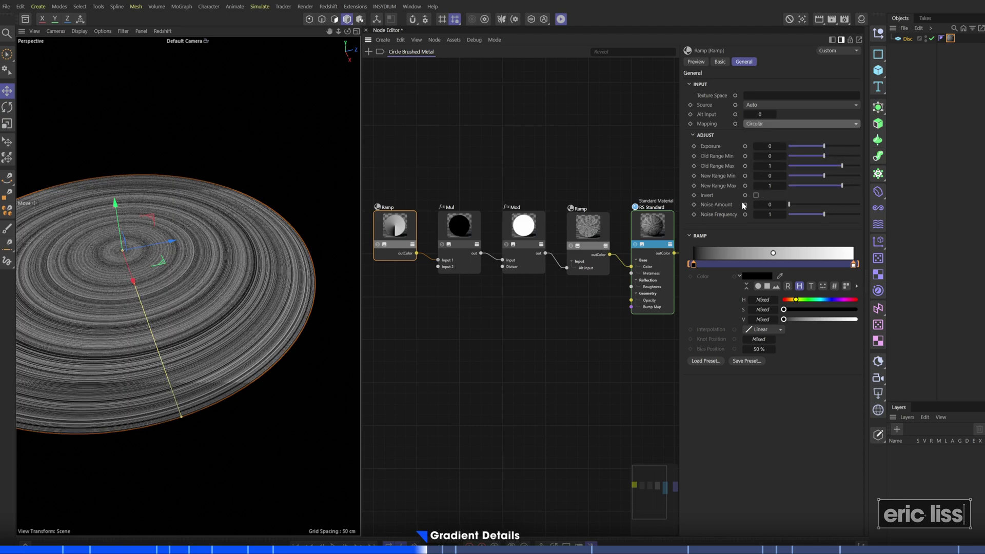
alt+drag(161, 295, 207, 291)
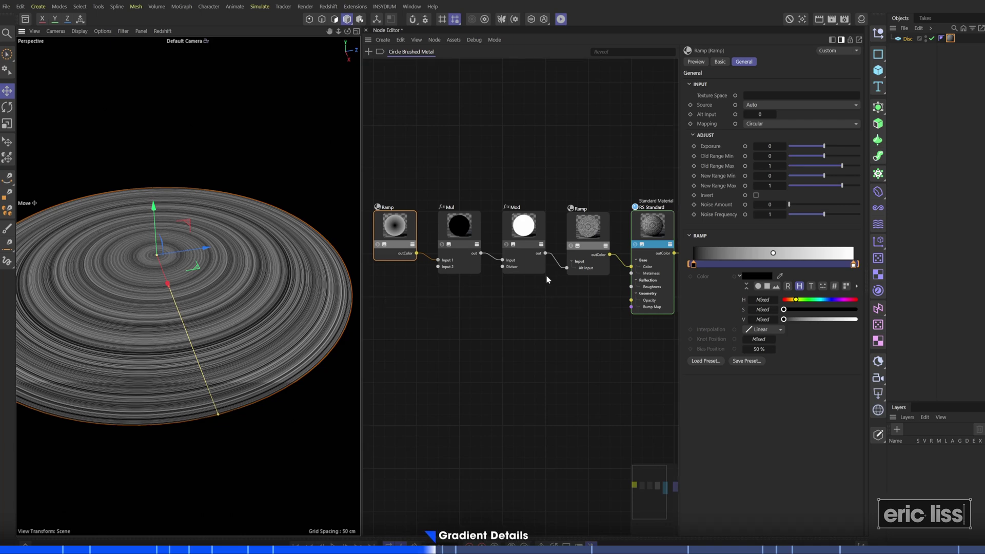
drag(678, 311, 690, 310)
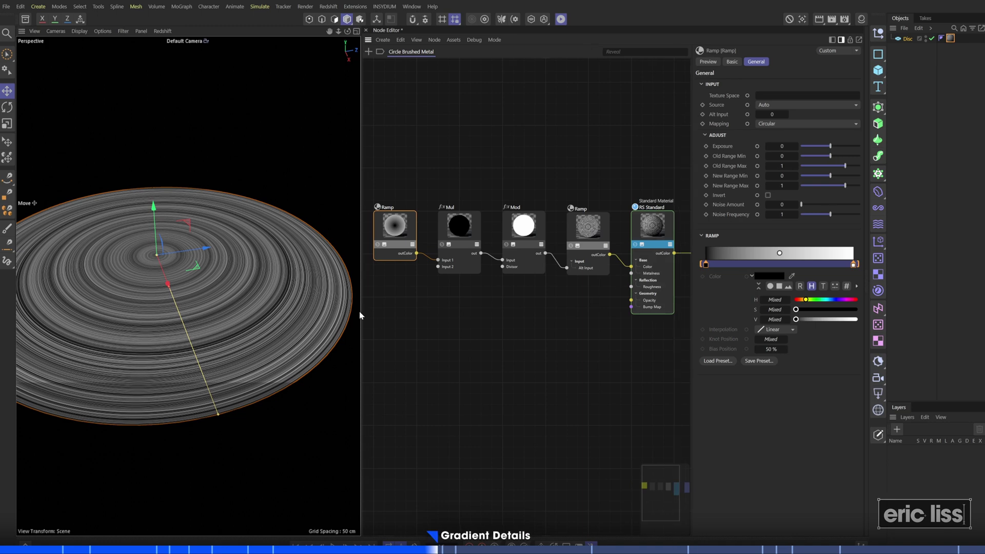
Enlarge the node editor and group the first Ramp, Mul, Mod and second Ramp nodes into a group named Brushed Metal Circle.
drag(361, 311, 254, 311)
middle_drag(373, 294, 424, 299)
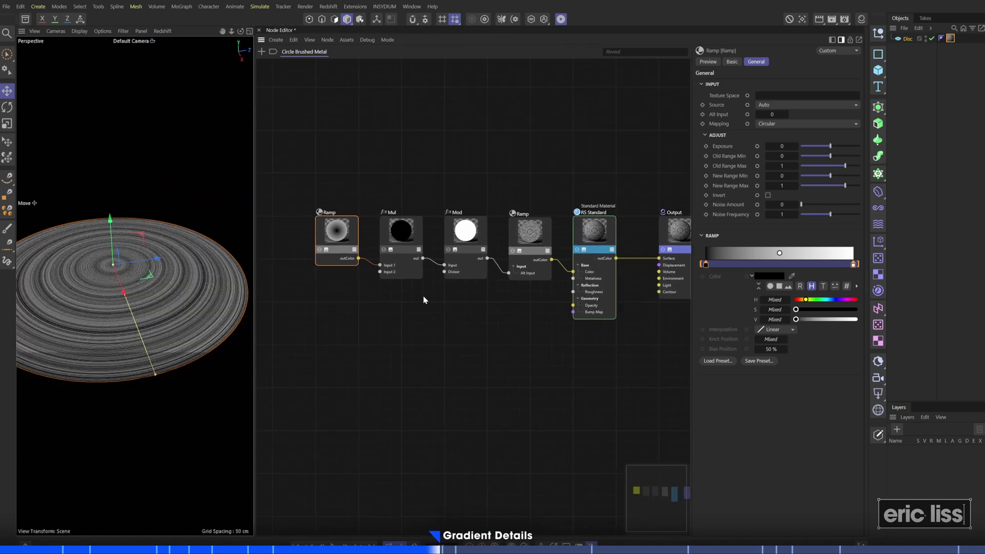
drag(555, 182, 349, 277)
ctrl+drag(532, 233, 534, 307)
key(Delete)
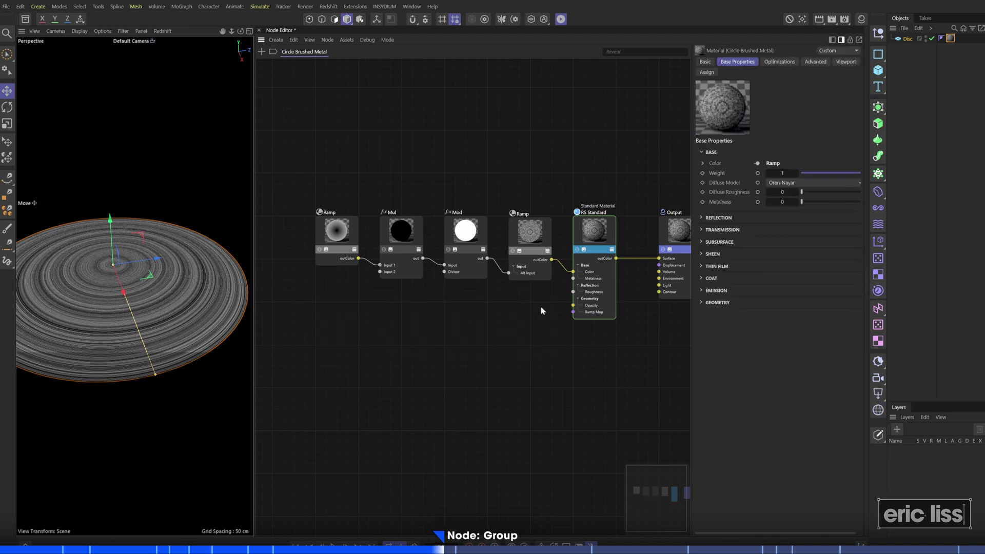
drag(547, 295, 324, 222)
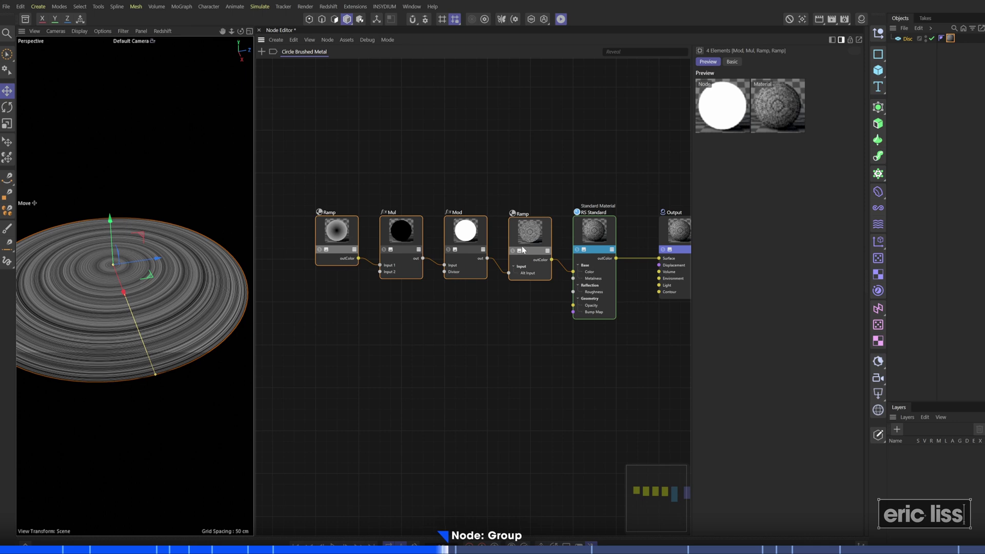
right_click(530, 234)
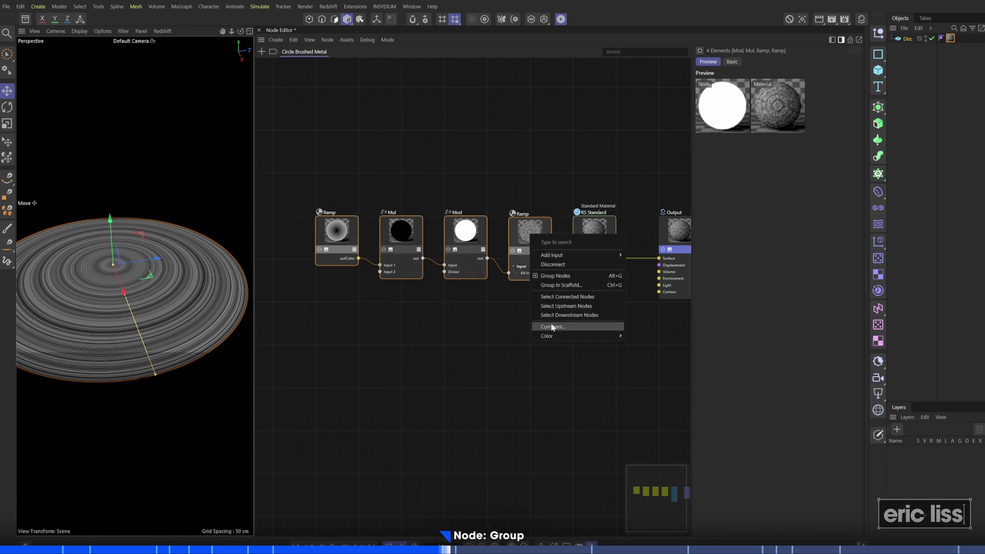
click(553, 279)
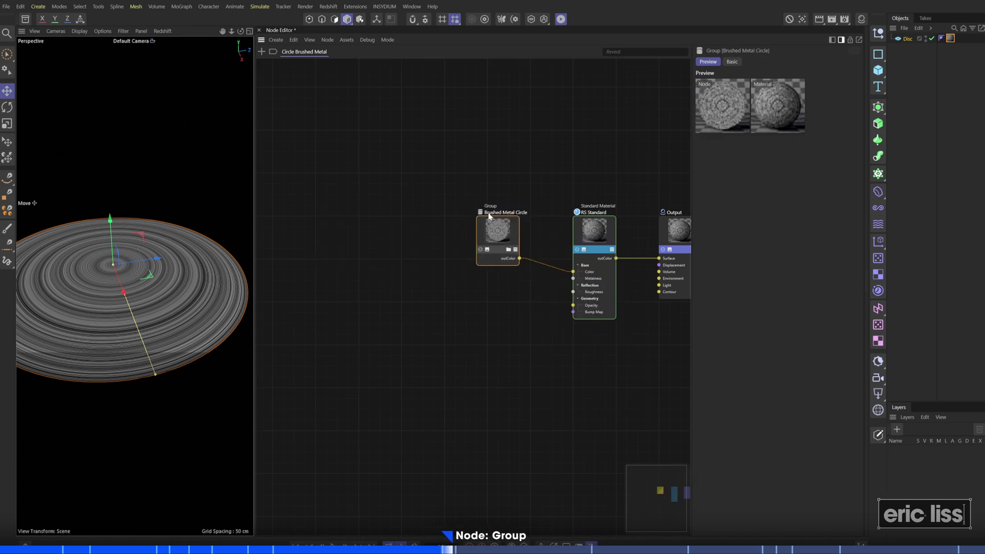
drag(488, 213, 499, 213)
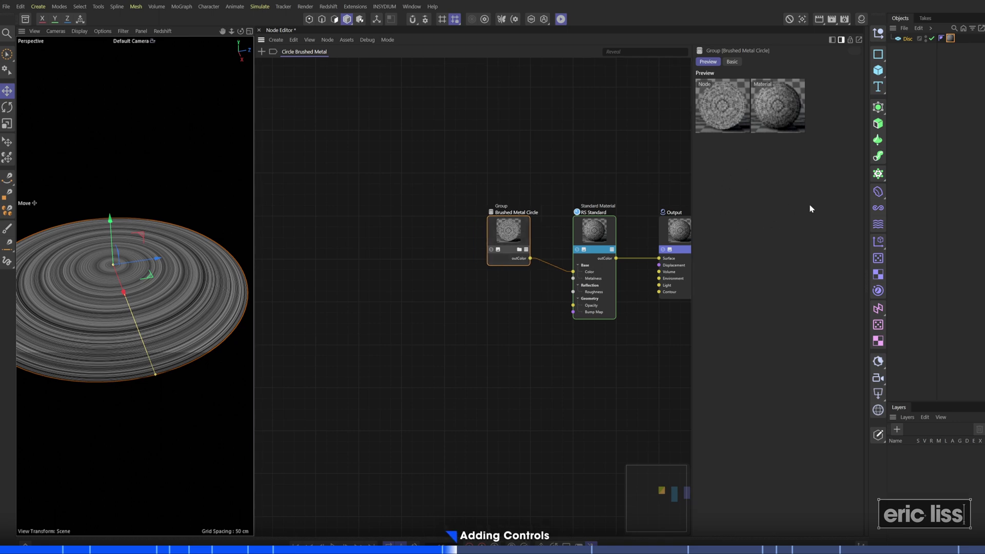
Inside the Brushed Metal Circle group, expose the Mul node's Input 2 as a group input named LOOP.
double_click(514, 240)
click(415, 281)
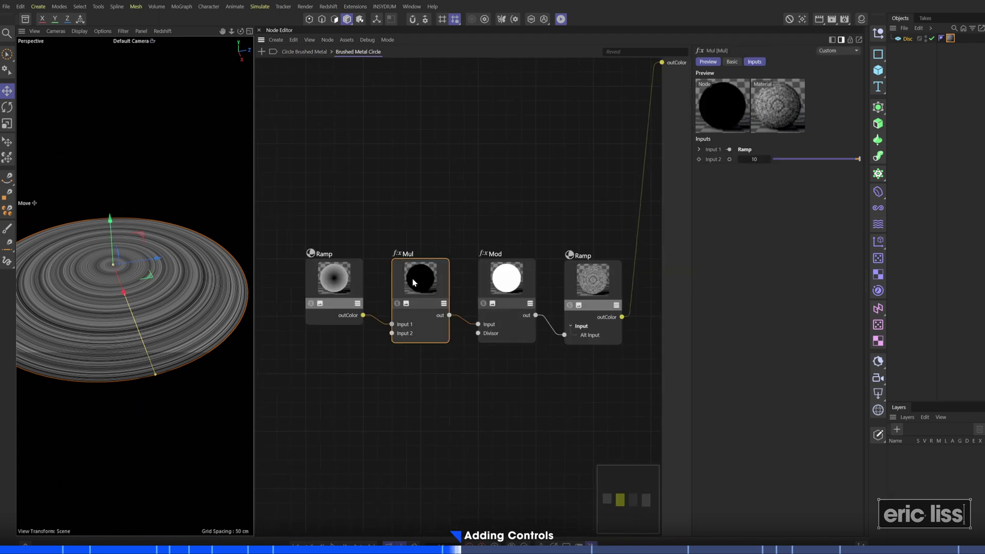
click(729, 160)
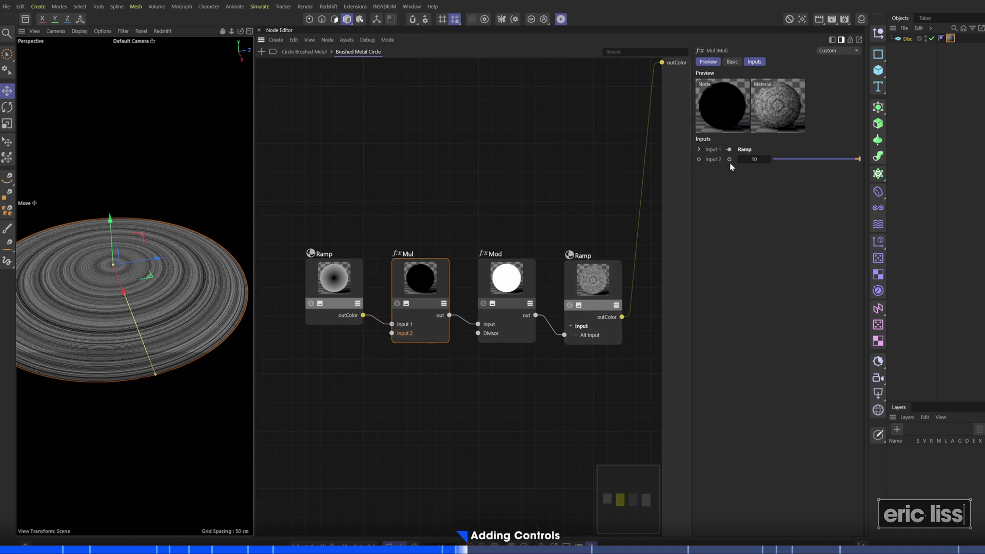
drag(391, 334, 274, 128)
click(300, 131)
double_click(268, 63)
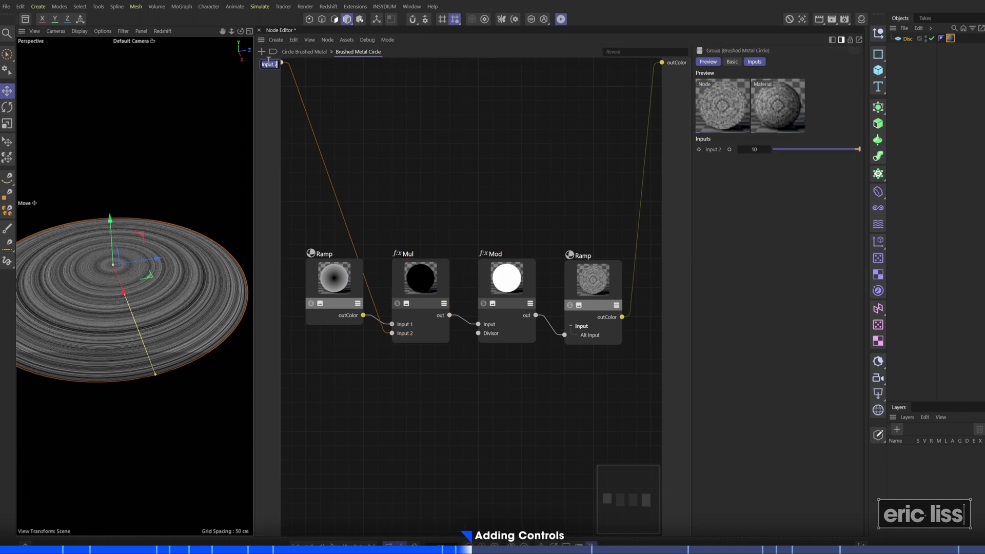
text(LOOP)
key(Return)
Expose the final Ramp's Noise Amount and Noise Frequency ports and connect both to new group inputs.
click(501, 287)
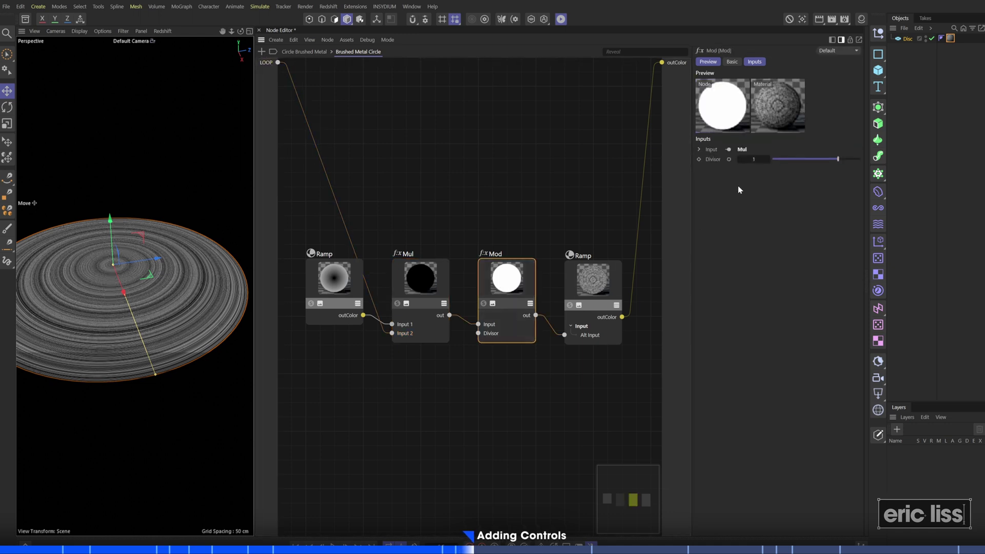
click(602, 284)
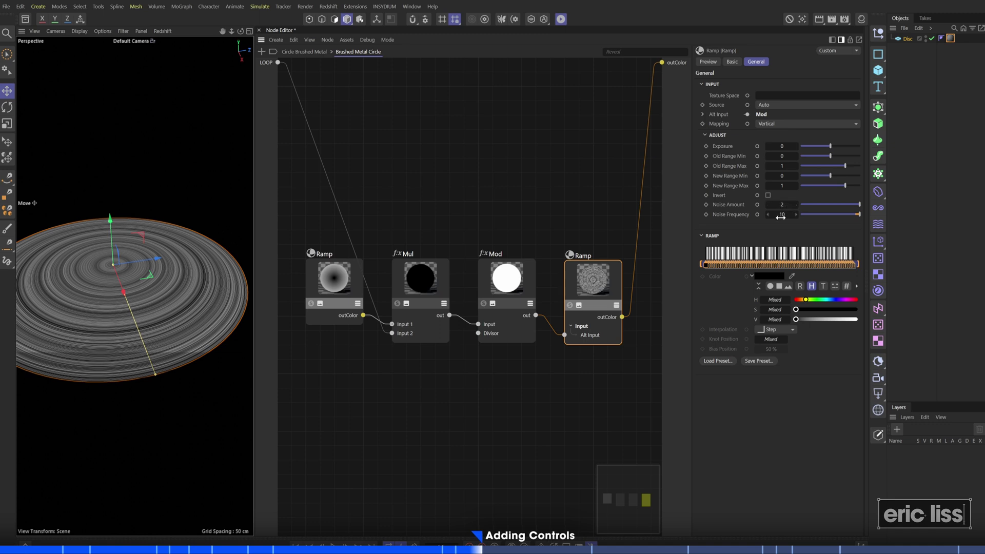
drag(781, 204, 784, 206)
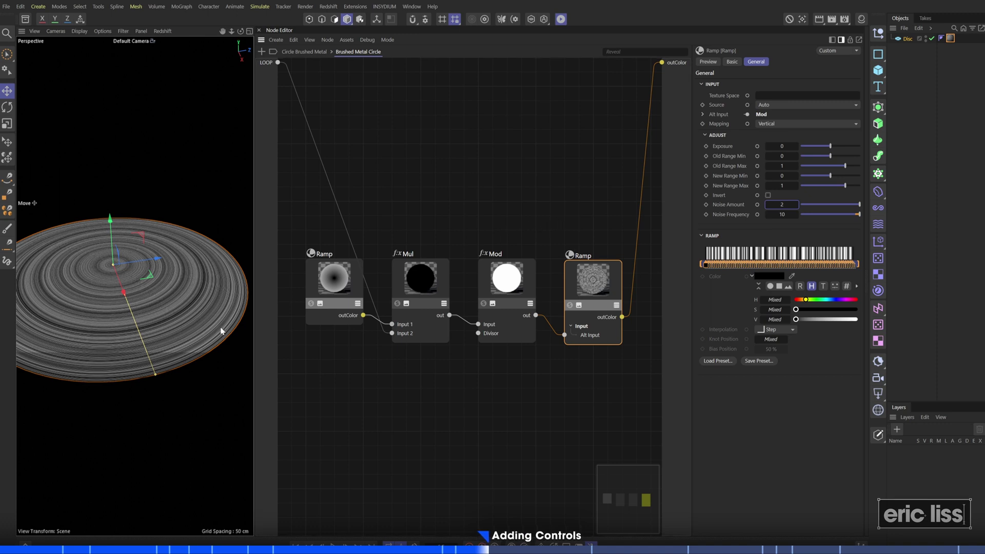
click(757, 205)
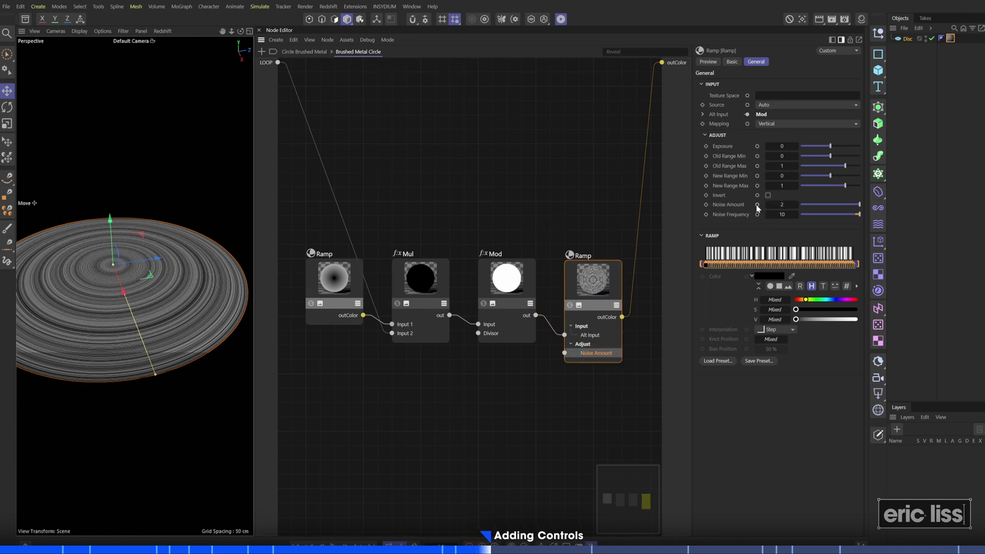
click(757, 215)
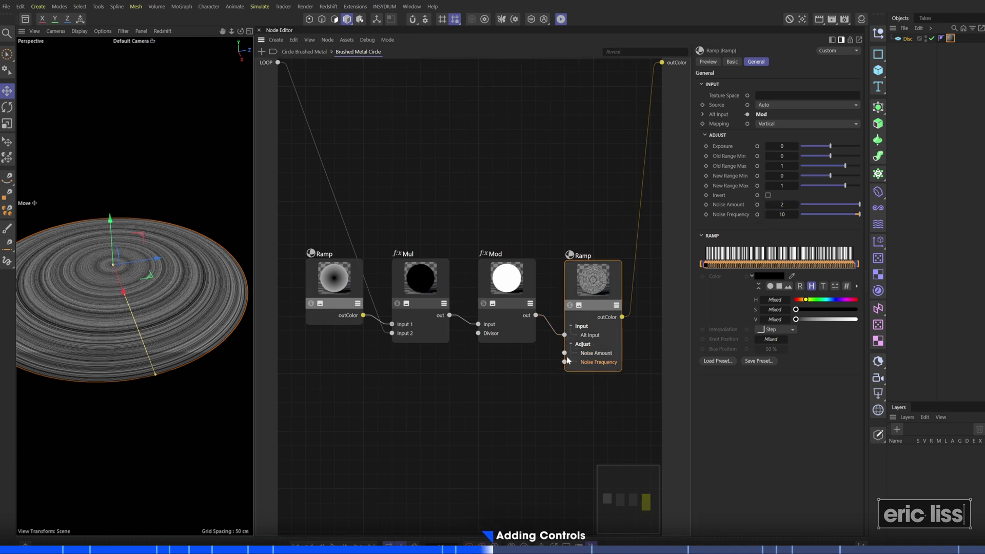
right_click(270, 106)
drag(564, 353, 303, 141)
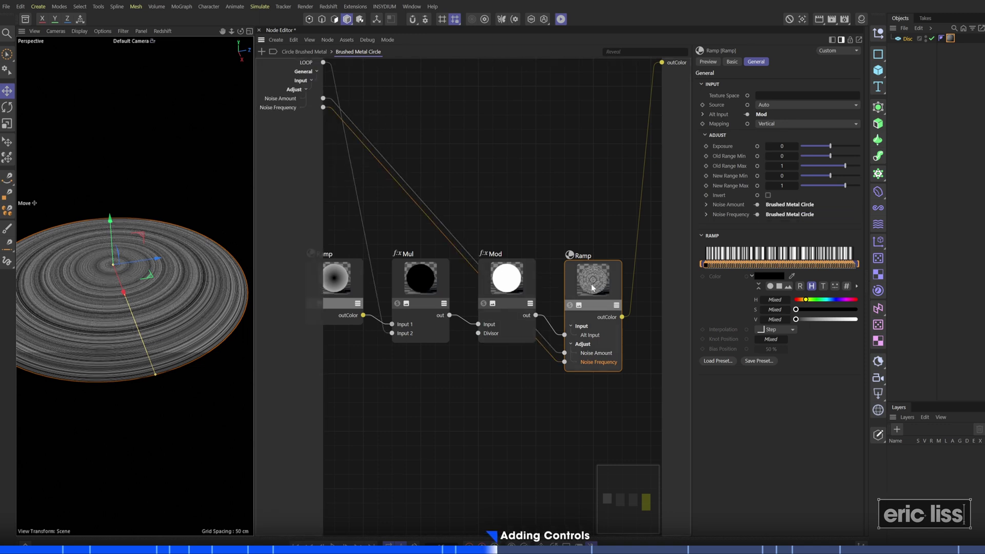
Insert a Scalar Ramp node between the final Ramp and the group output, and name it Adjustment Control.
mouse_move(602, 289)
middle_down()
mouse_move(448, 254)
mouse_move(436, 235)
middle_up()
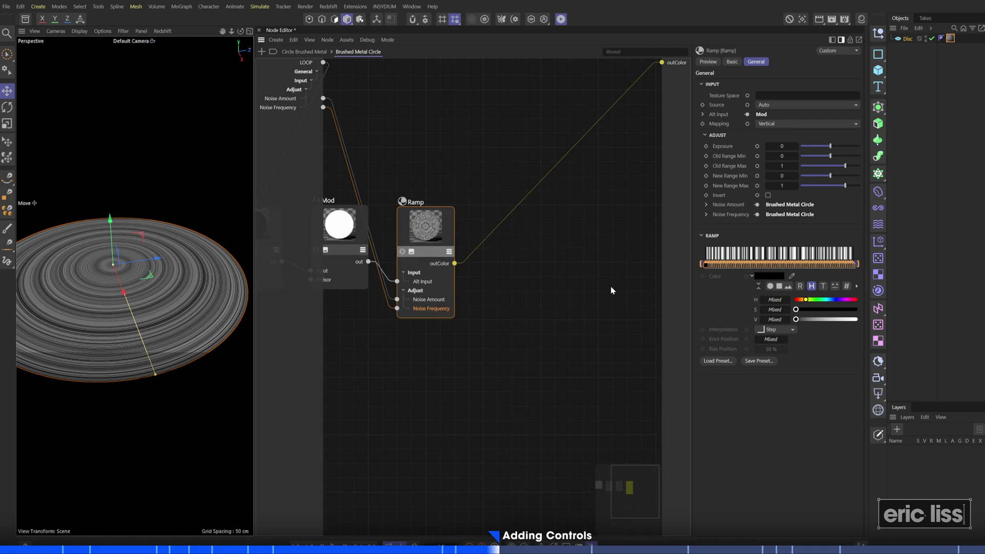
click(562, 280)
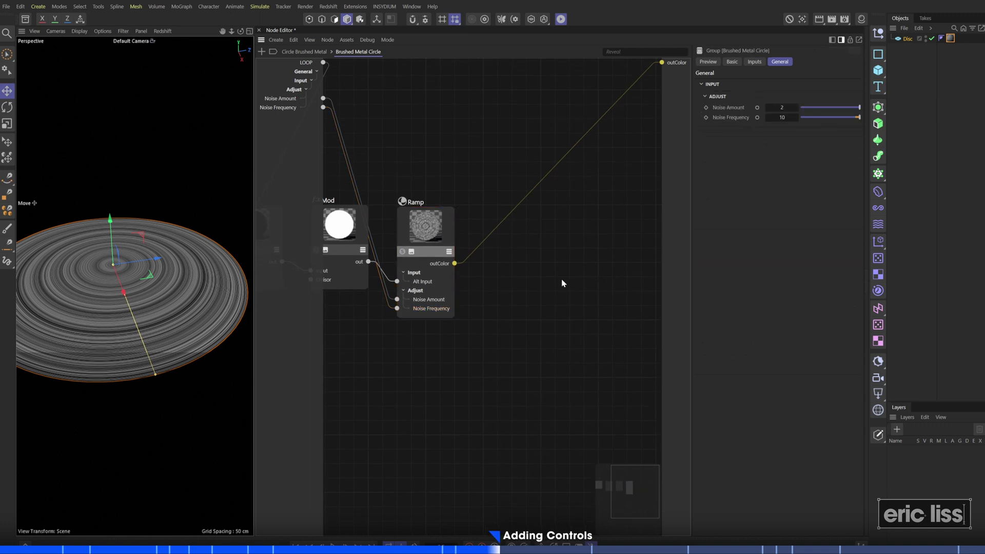
double_click(536, 249)
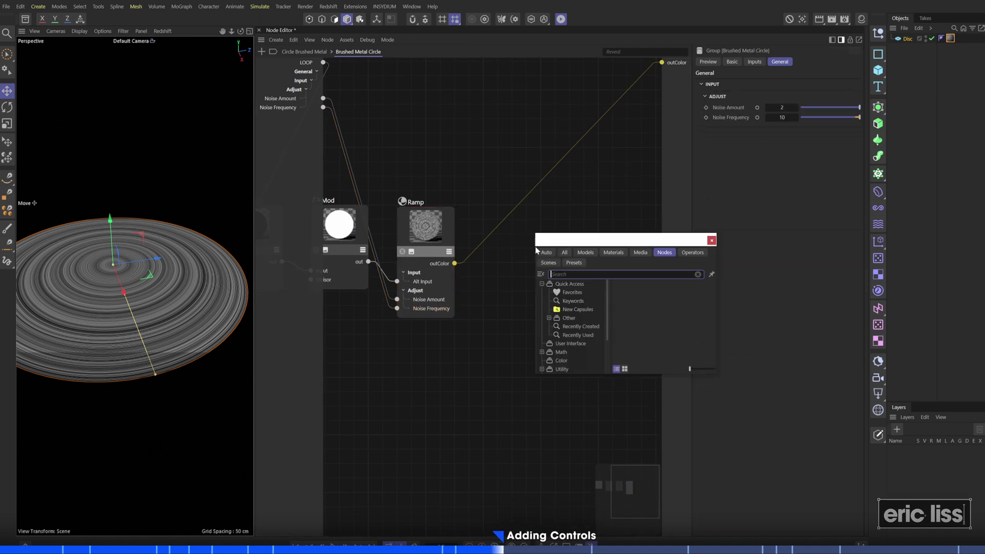
text(ramp)
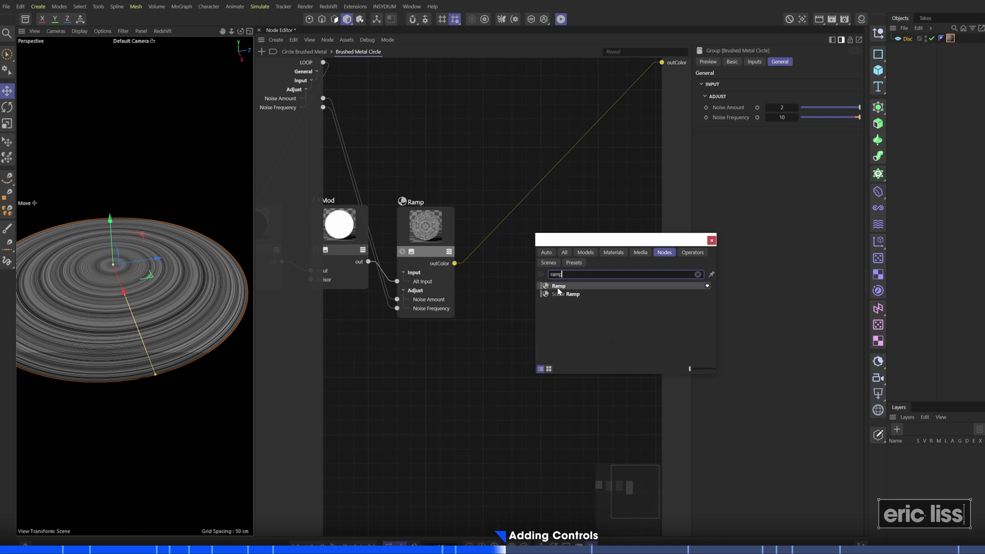
drag(572, 239, 647, 241)
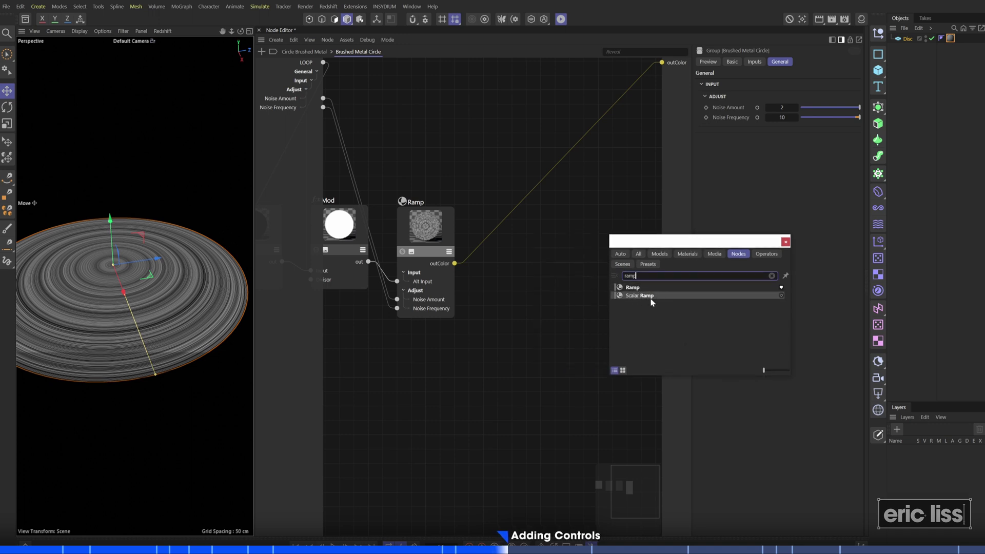
drag(641, 297, 521, 234)
double_click(526, 172)
text(Adjustment Control)
key(Return)
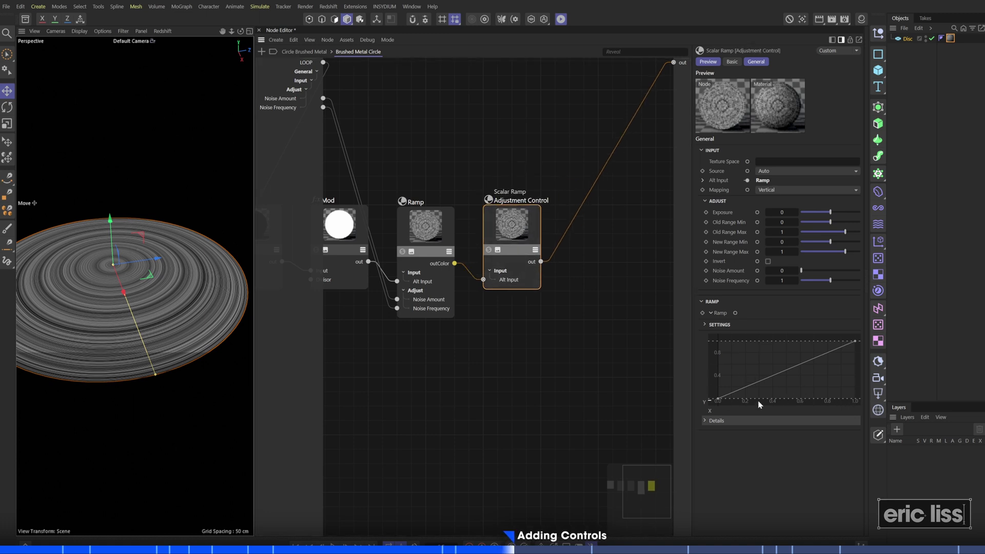
Try raising the start point and lowering the end point of the Adjustment Control curve, and undo both changes.
click(718, 398)
right_click(752, 379)
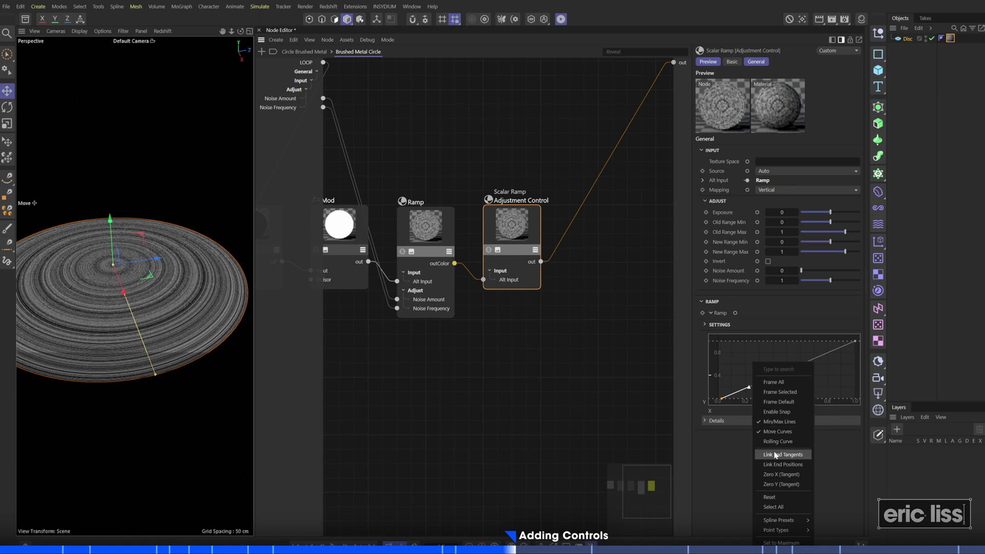
click(804, 507)
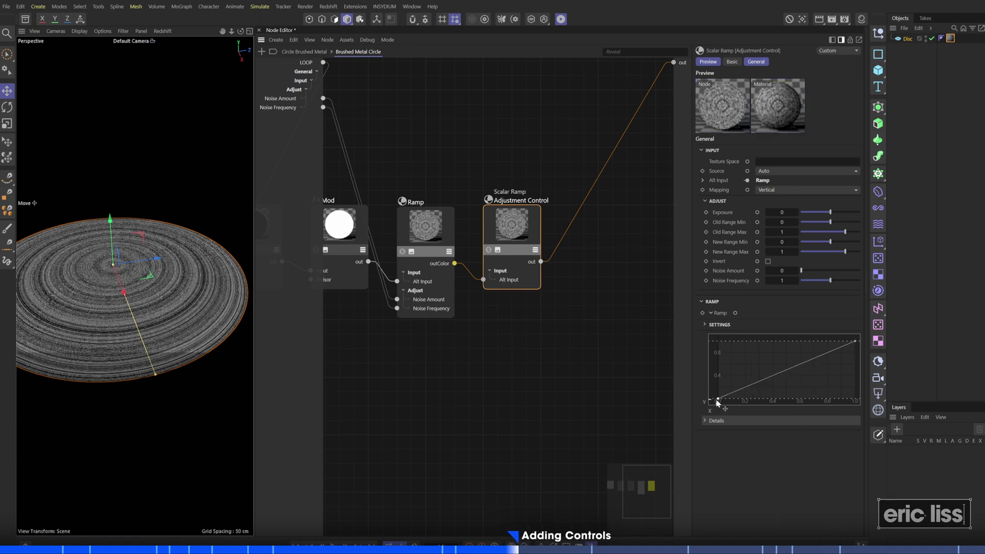
drag(718, 399, 709, 371)
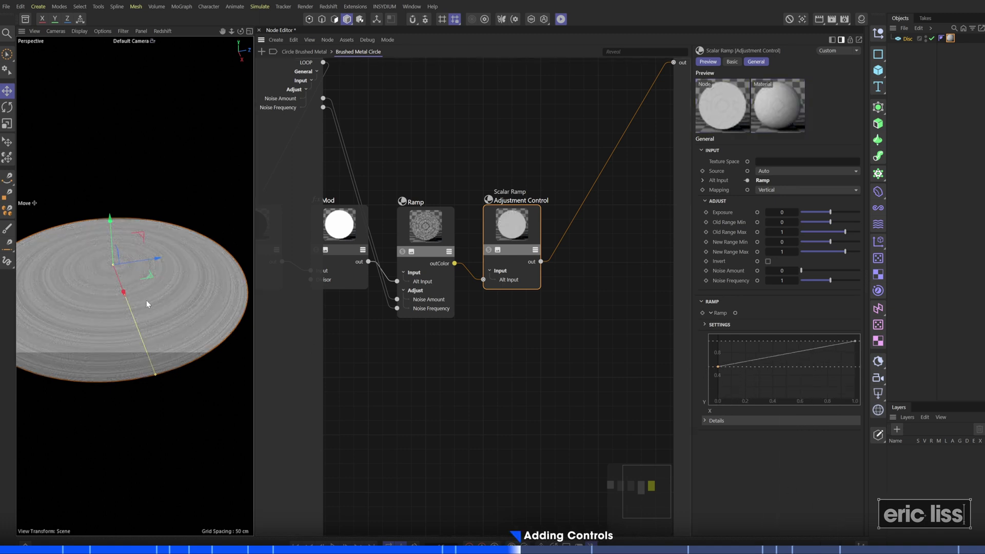
drag(854, 341, 868, 408)
key(ctrl+z)
key(ctrl+z)
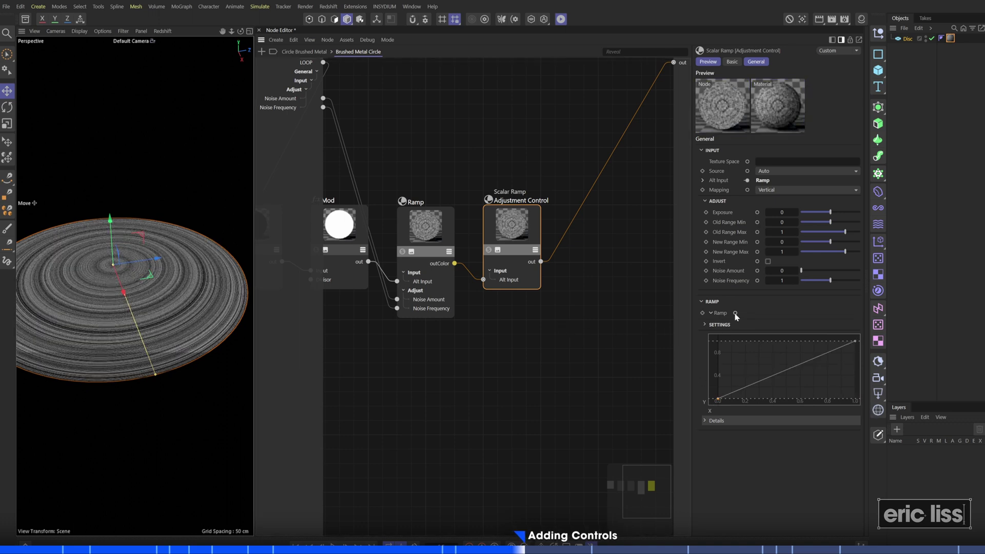
Expose the Adjustment Control node's Ramp curve port and connect it to a new group input.
click(735, 312)
drag(483, 297, 292, 133)
right_click(292, 133)
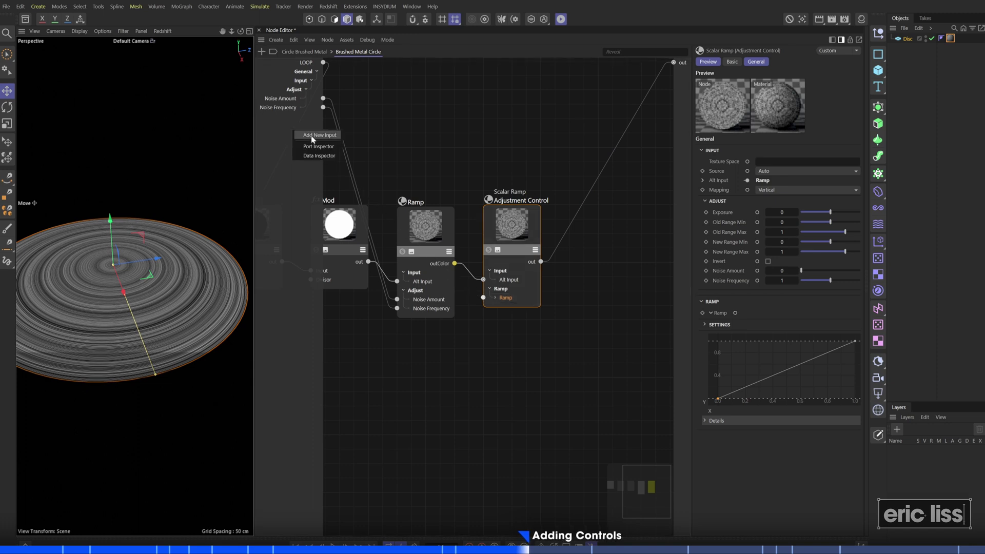
click(318, 135)
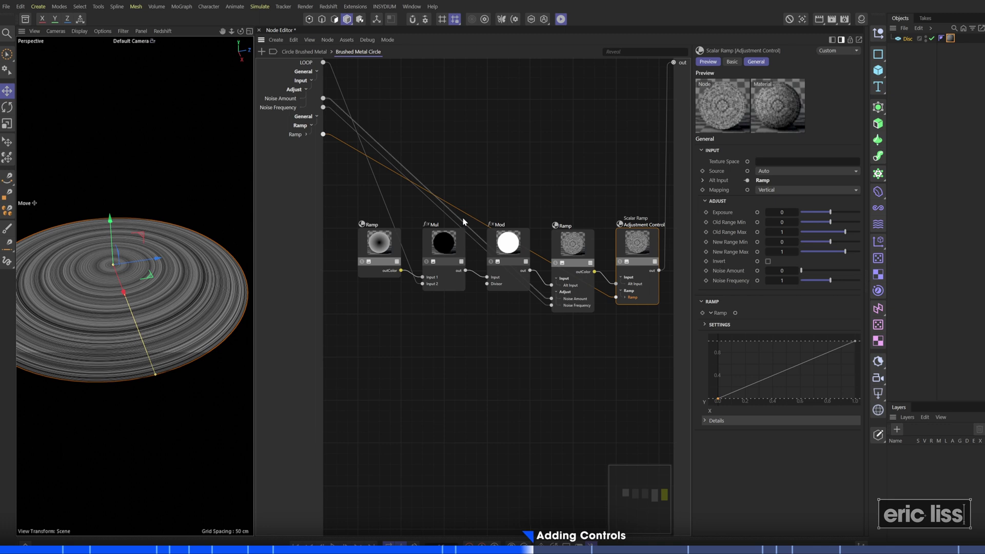
Return to the material's top level and examine the Brushed Metal Circle group's exposed parameters under Inputs and both General sections.
click(310, 53)
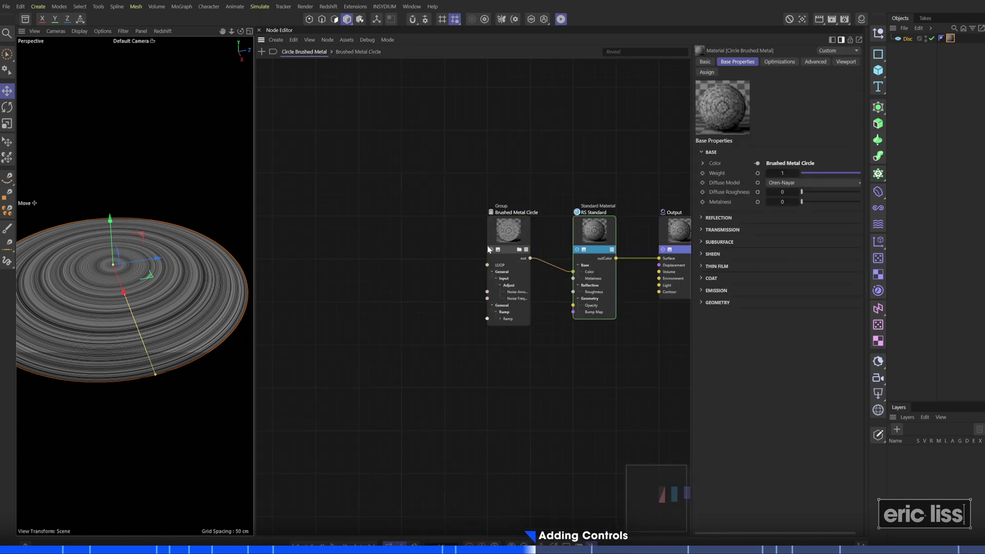
click(492, 278)
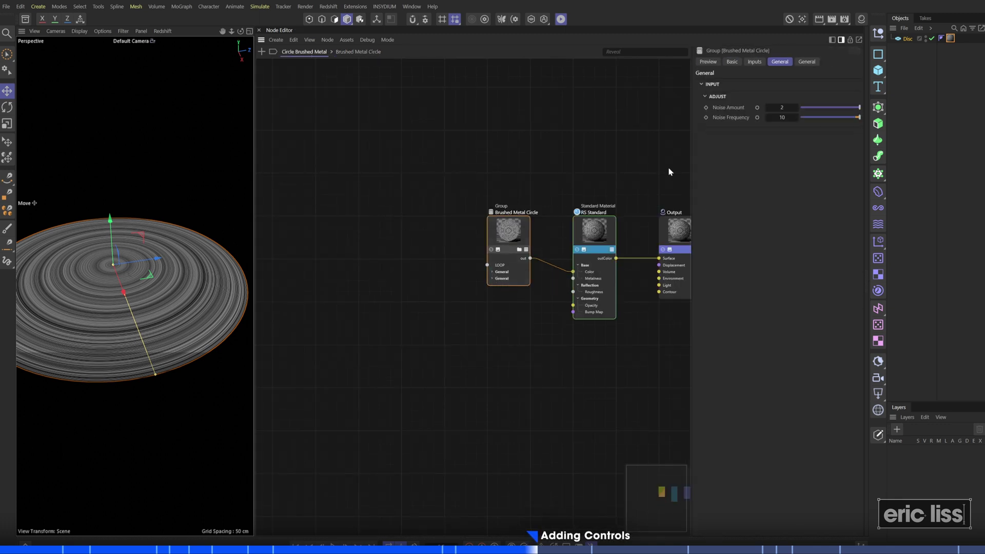
click(751, 62)
click(787, 64)
click(815, 62)
click(754, 62)
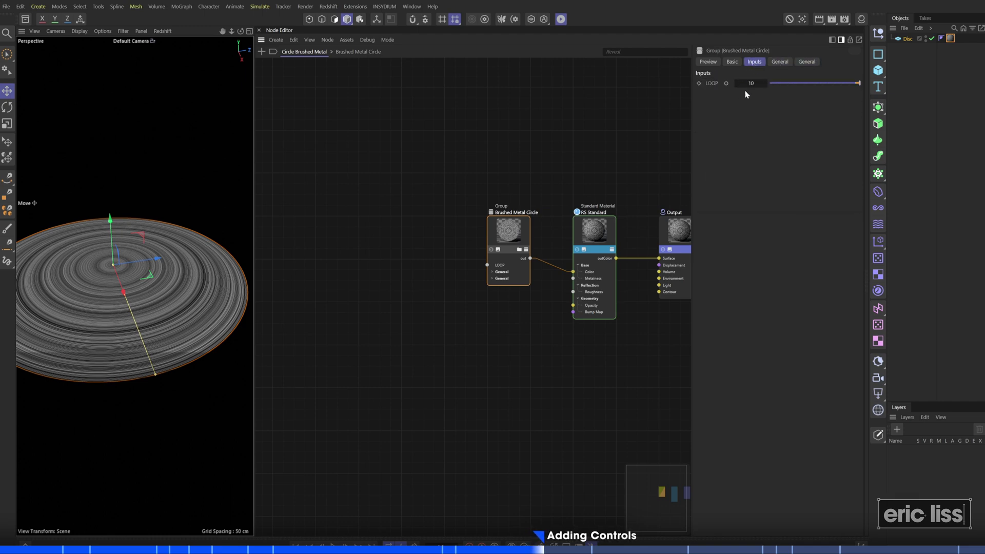
click(779, 61)
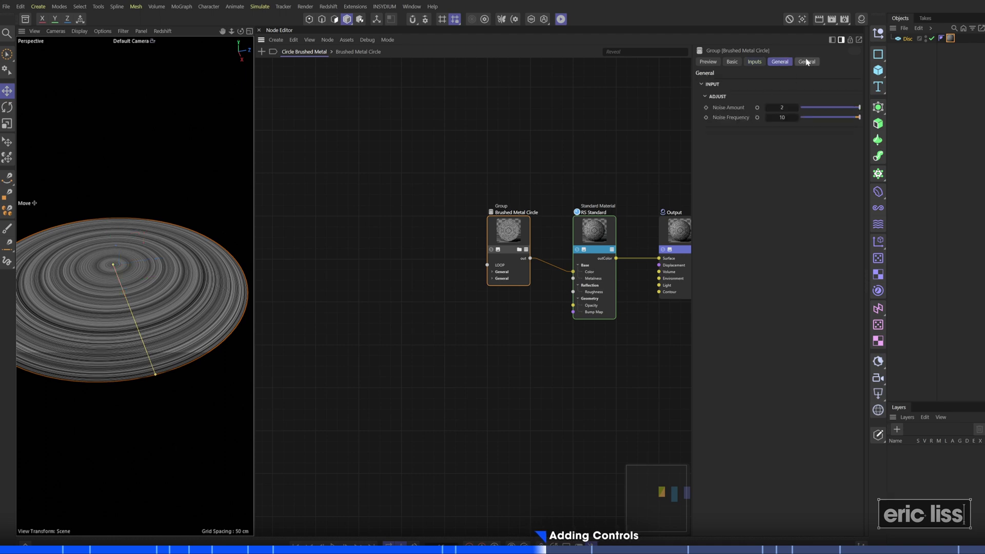
click(806, 62)
Open the Brushed Metal Circle group's Resource Editor and rename the second General group, which contains the Ramp, to Level Adjustment.
click(348, 53)
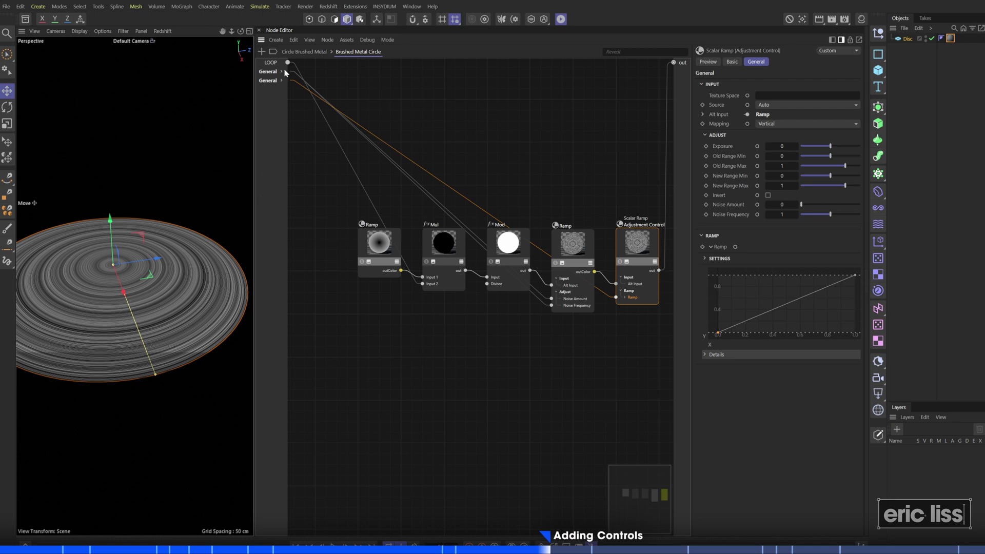
right_click(274, 123)
click(300, 187)
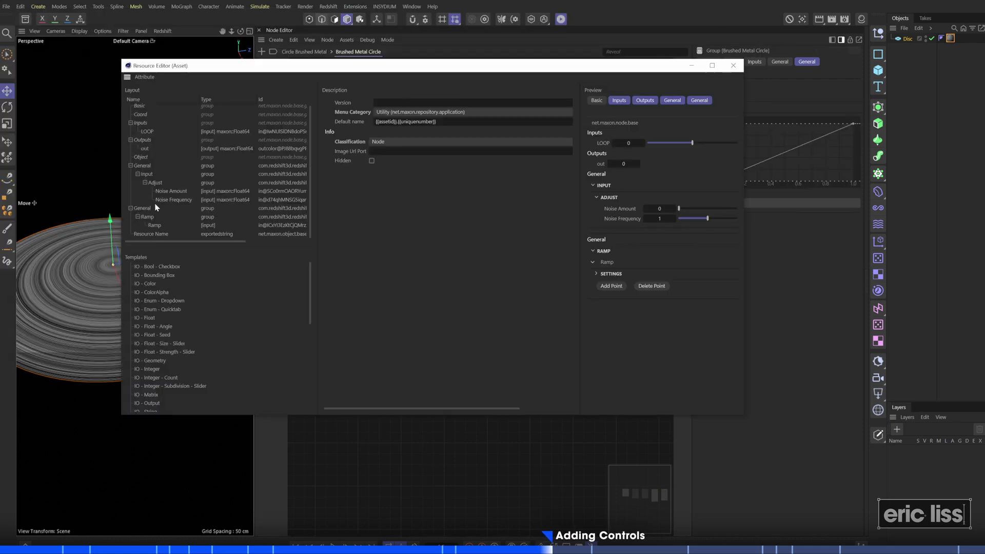
click(152, 208)
click(427, 124)
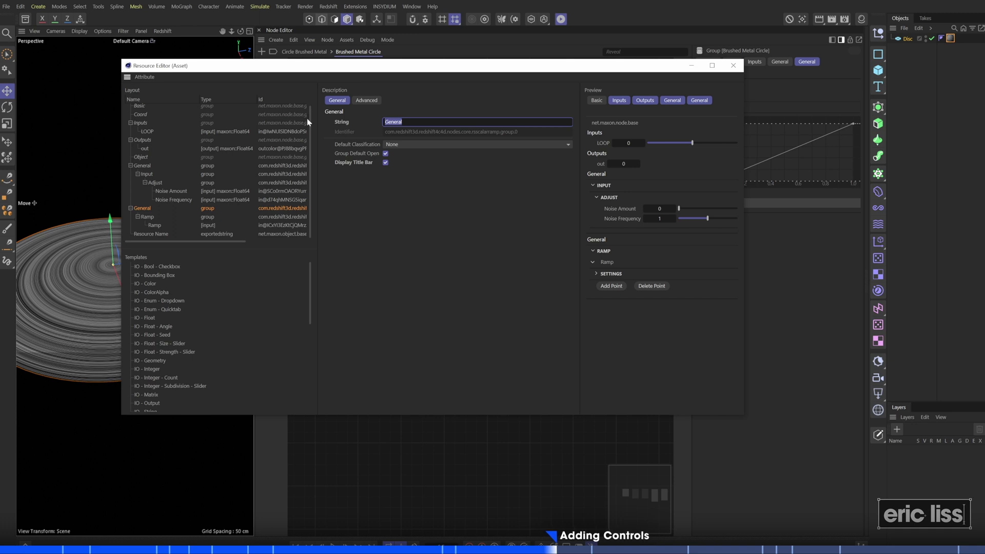
text(Level Adjustment)
key(Return)
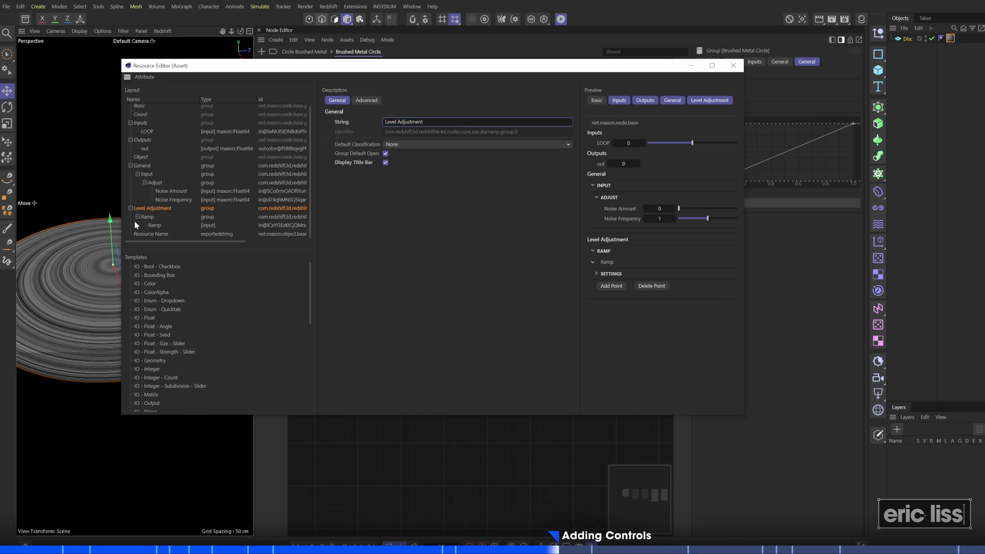
Rename the Level Adjustment group's Ramp port to Levels and the remaining General group to Noise Control.
click(155, 225)
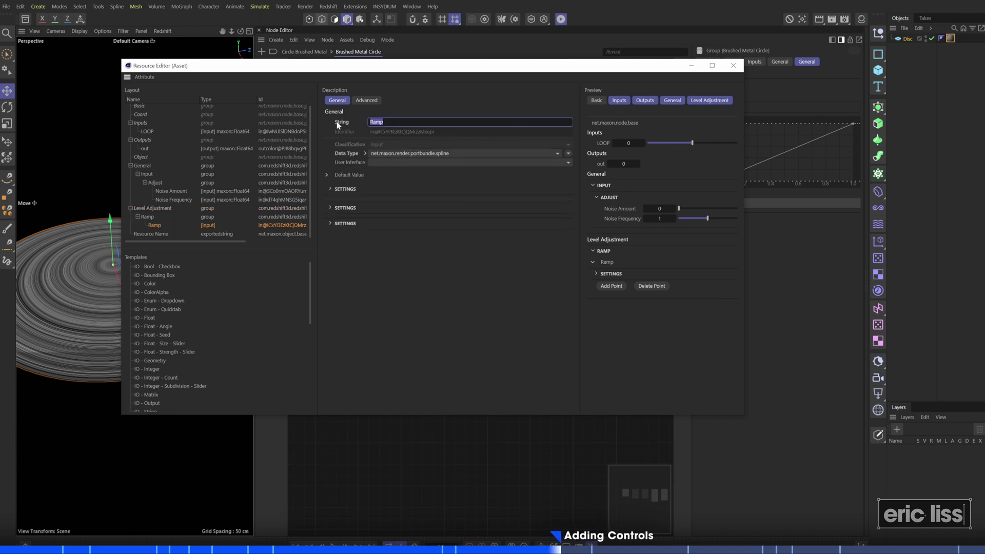
text(Levels)
click(142, 165)
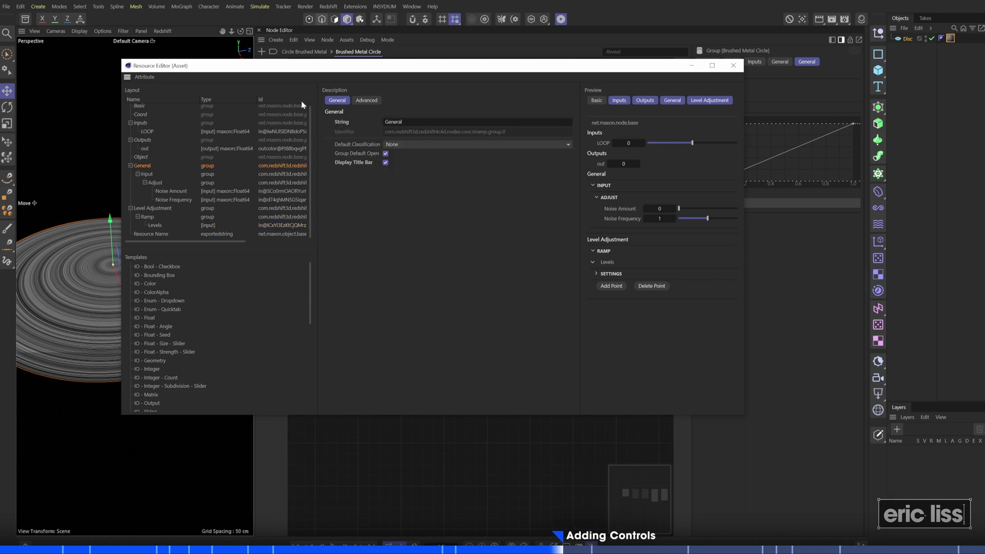
drag(324, 71, 429, 119)
click(507, 168)
text(Noise Control)
key(Return)
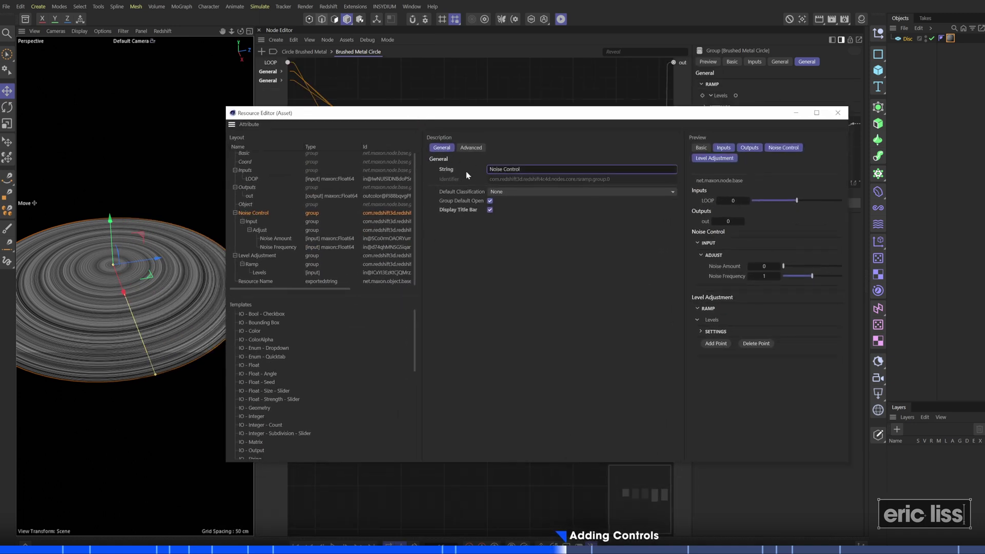
Collapse the Noise Control group and rename the Inputs group, which contains LOOP, to Looping.
click(235, 213)
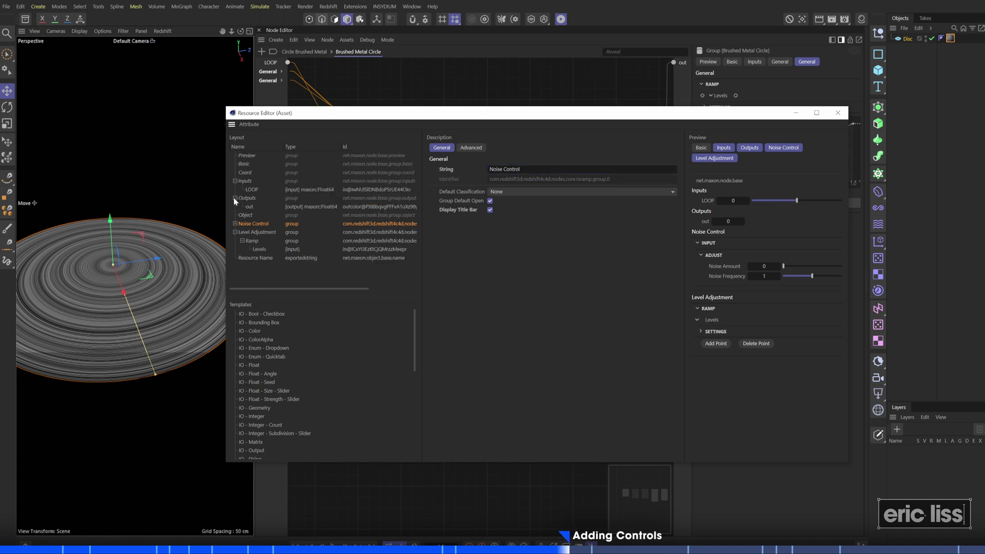
click(246, 198)
double_click(247, 181)
text(Looping)
key(Return)
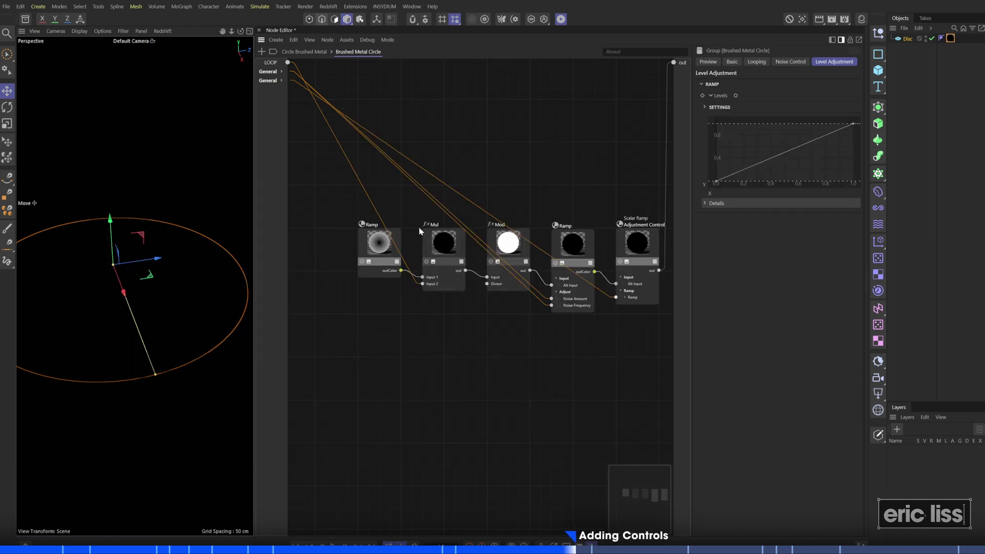
Return to the material's top level and edit the Brushed Metal Circle group's LOOP value under Looping.
click(305, 52)
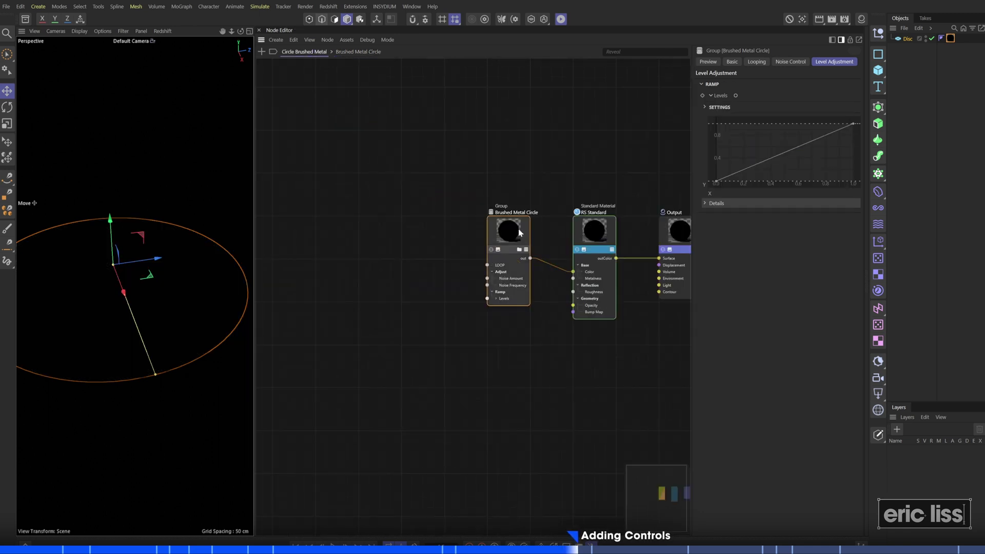
click(756, 62)
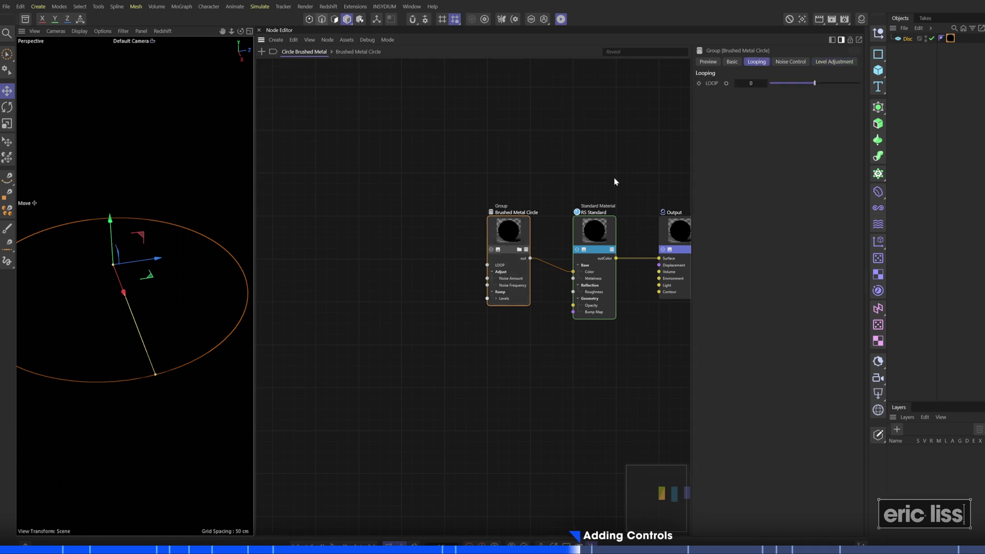
key(h)
click(750, 82)
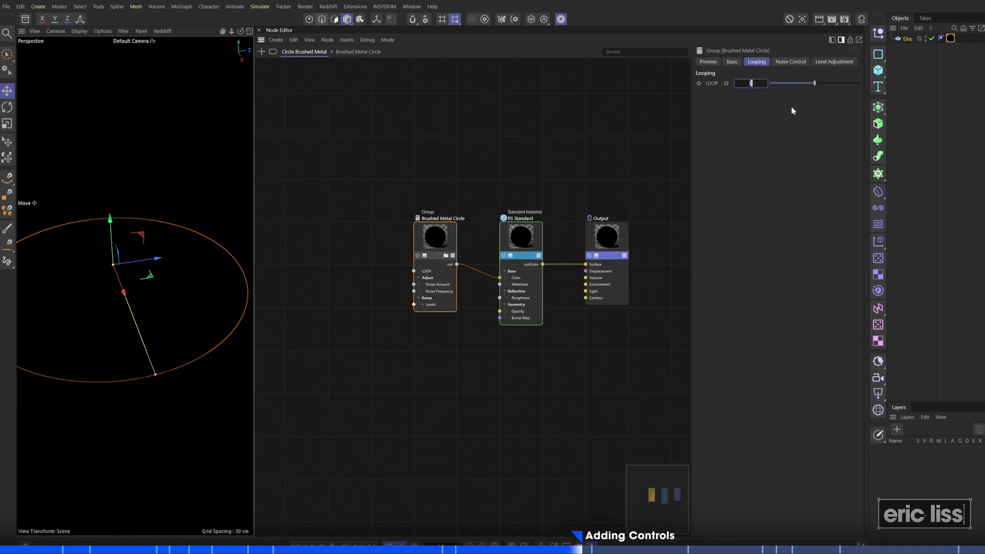
Try adjusting the group's Noise Control value and Level Adjustment curve, and undo the curve change.
click(793, 64)
drag(782, 113, 798, 115)
click(832, 62)
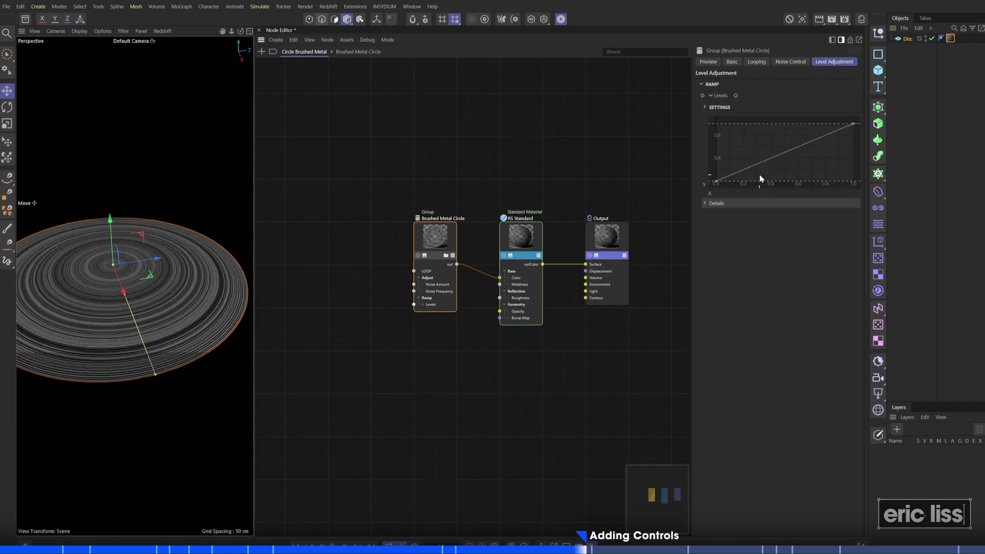
ctrl+drag(787, 152, 789, 158)
key(ctrl+z)
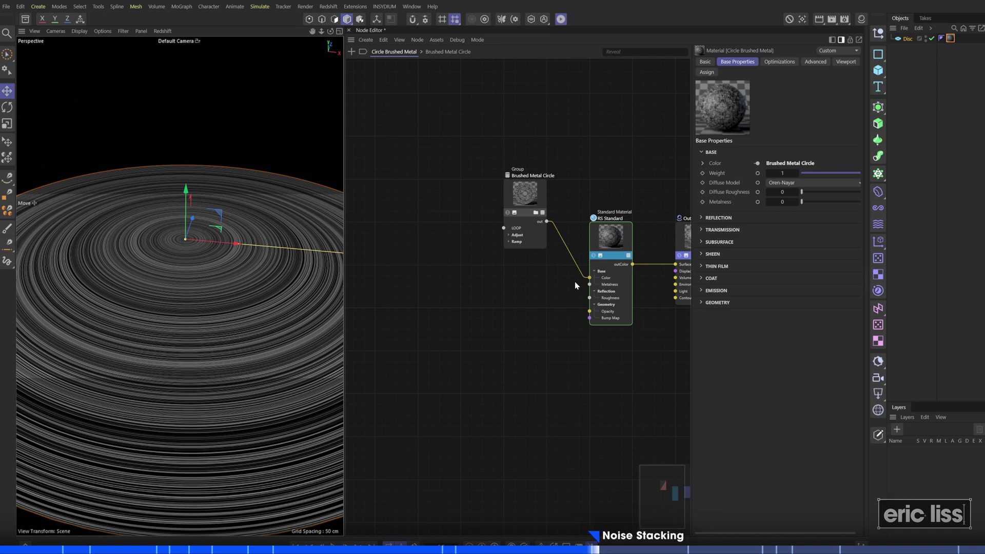
Open the Brushed Metal Circle group and move the Adjustment Control node farther from the Ramp noise node.
double_click(528, 199)
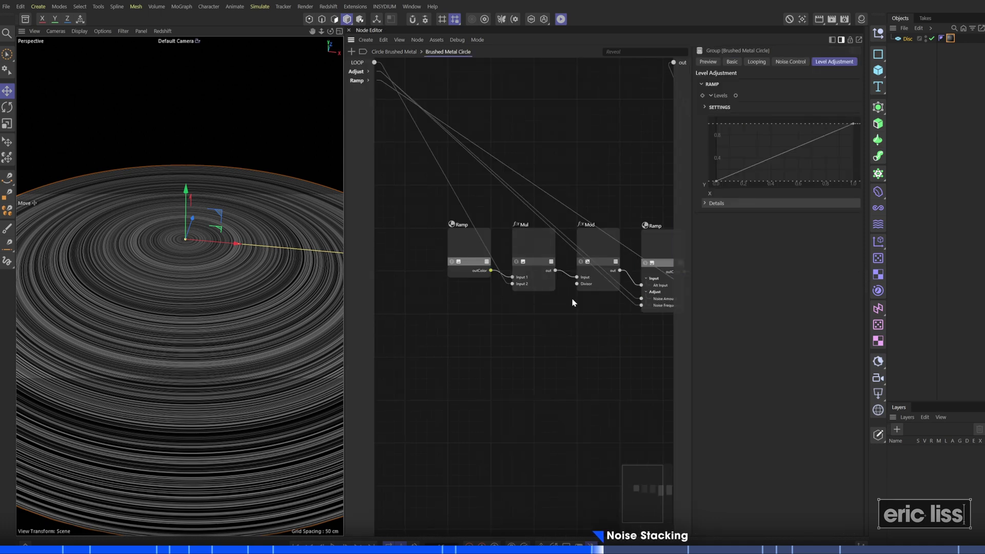
alt+middle_drag(563, 280, 458, 264)
alt+right_drag(563, 280, 526, 280)
drag(617, 246, 651, 246)
Duplicate the Ramp, Mul, Mod and Ramp noise chain and place the copy directly below the original.
click(585, 238)
shift+click(543, 231)
shift+click(494, 230)
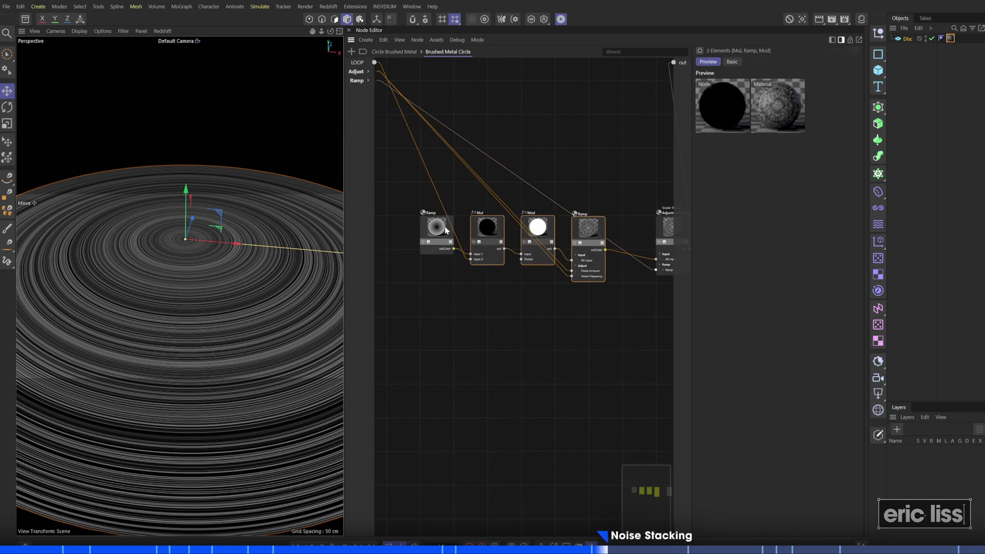
shift+click(436, 228)
ctrl+drag(575, 234, 594, 308)
scroll(593, 308, up, 2)
alt+middle_drag(598, 299, 622, 285)
drag(500, 286, 482, 287)
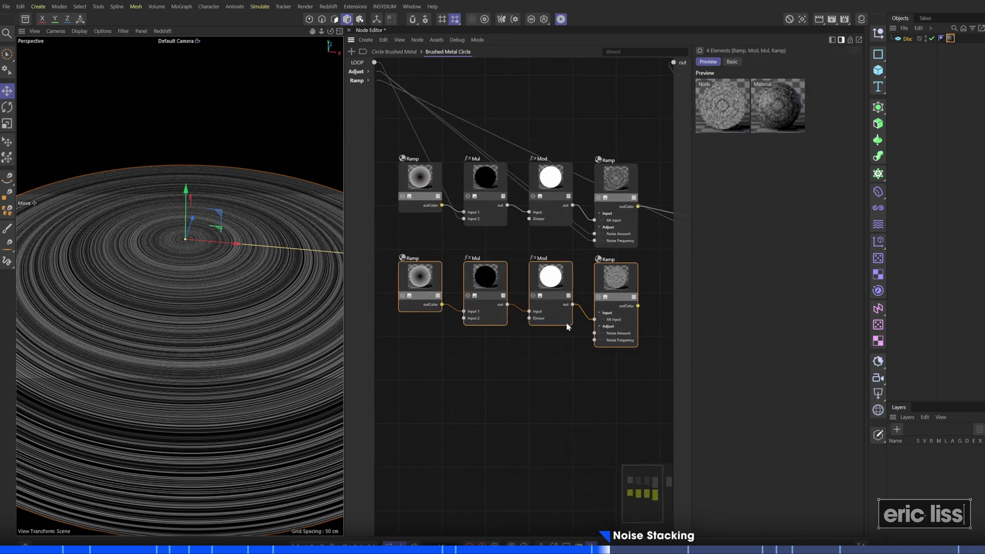
Set Input 2 of the duplicated chain's Mul node to 75.
click(483, 285)
click(749, 159)
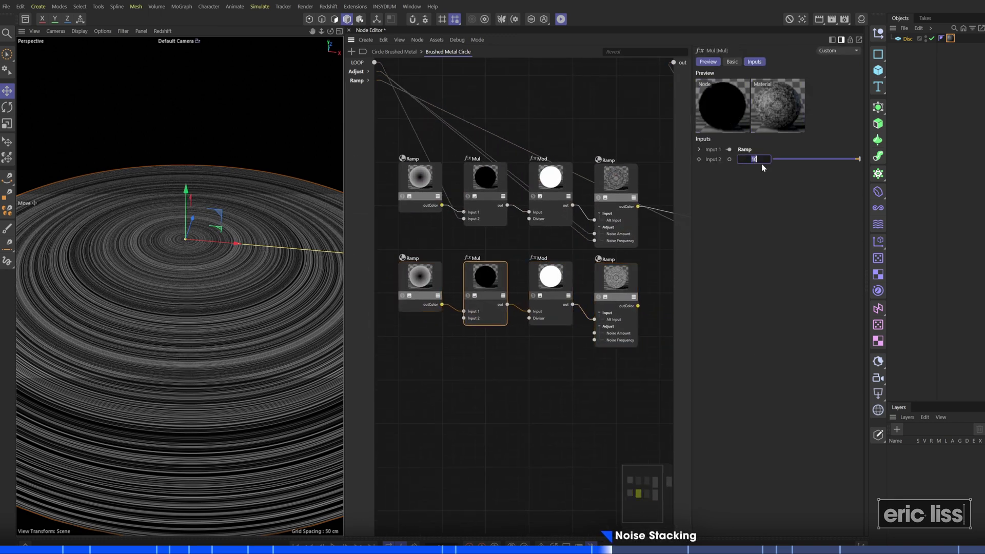
text(75)
key(Return)
Add a Color Layer node with the original noise Ramp feeding Base Layer Color and the duplicate feeding Layer 1 Color.
click(654, 308)
alt+middle_drag(671, 304, 554, 296)
text(clayer)
key(Return)
drag(511, 198, 534, 311)
Duplicate the four-node noise chain as a third row and connect its Ramp output to the Color Layer's Layer 2 Color.
key(h)
click(566, 239)
ctrl+drag(567, 234, 602, 289)
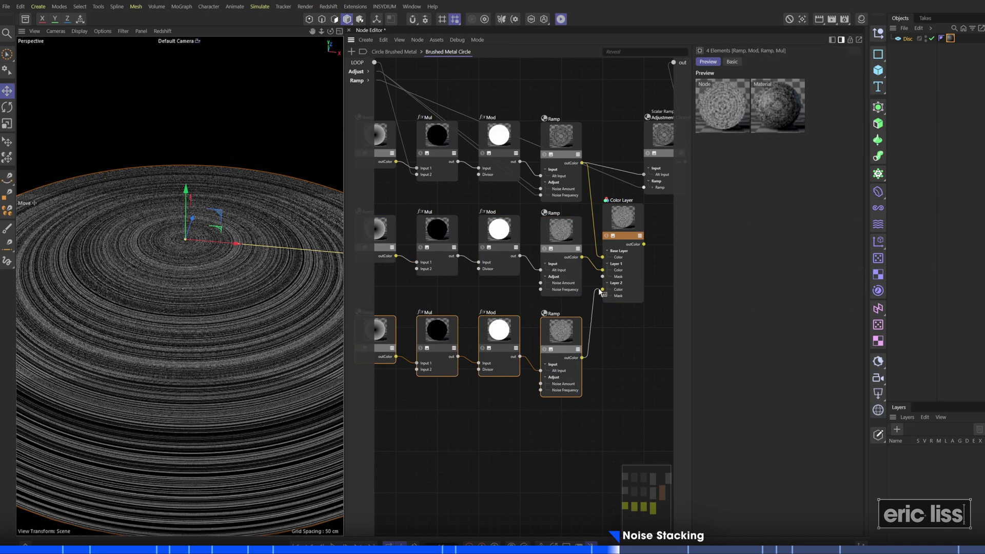
Change Input 2 of the third chain's Mul node.
click(494, 306)
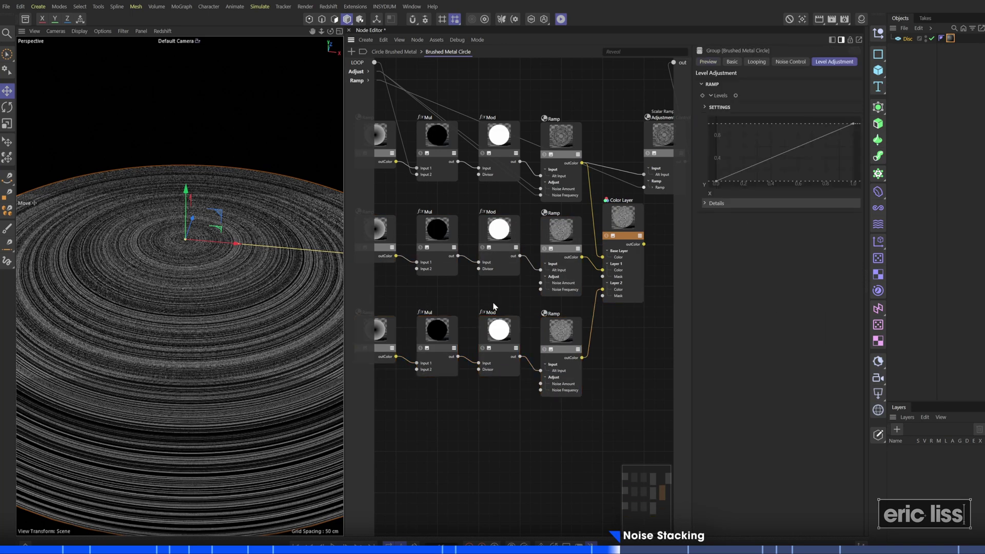
click(452, 329)
click(756, 159)
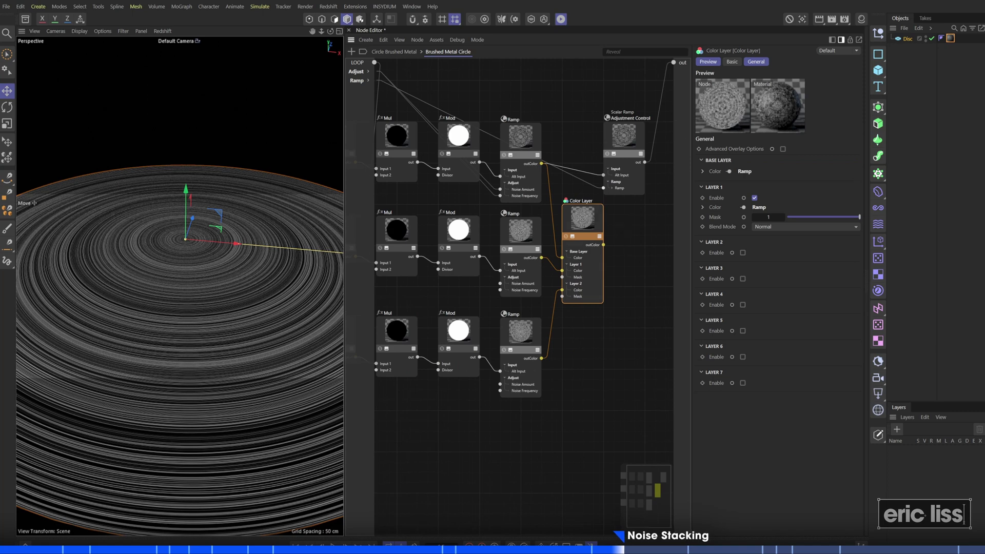
Connect the Color Layer output to the Adjustment Control node's Alt Input and move Adjustment Control slightly away.
middle_drag(623, 231, 617, 232)
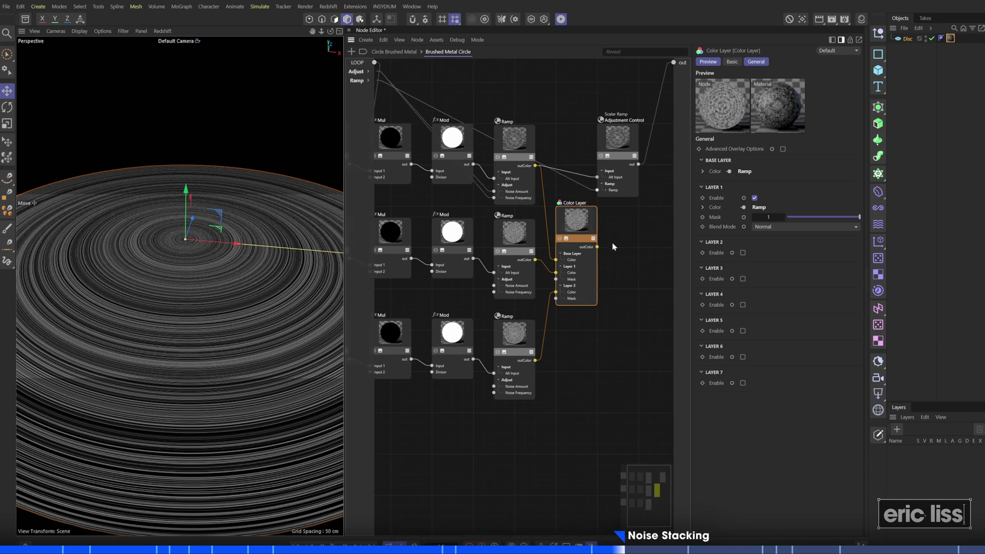
drag(597, 247, 597, 177)
drag(618, 141, 629, 130)
click(570, 225)
middle_drag(569, 226, 590, 219)
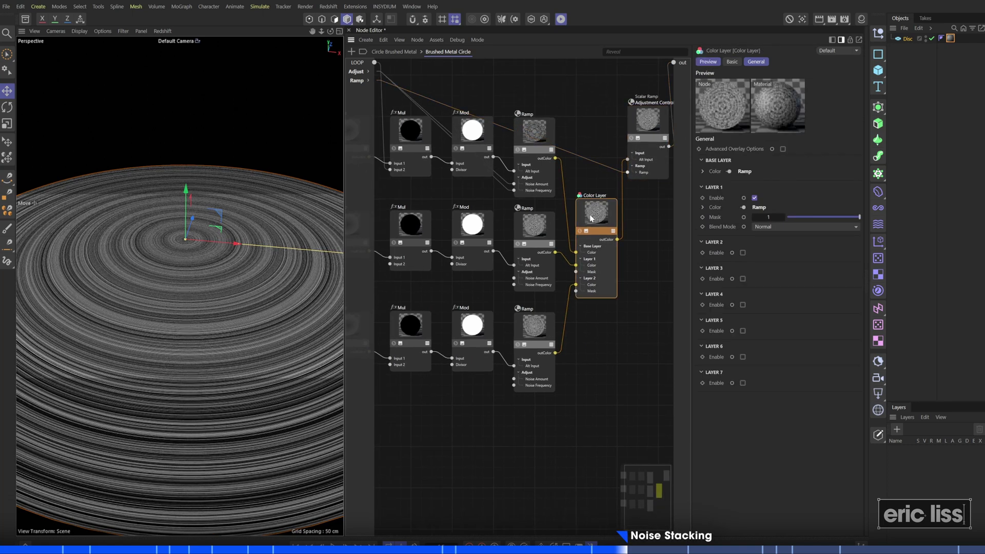
Enable Layer 2 of the Color Layer node and switch Layer 3 back off.
click(742, 253)
click(743, 307)
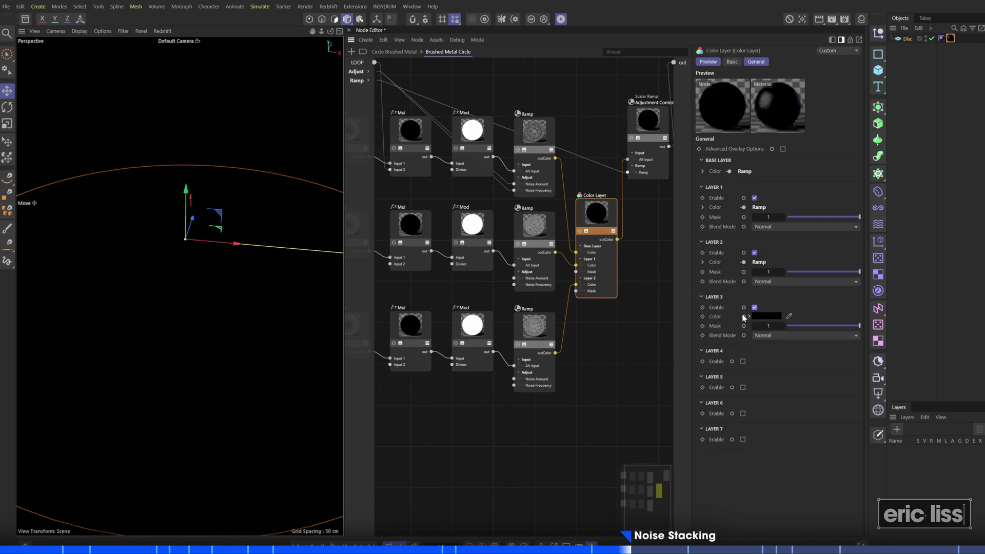
click(743, 307)
click(754, 307)
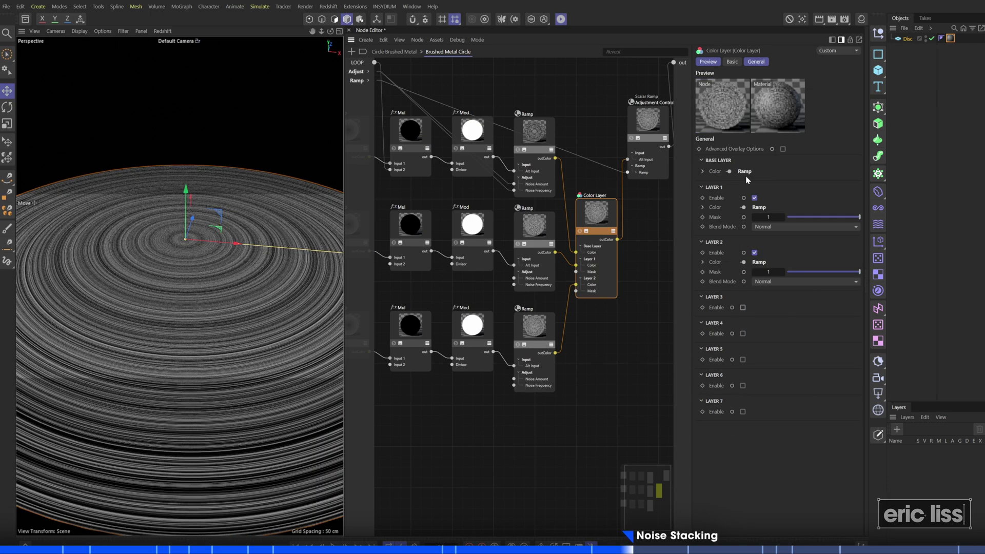
Set the Mask values of Layer 1 and Layer 2 in the Color Layer node to 0.33.
click(771, 218)
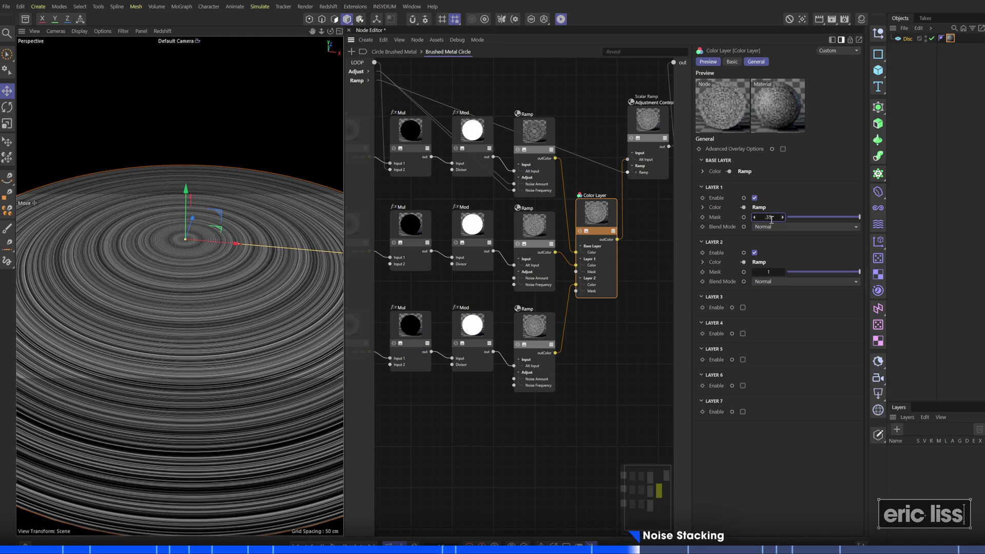
key(Tab)
text(.333)
key(Return)
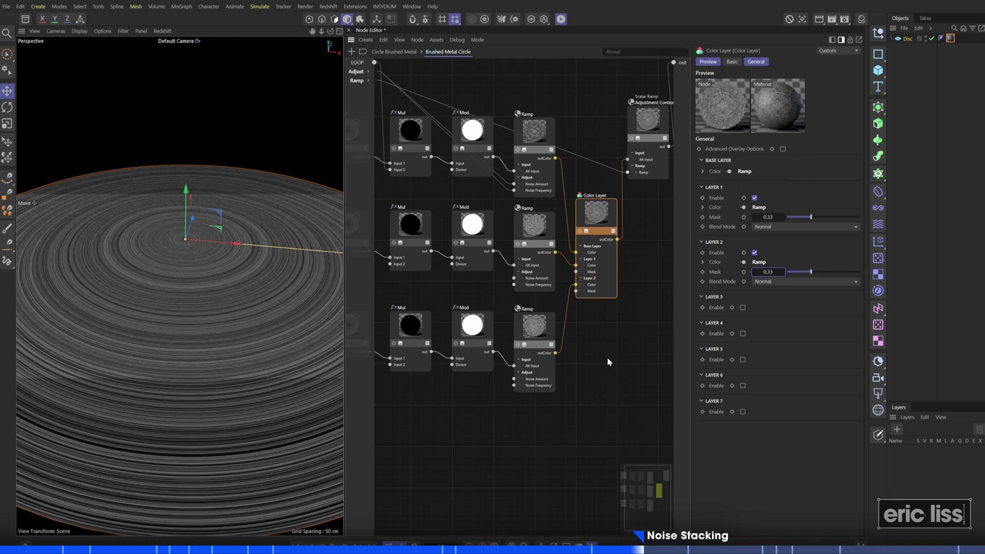
Add a Maxon Noise node and place it below the third chain's noise Ramp.
middle_drag(601, 378, 606, 351)
click(589, 388)
text(c)
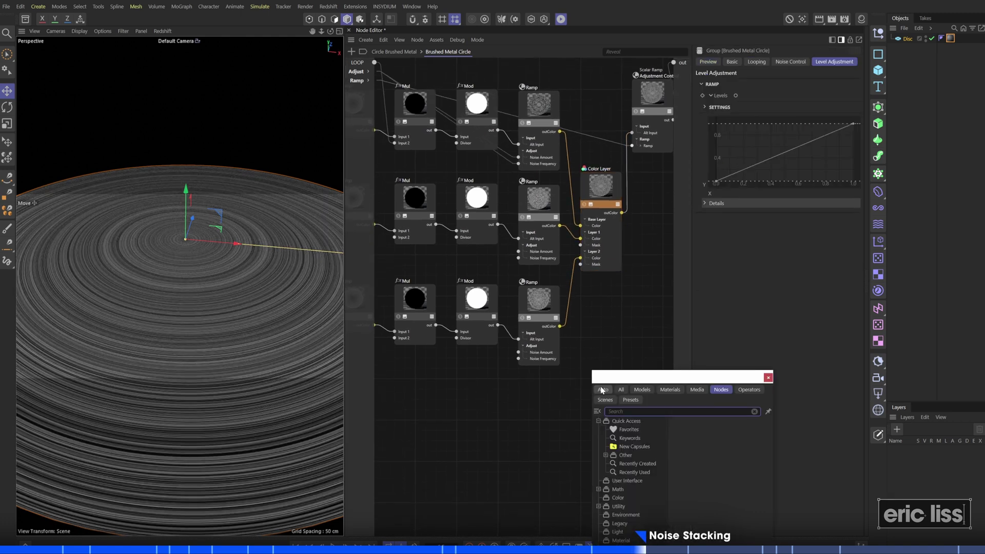
text(max)
key(Return)
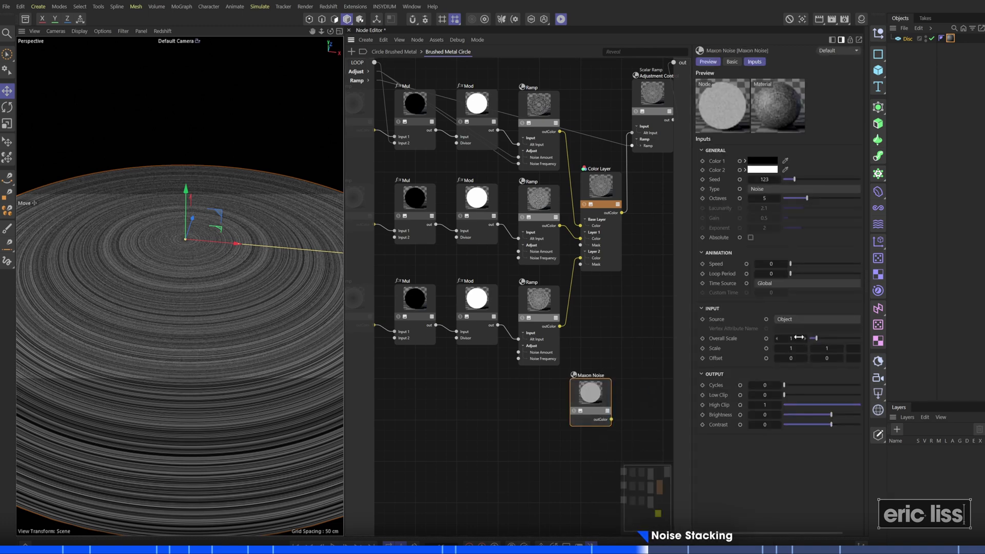
middle_drag(577, 405, 592, 392)
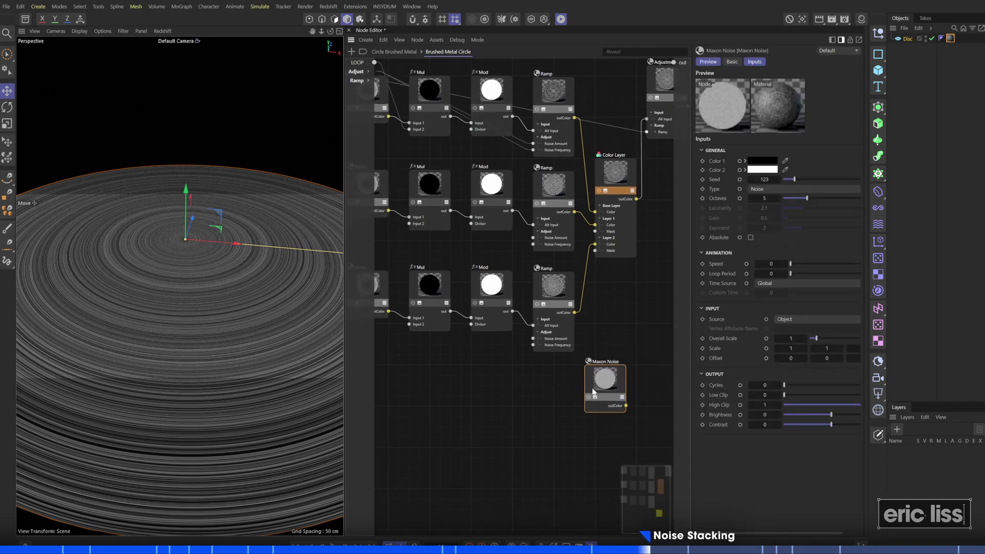
drag(608, 393, 558, 393)
Enable Layer 3 of the Color Layer node and connect the Maxon Noise output to its Color.
click(615, 226)
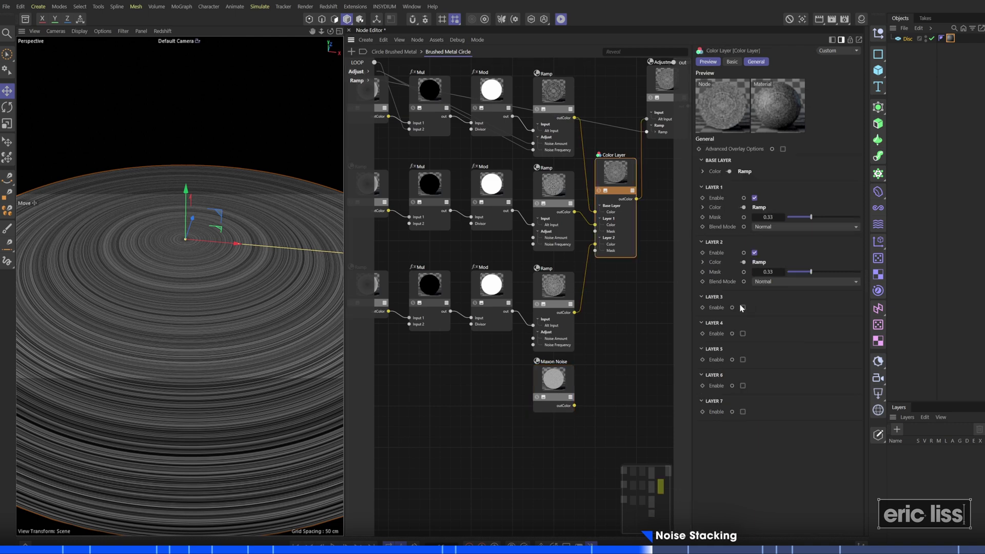
click(743, 307)
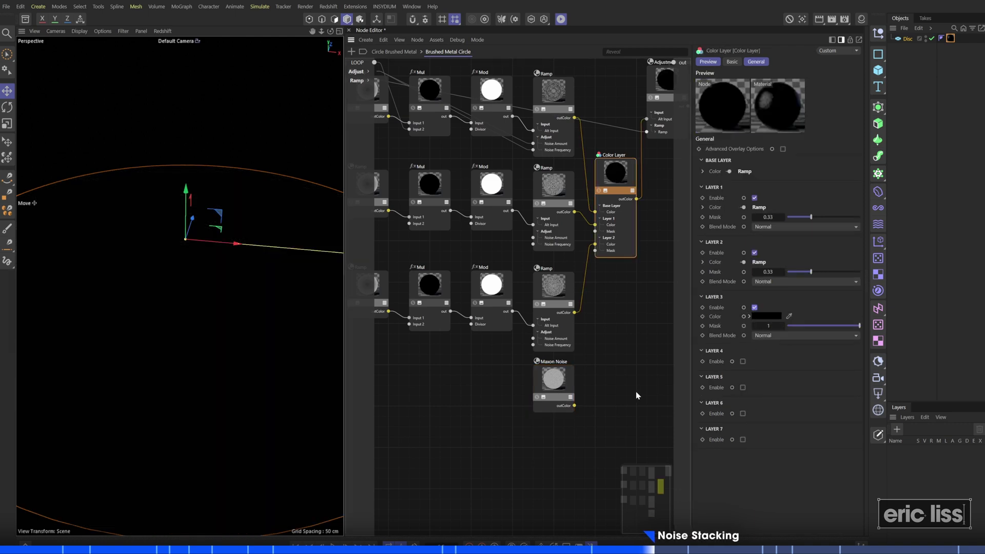
drag(743, 316, 574, 406)
Set Layer 3's Blend Mode to Overlay and lower its Mask to about 0.224.
click(770, 336)
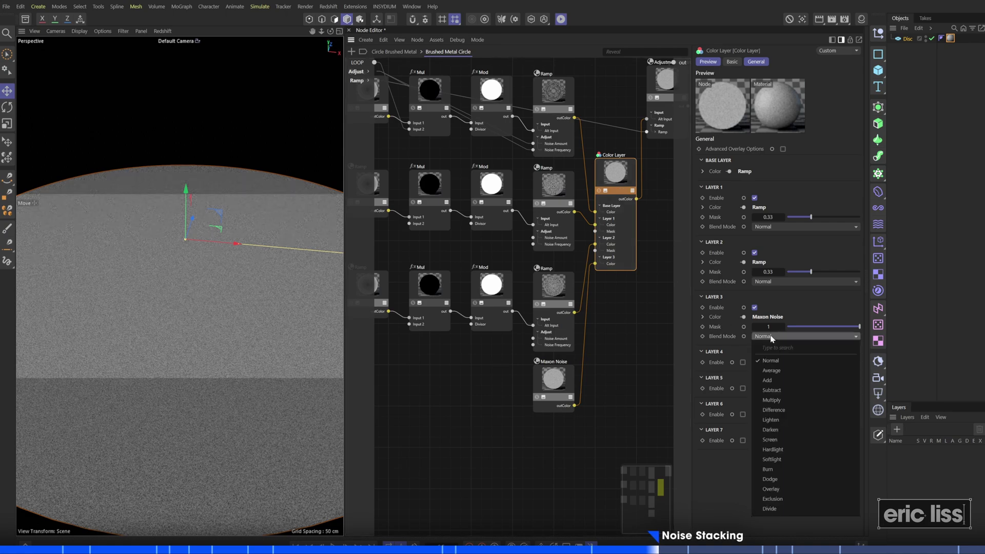
click(770, 489)
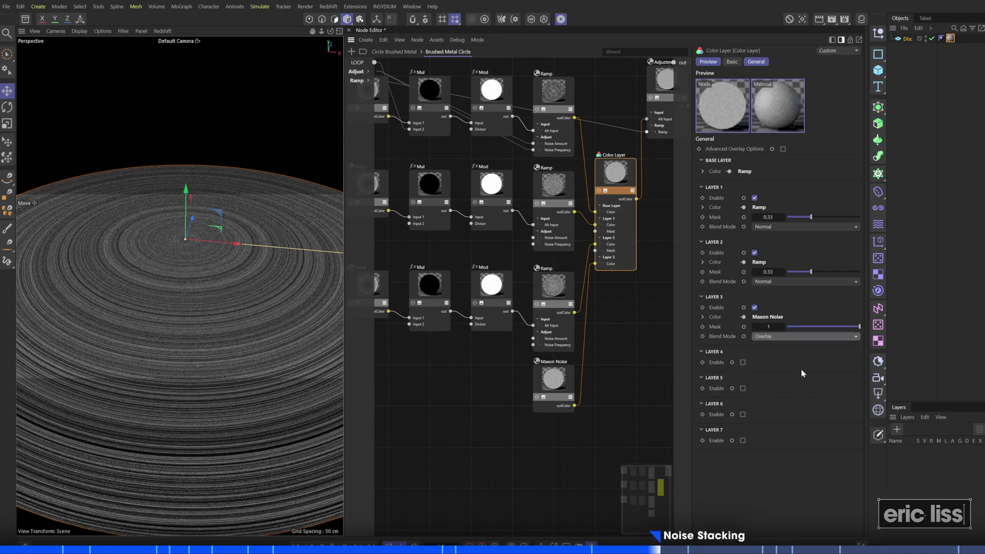
click(804, 327)
drag(805, 329, 803, 327)
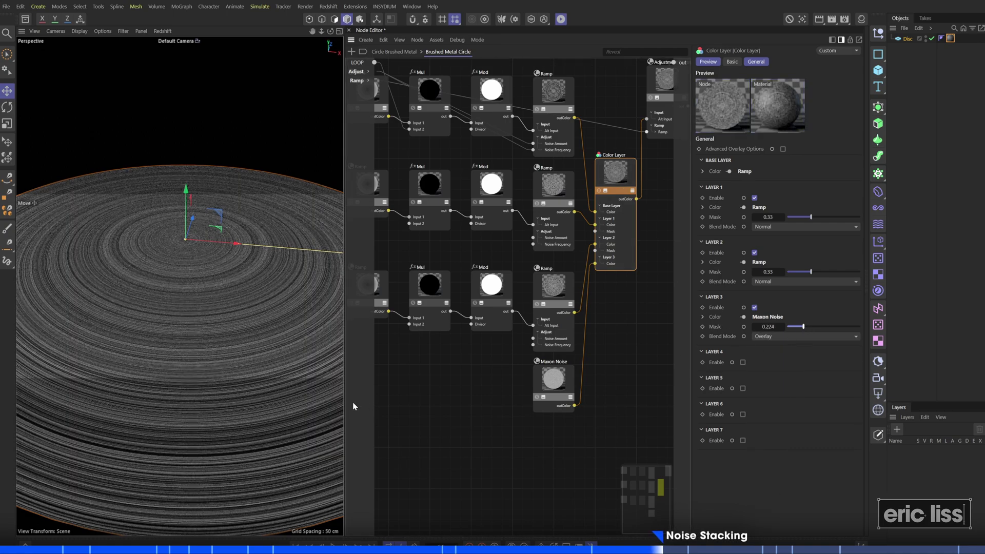
Inspect the disc's noise detail up close and set Layer 3's Mask to 0.25.
alt+right_drag(301, 362, 337, 343)
scroll(336, 342, up, 8)
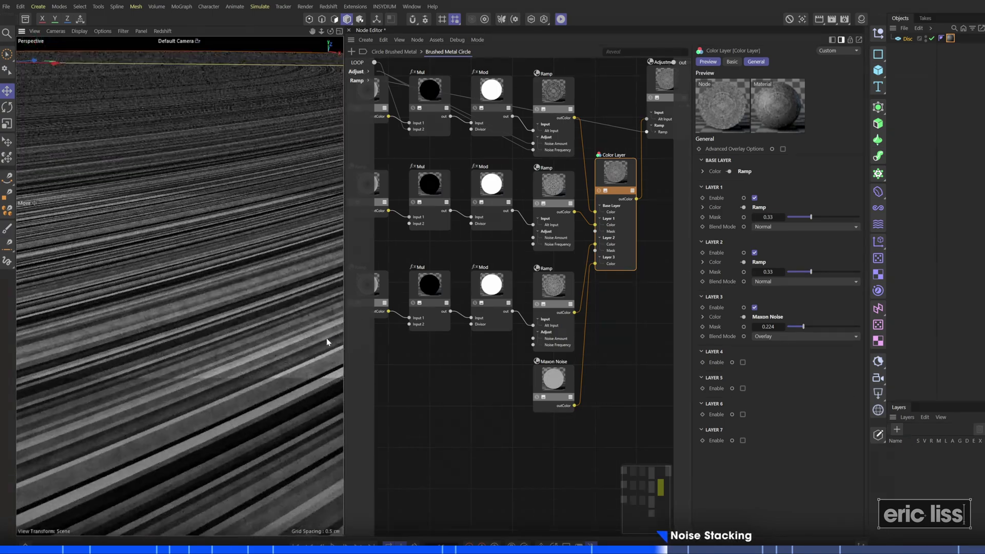
drag(803, 326, 776, 327)
click(773, 327)
scroll(622, 287, down, 3)
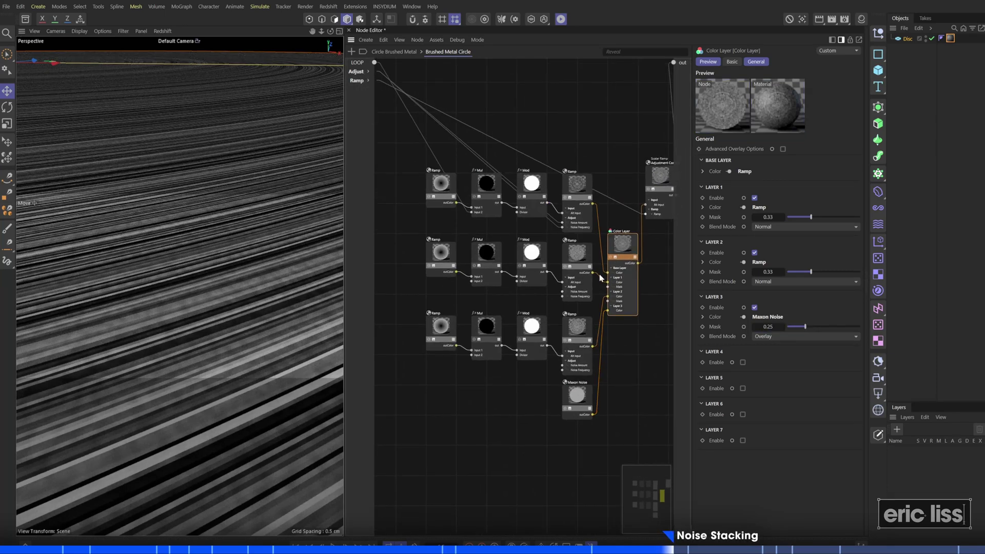
scroll(261, 327, down, 10)
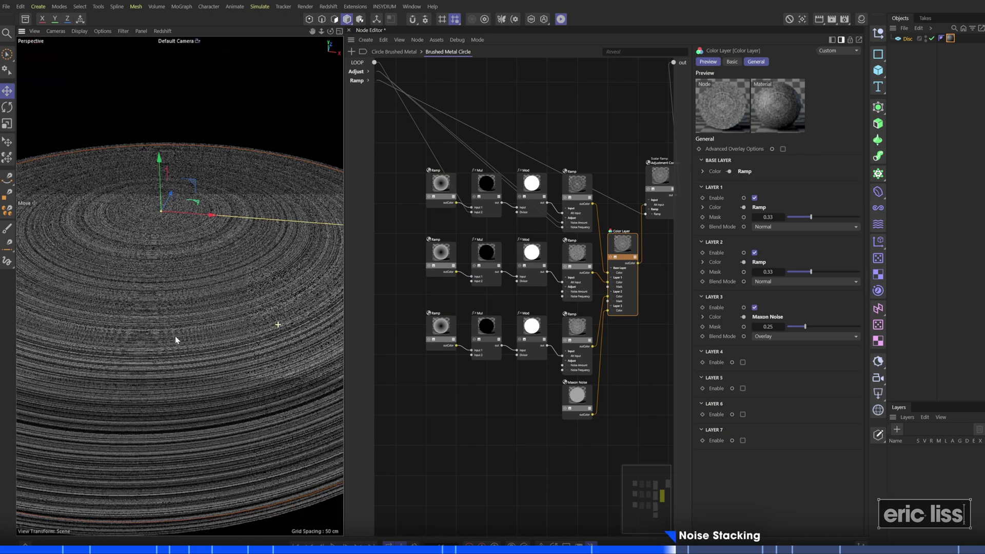
alt+drag(246, 354, 251, 330)
scroll(251, 329, down, 2)
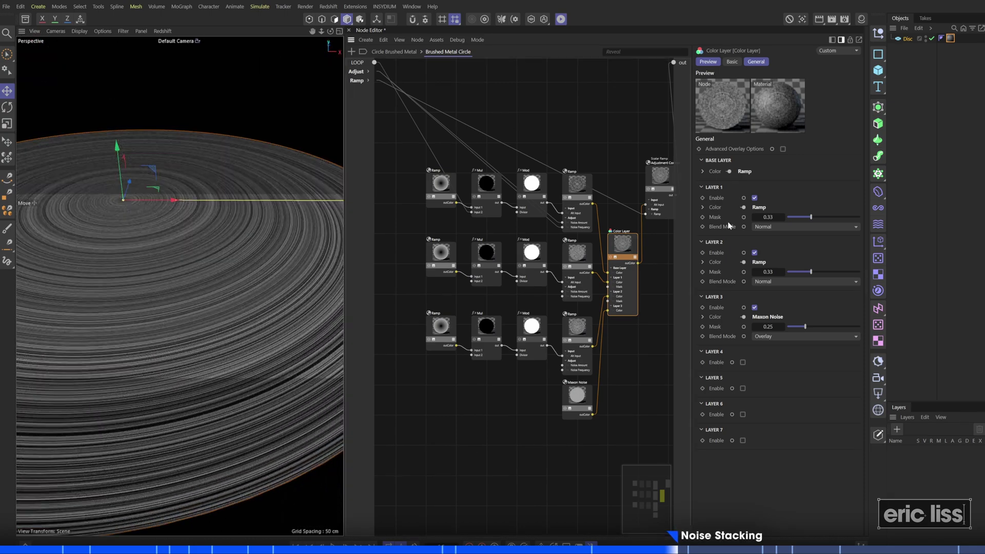
Compare the disc's brushed pattern with Color Layer Layers 1 to 3 disabled and with Layers 1 and 2 re-enabled.
click(754, 307)
click(753, 252)
click(753, 198)
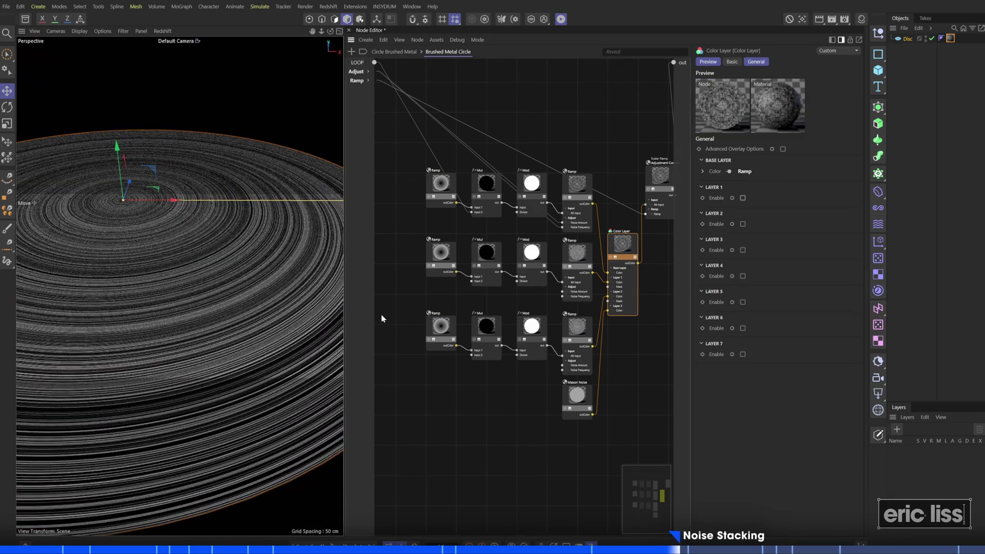
mouse_move(257, 338)
alt+right_down()
mouse_move(323, 330)
mouse_move(256, 323)
alt+right_up()
click(742, 197)
click(742, 252)
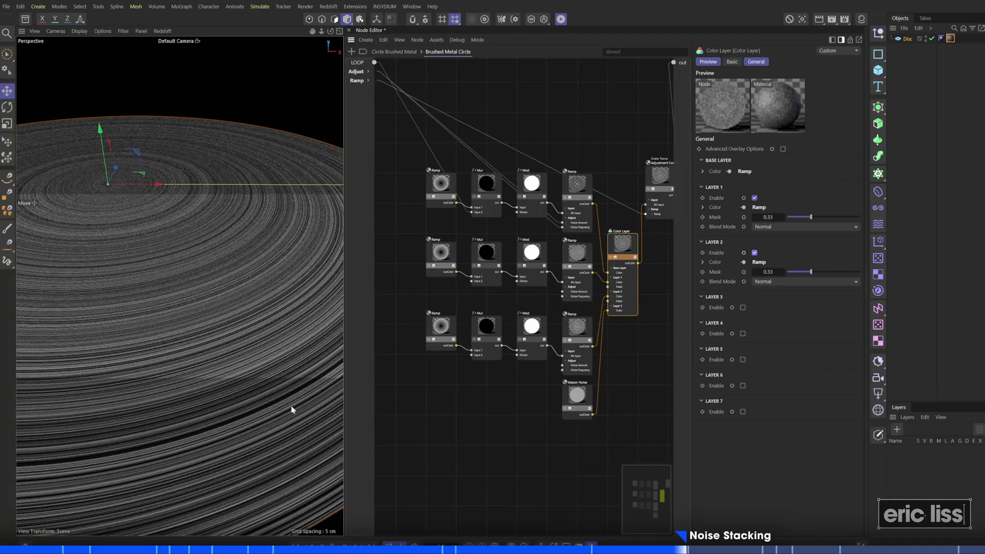
Expose the second chain's Mul Input 2 as a group input, rename it Loop2, and place it directly below LOOP.
click(489, 272)
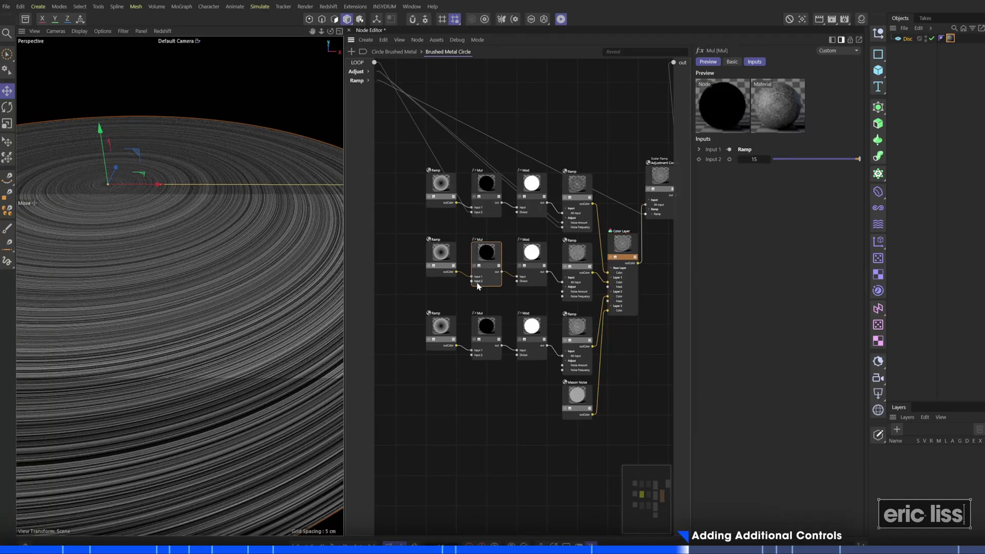
drag(473, 284, 375, 88)
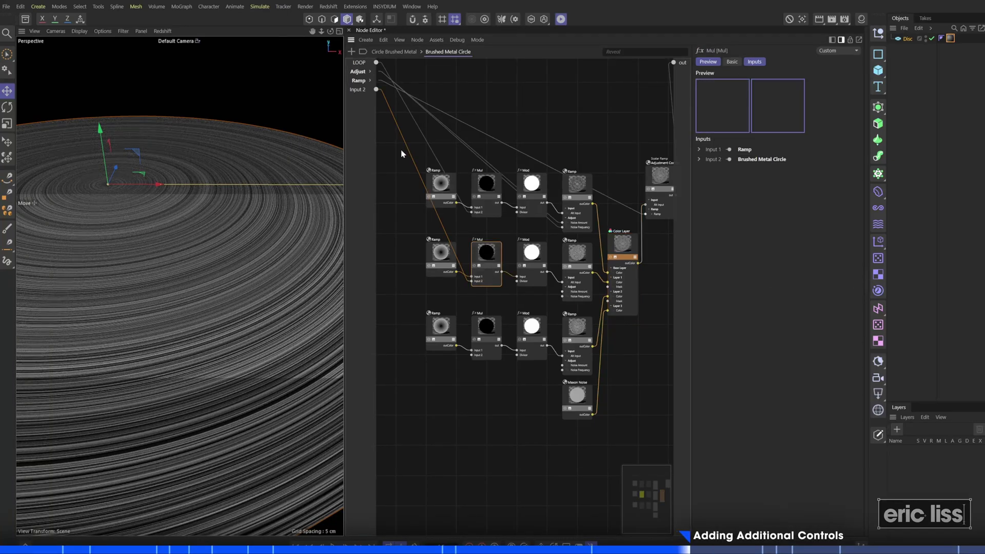
click(361, 92)
double_click(361, 91)
text(Loop2)
key(Return)
drag(359, 89, 358, 73)
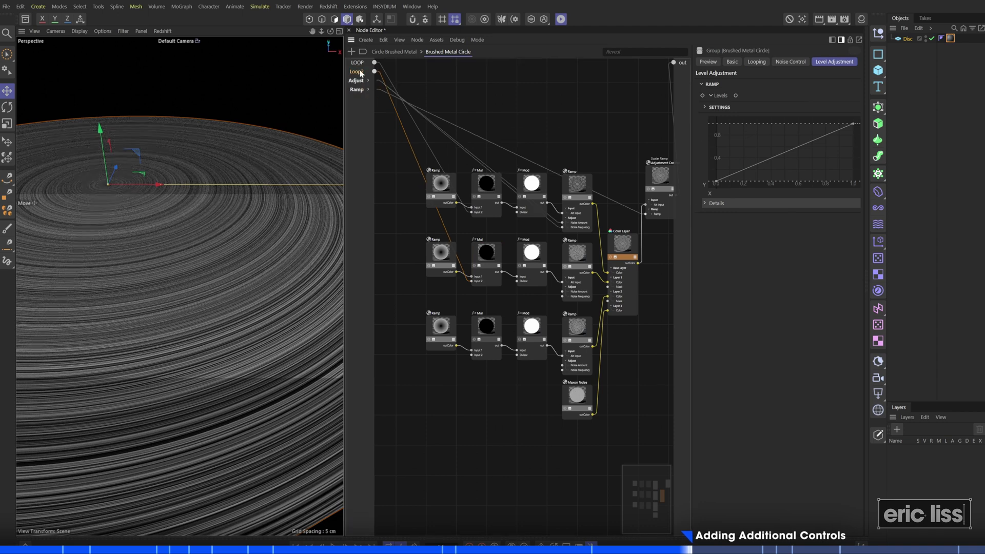
Expose the third chain's Mul Input 2 as group input Loop3 and show the group's Looping controls at the material's top level.
drag(471, 355, 362, 78)
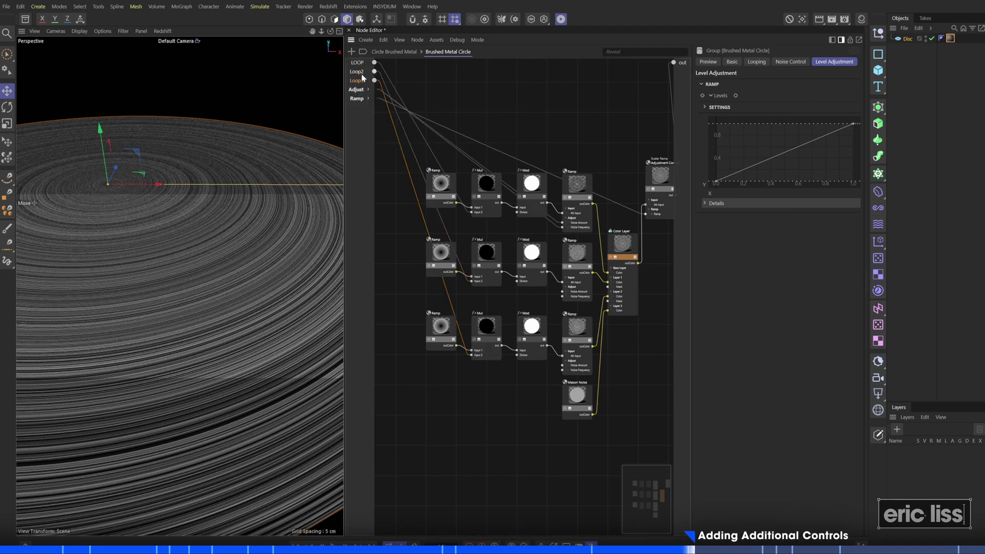
click(394, 52)
click(756, 62)
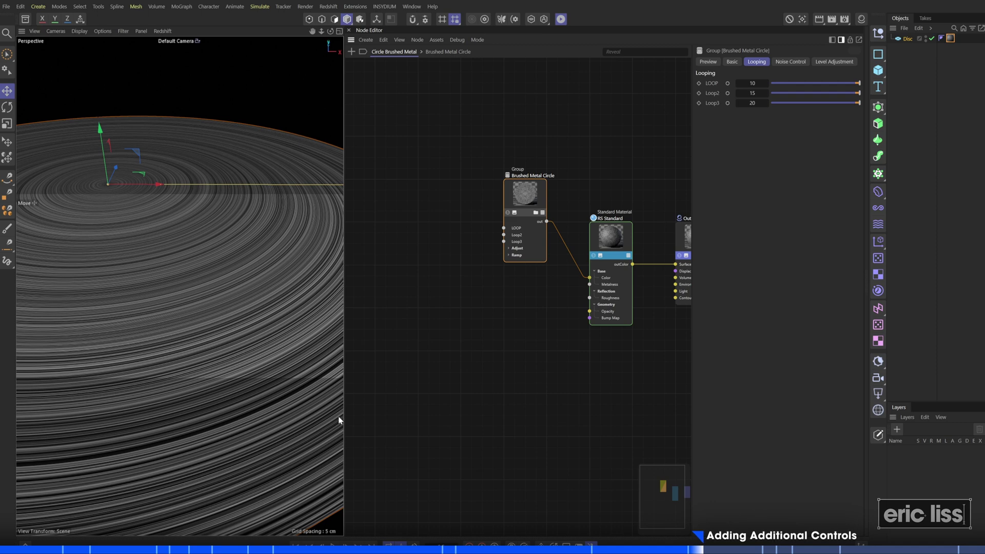
Expose the Color Layer's Layer 1 Mask and Layer 2 Mask as new inputs of the Brushed Metal Circle group.
double_click(525, 194)
click(624, 254)
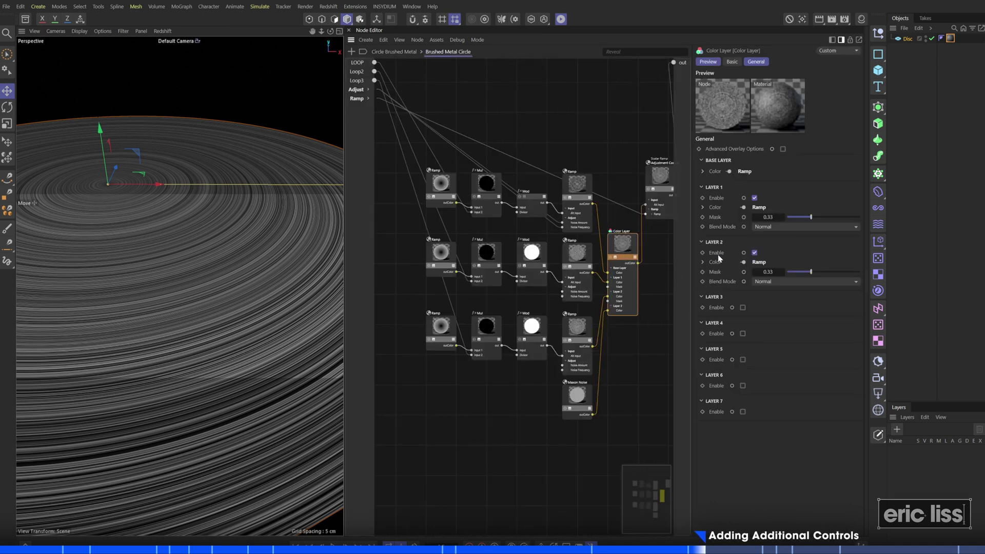
scroll(615, 293, up, 4)
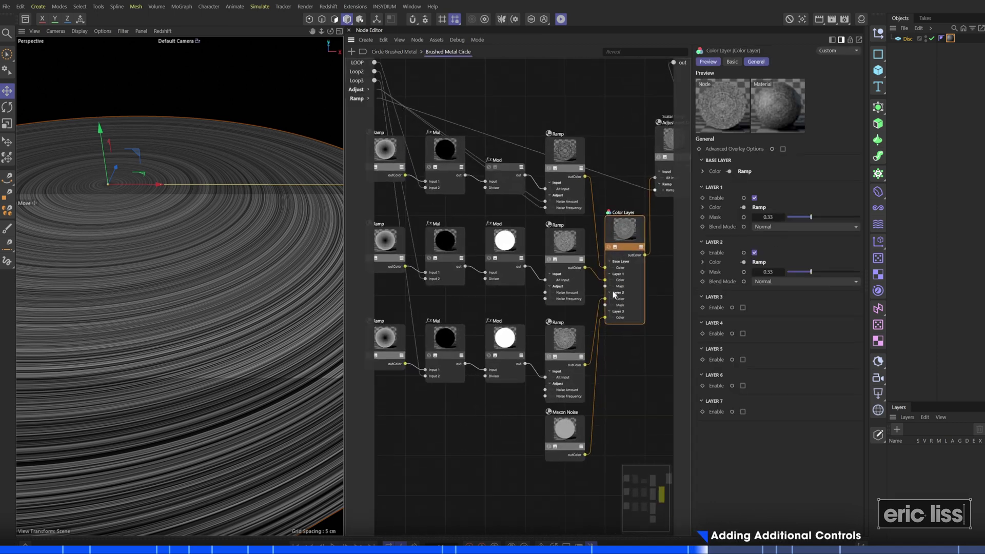
middle_drag(595, 303, 575, 304)
right_click(360, 112)
click(379, 134)
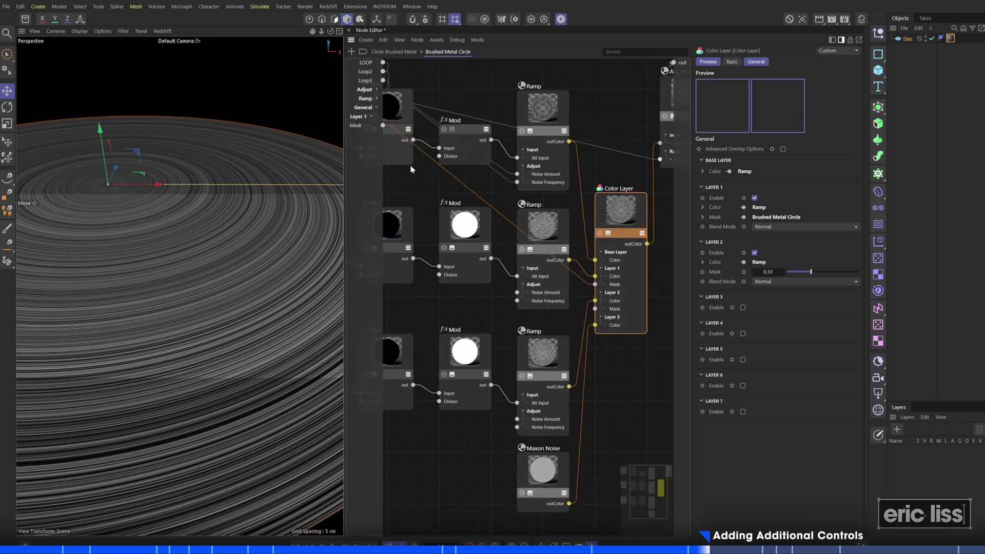
drag(595, 308, 369, 144)
click(385, 164)
Re-enable Layer 3 of the Color Layer and expose its Mask as a new group input.
click(684, 234)
click(634, 208)
drag(595, 333, 367, 158)
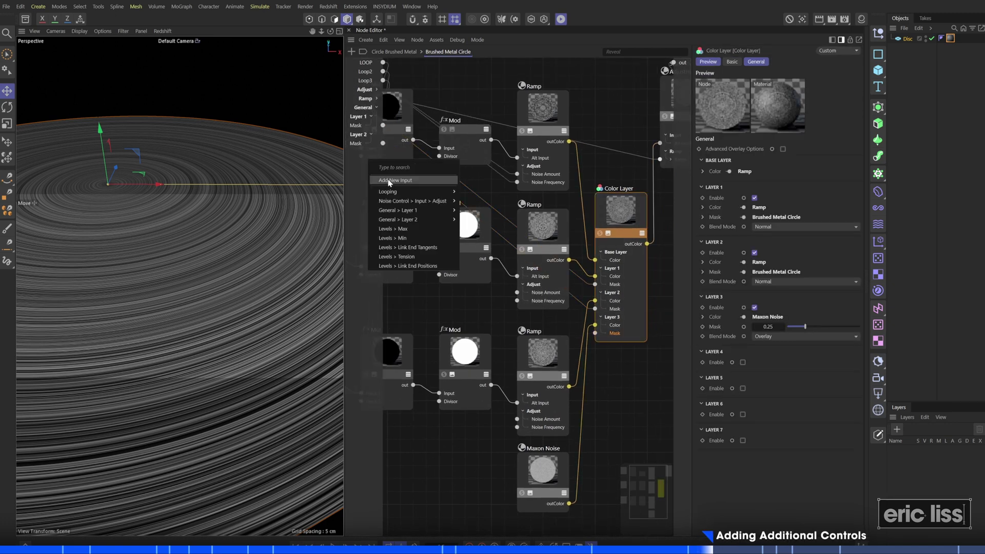
click(388, 180)
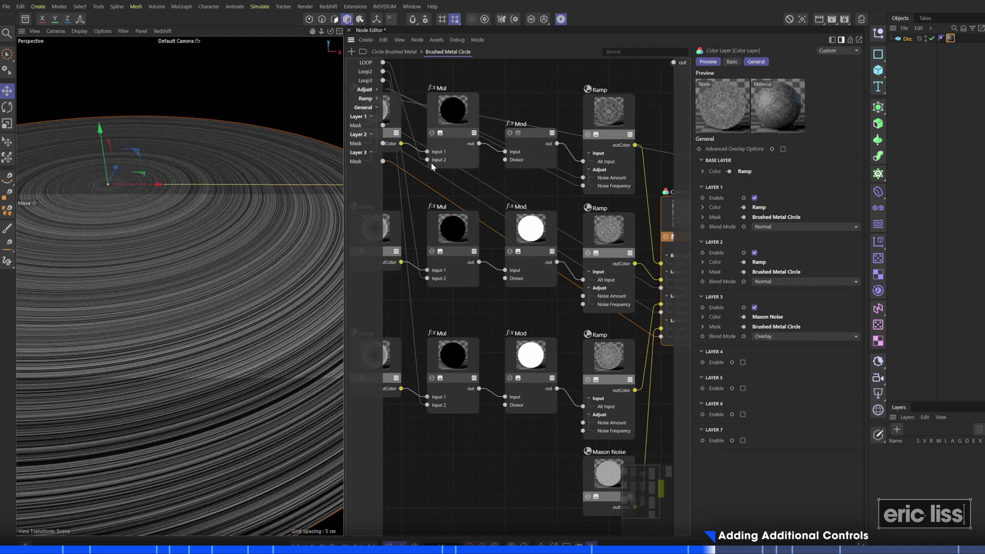
click(405, 51)
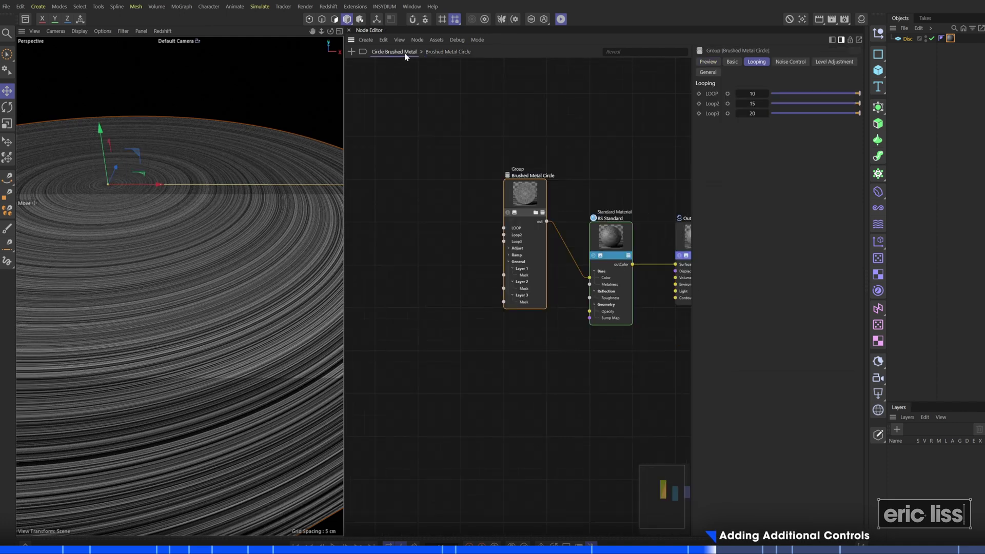
click(523, 177)
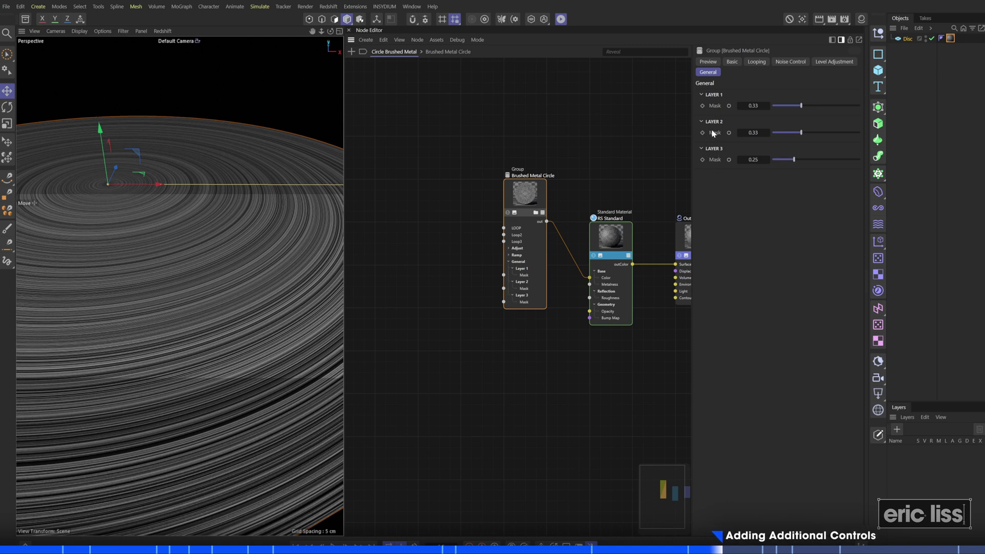
Open the group's Resource Editor and rename Layer 3's Mask input to Noise Amount.
double_click(525, 195)
right_click(370, 184)
click(397, 255)
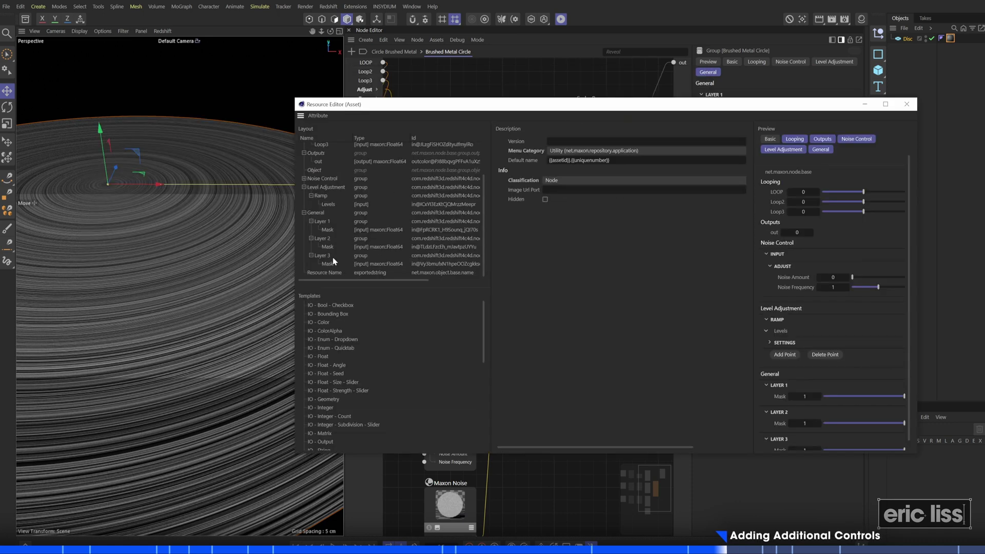
click(331, 263)
click(550, 162)
text(Noise)
text(Amount)
key(Return)
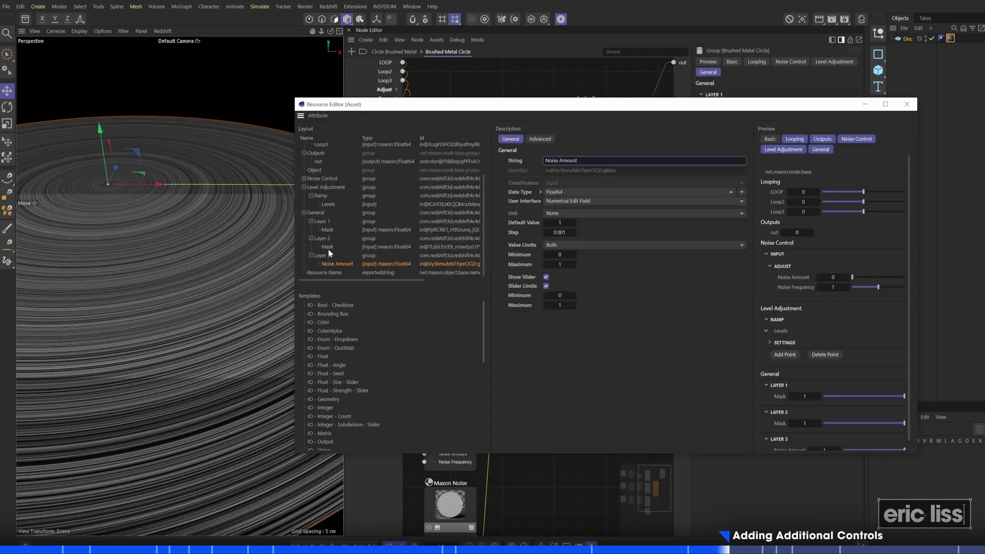
Rename Layer 1's Mask input to Layer 2 and Layer 2's Mask input to Layer 3, and close the Resource Editor.
click(340, 229)
drag(559, 161, 507, 160)
text(Layer 2)
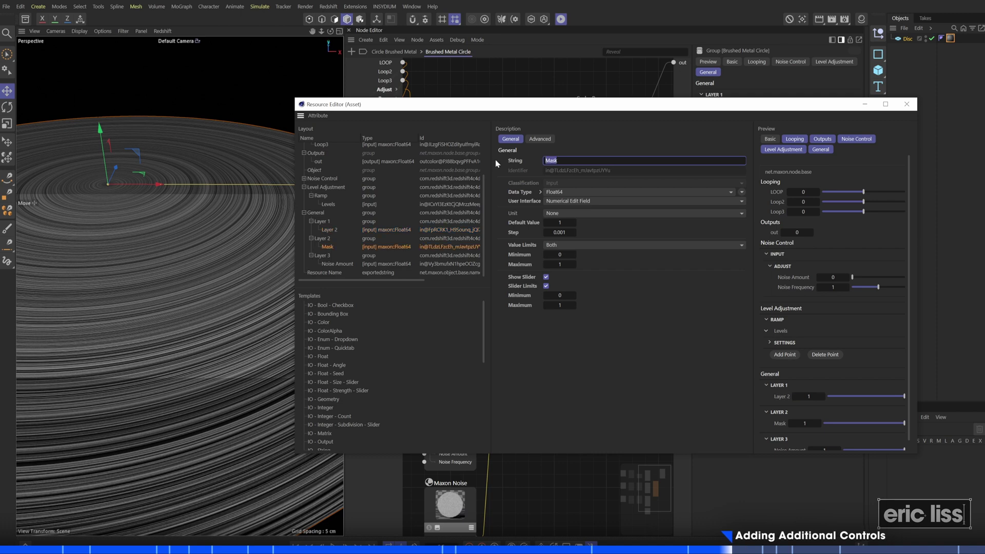
text(L)
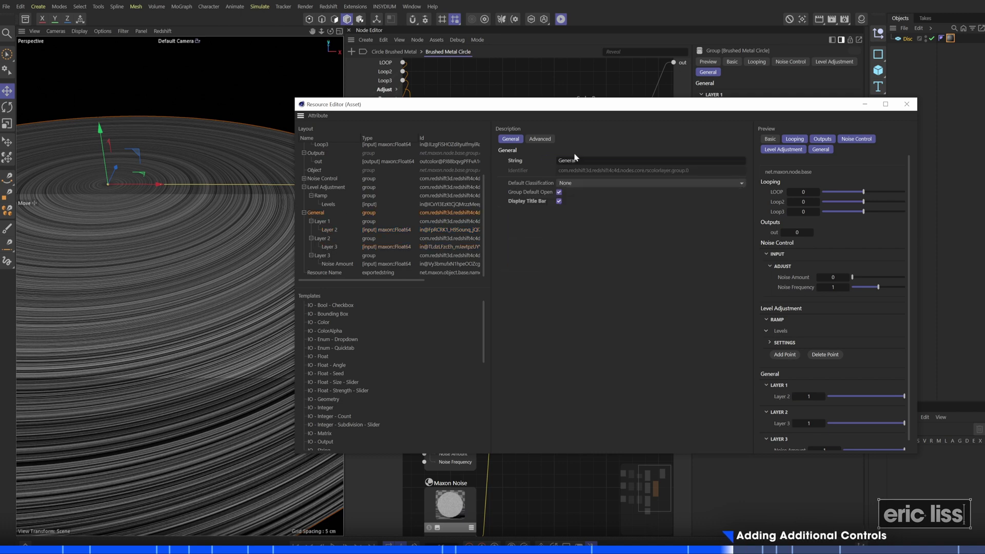
click(574, 160)
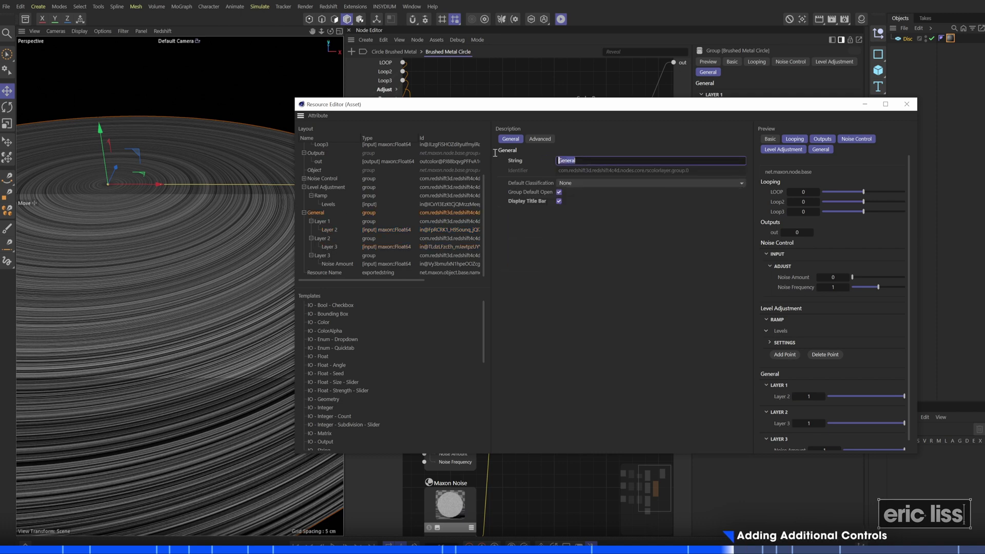
click(906, 104)
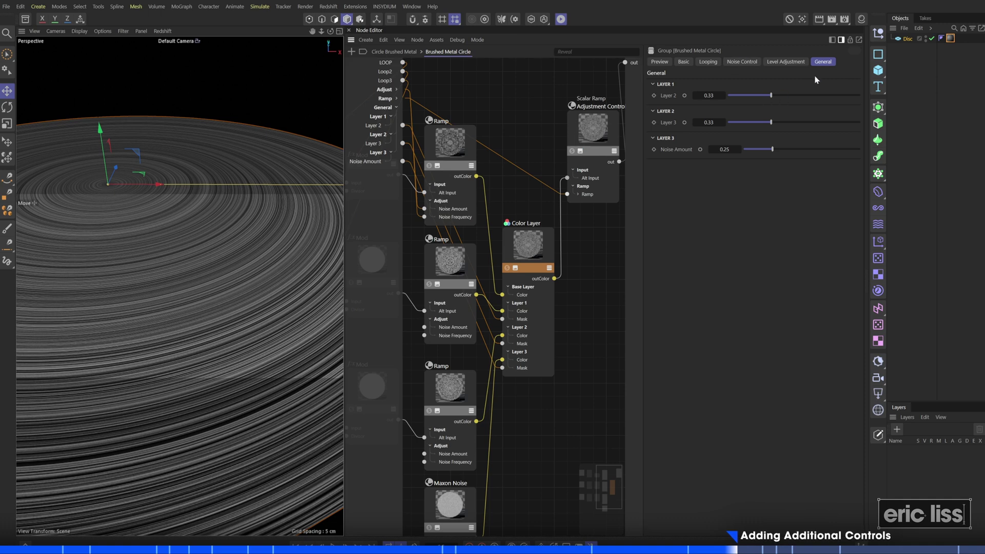
Reopen the Resource Editor and rename the General group to NoiseBlend.
right_click(393, 207)
click(411, 273)
scroll(126, 187, down, 3)
click(122, 181)
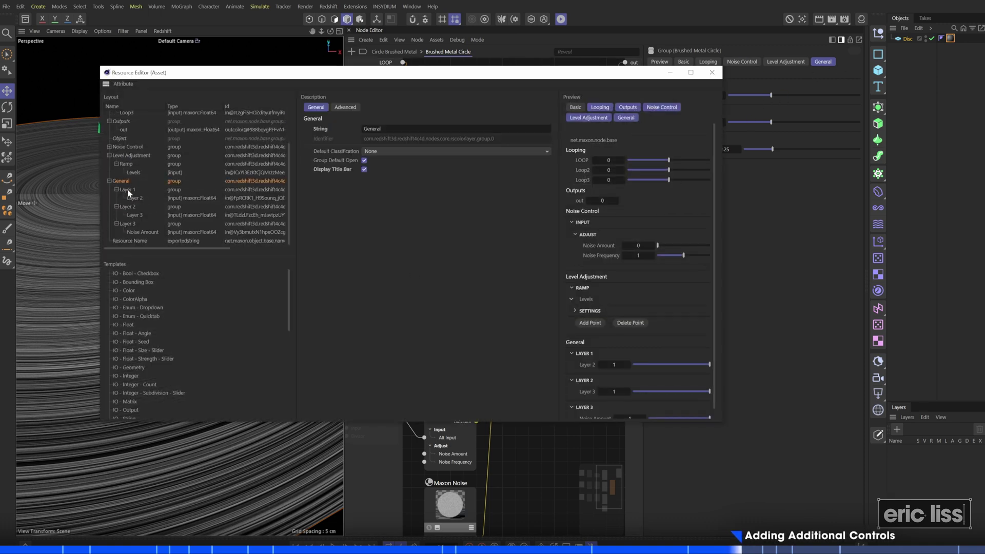
scroll(118, 191, up, 1)
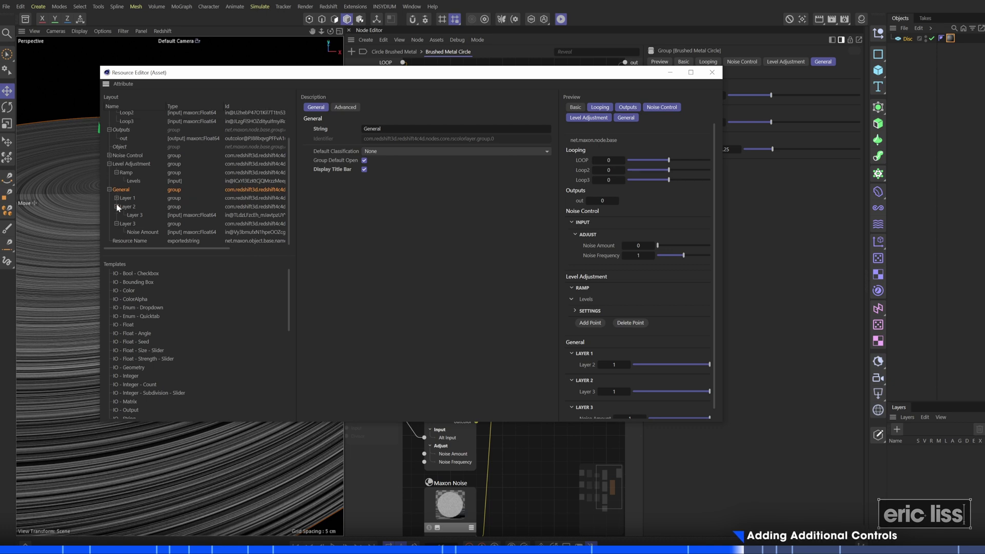
click(116, 206)
click(117, 224)
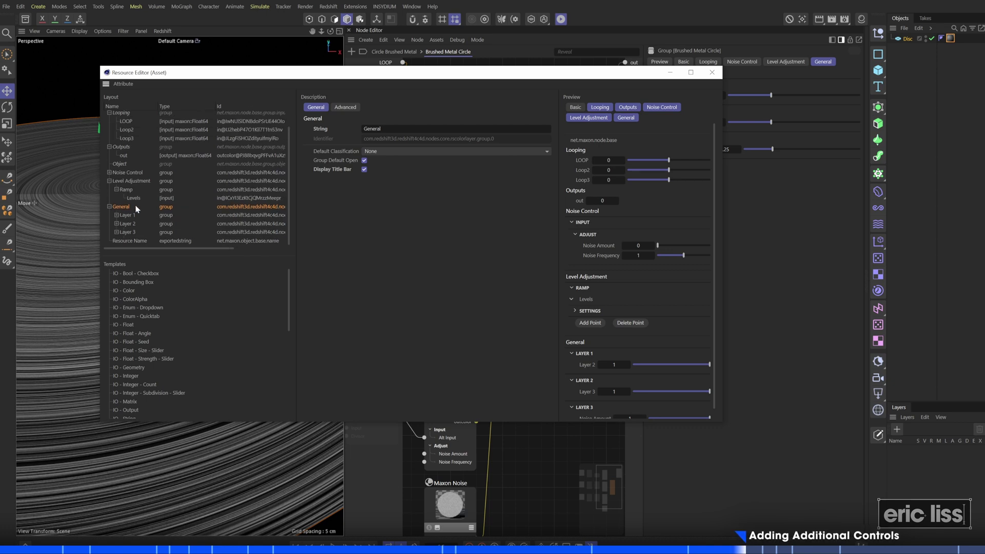
drag(435, 126, 329, 123)
text(NoiseBlend)
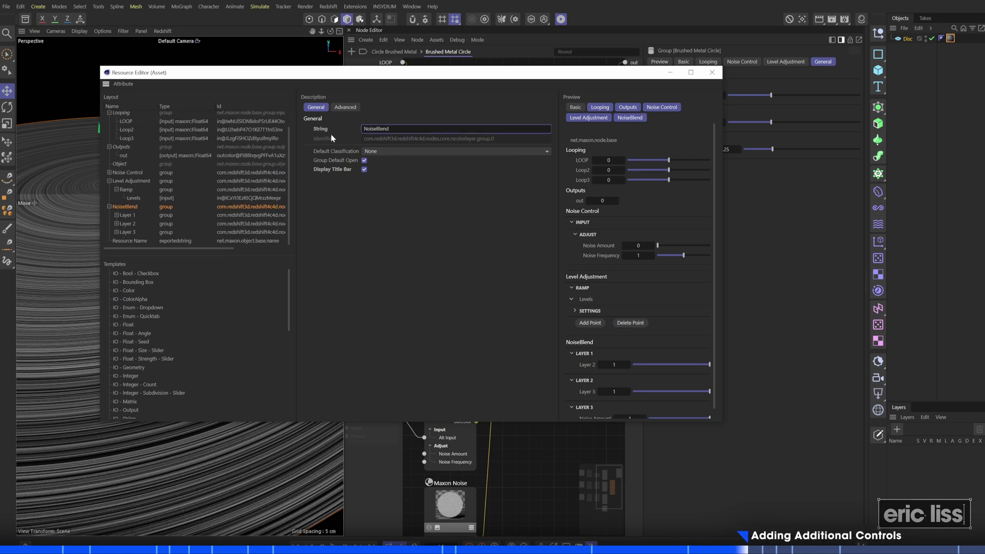
click(712, 73)
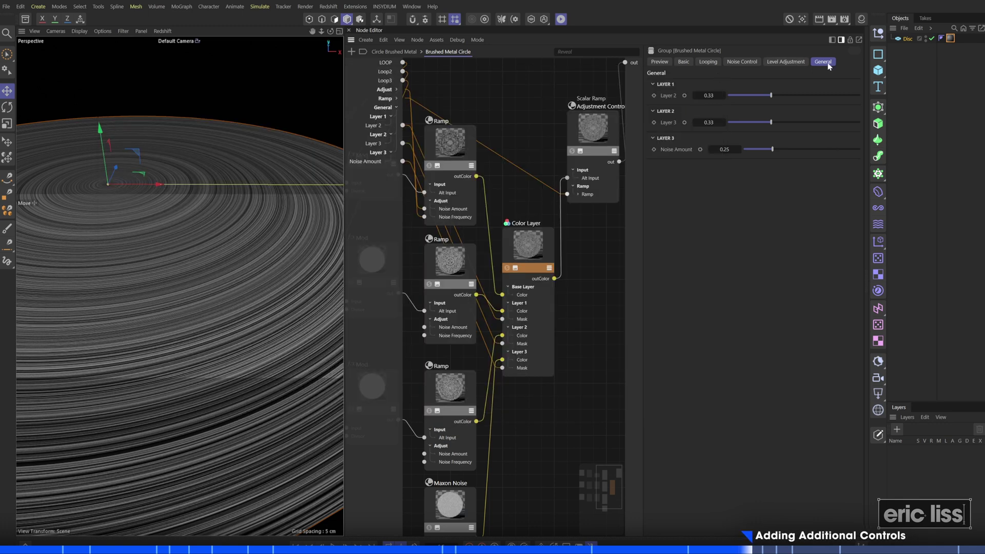
Review the group's Noise Control settings and look up the Convert To Asset command at the material's top level.
scroll(534, 221, down, 4)
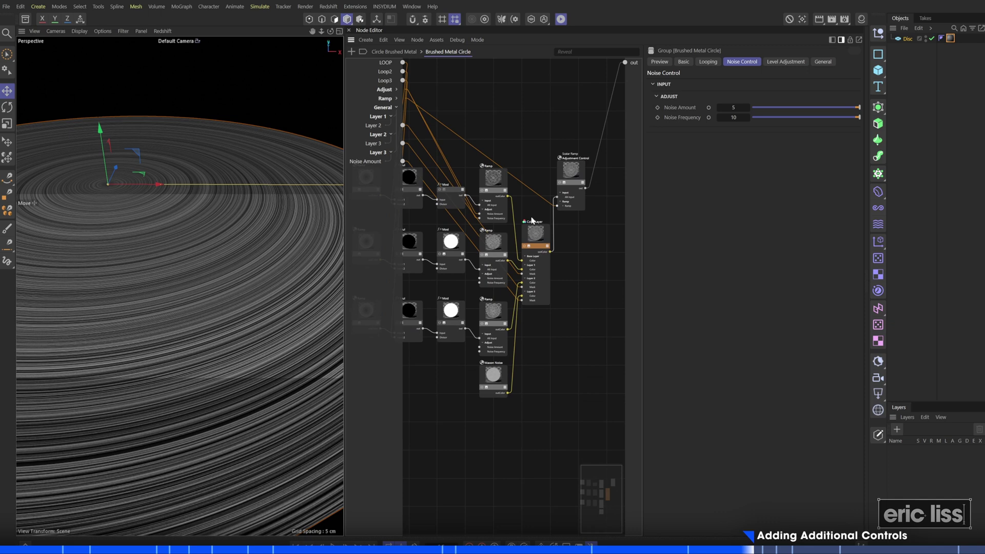
middle_drag(532, 220, 594, 204)
click(394, 51)
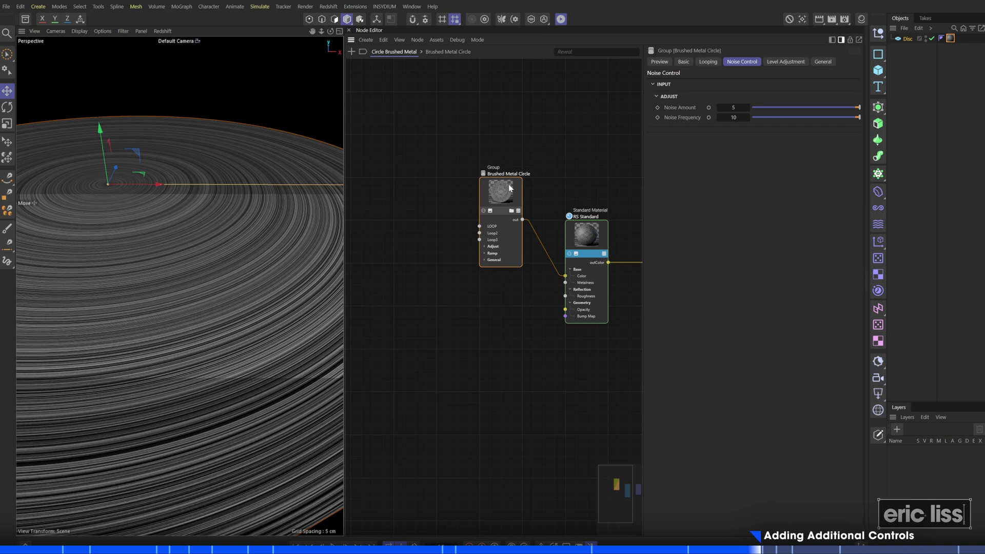
click(436, 41)
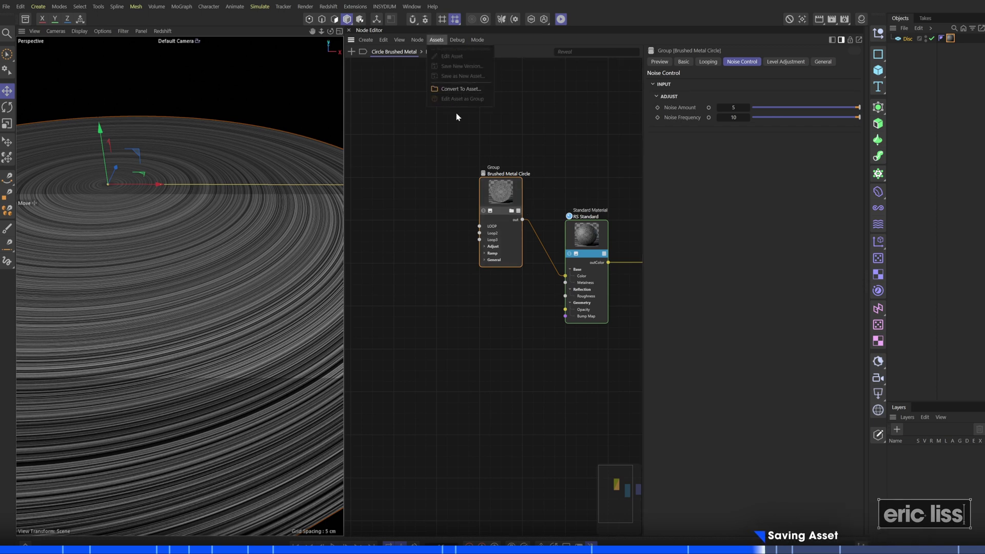
click(447, 193)
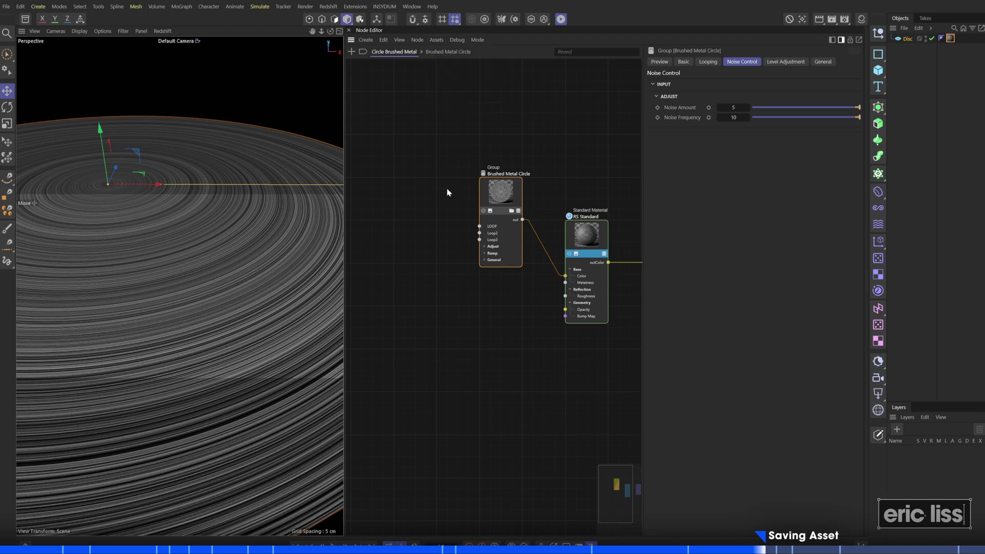
Add the Circle Brushed Gradient asset below the Brushed Metal Circle group and convert it back to an editable group.
double_click(464, 99)
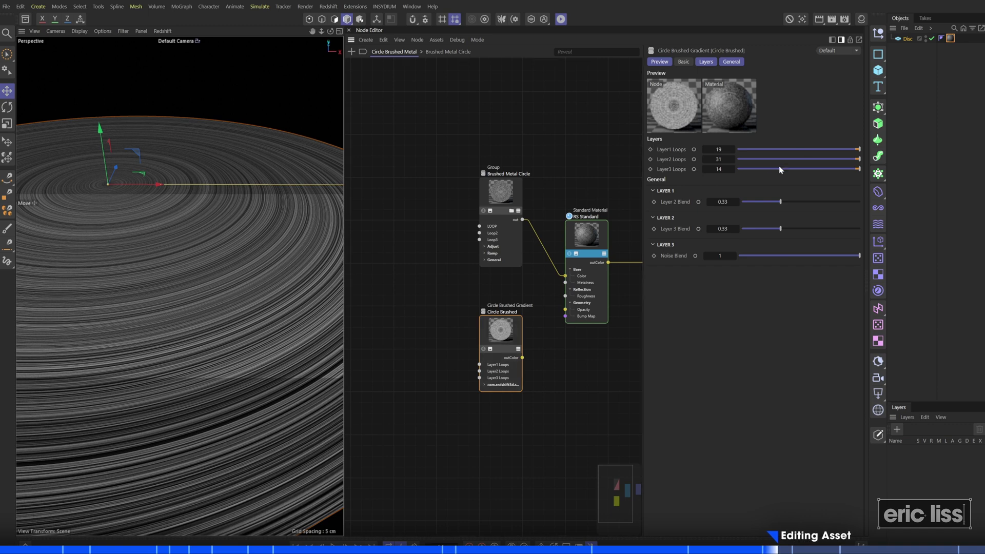
double_click(505, 331)
click(455, 334)
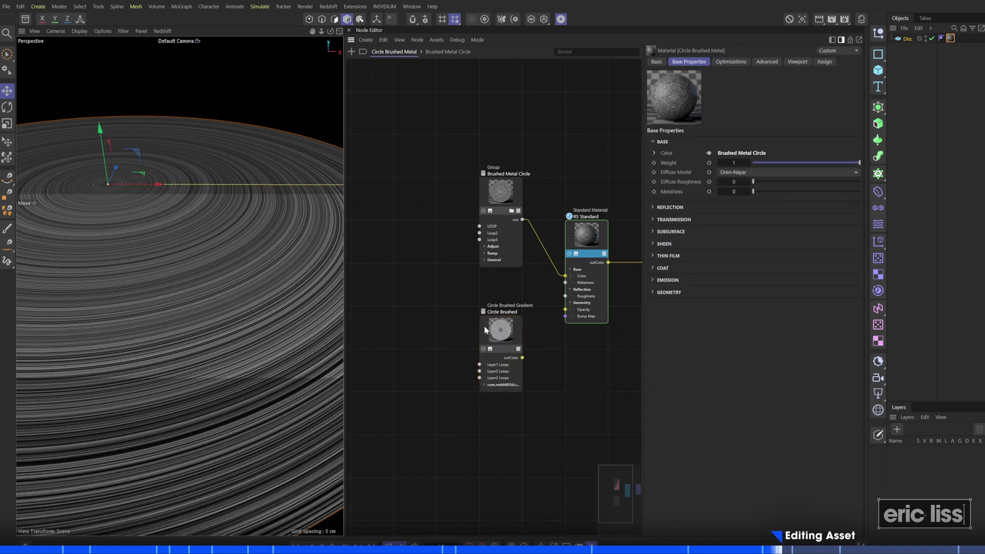
click(492, 327)
click(436, 39)
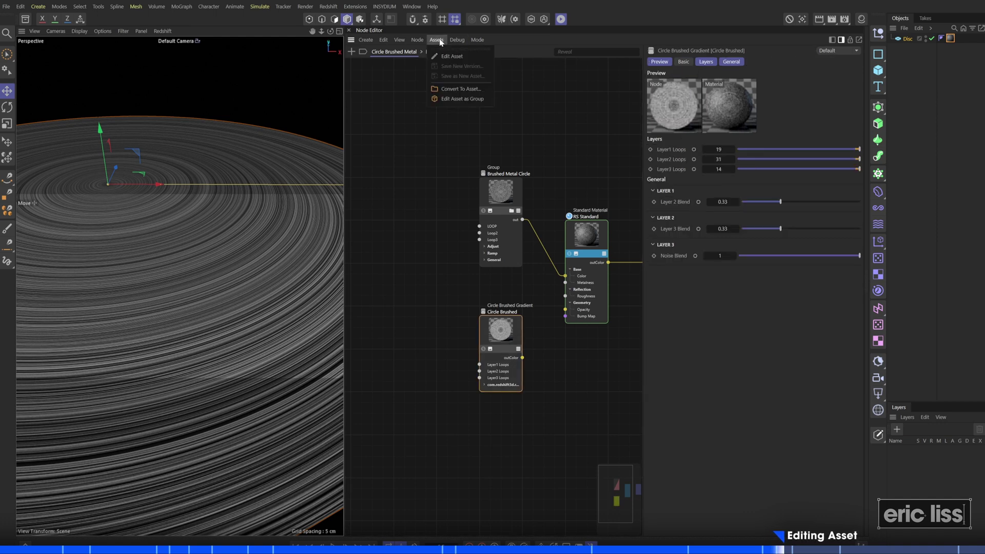
click(447, 99)
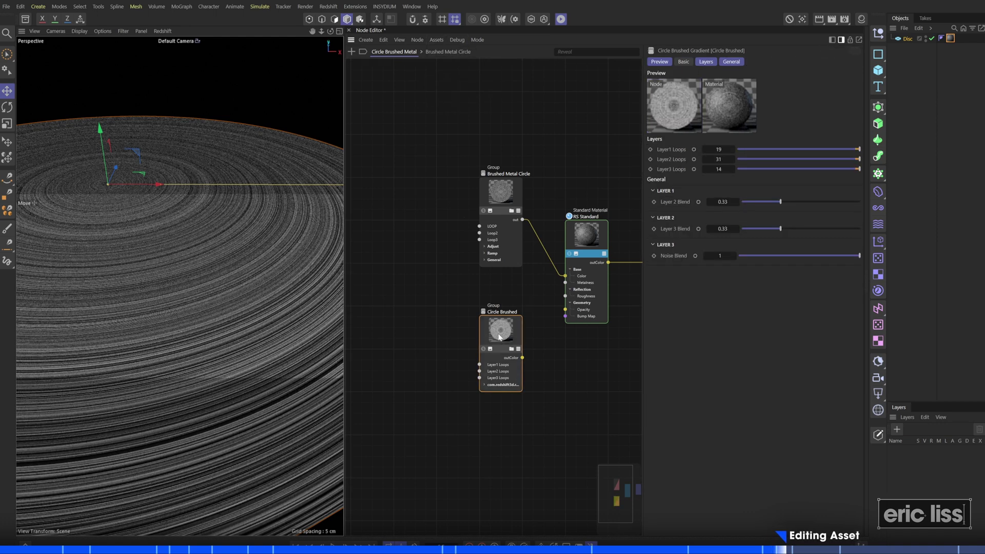
Check the asset conversion command available for the Circle Brushed group.
click(437, 40)
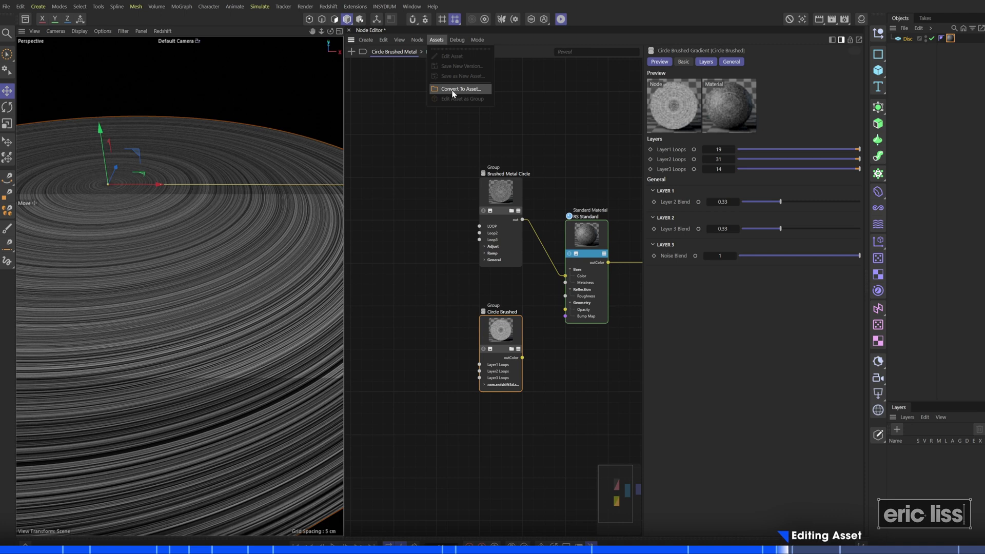
click(436, 282)
double_click(515, 337)
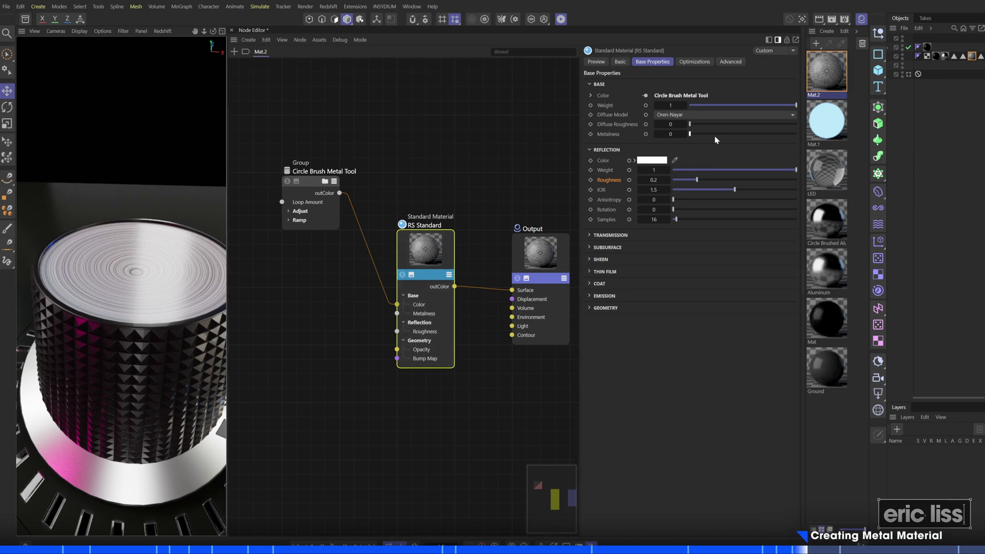
Set the RS Standard material's metalness to 1 and raise the color group's ramp start to about 0.4.
drag(716, 135, 800, 134)
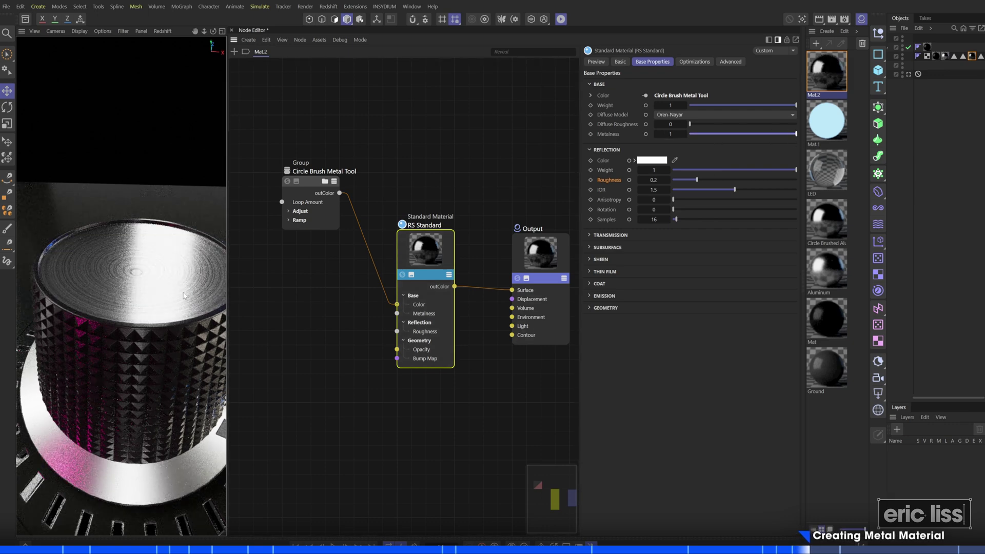
scroll(184, 303, up, 3)
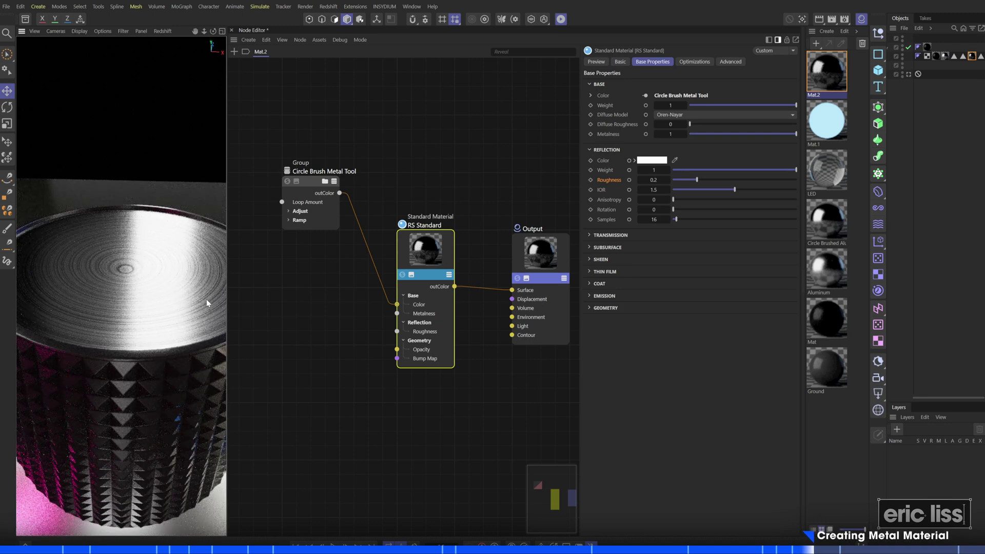
click(310, 185)
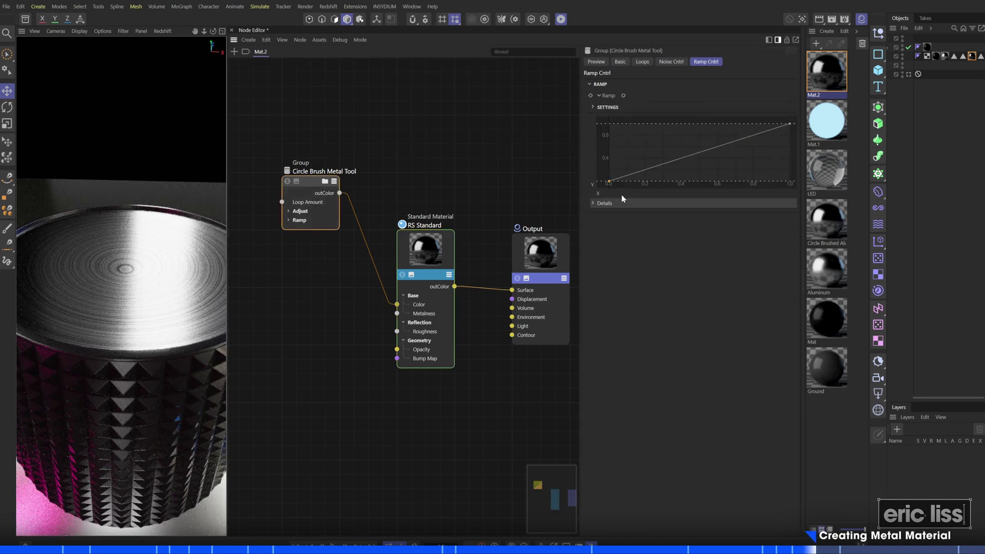
drag(608, 184, 609, 157)
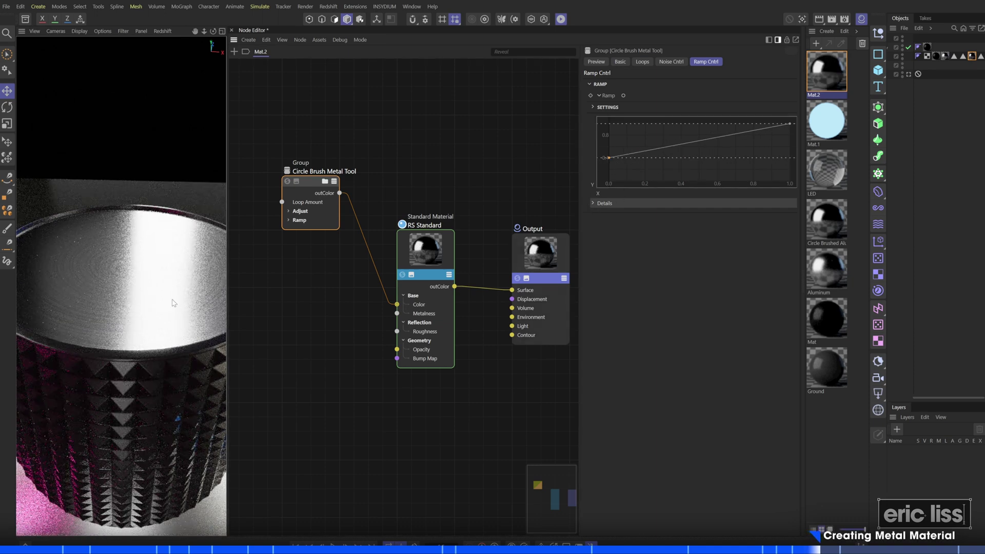
Set the RS Standard material's reflection anisotropy to 0.5.
click(428, 258)
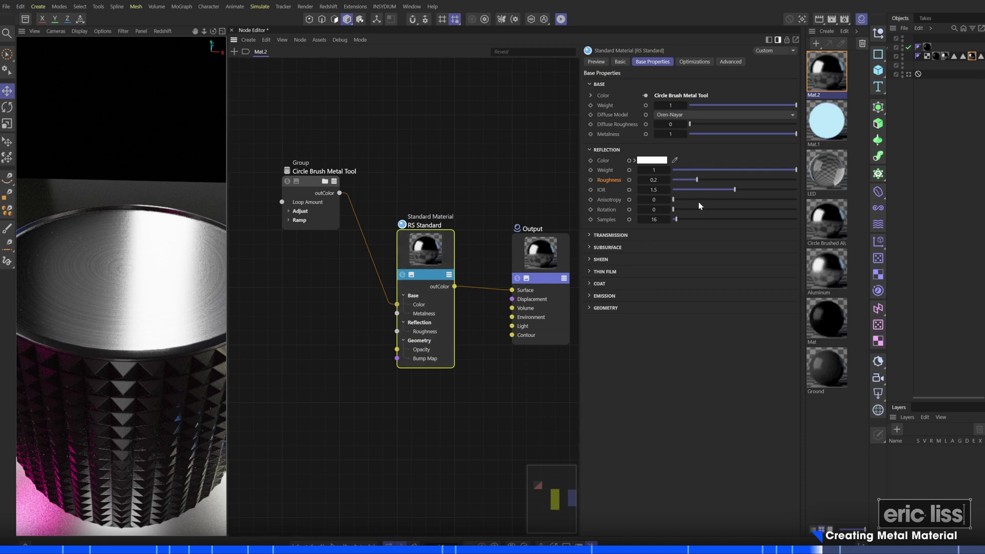
click(733, 199)
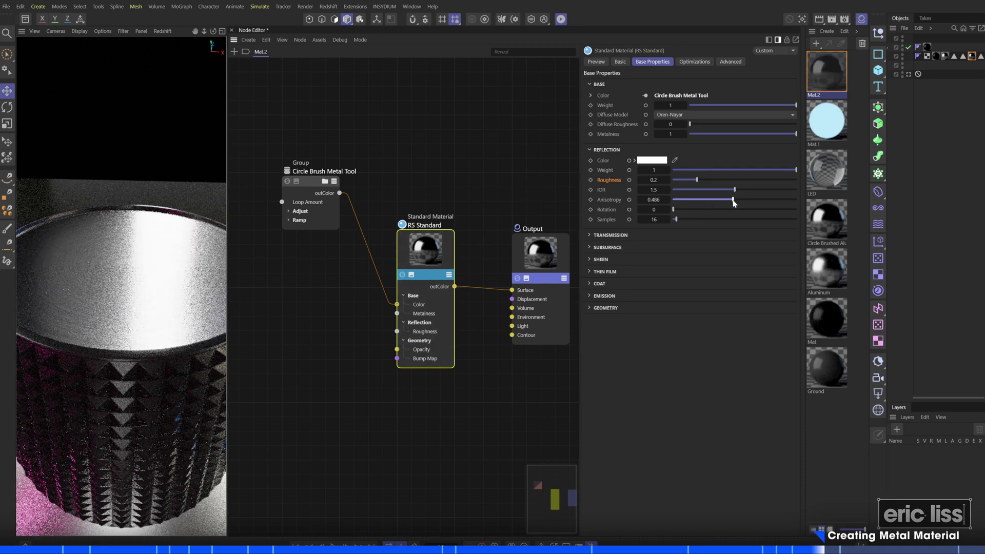
double_click(652, 200)
text(0.5)
key(Return)
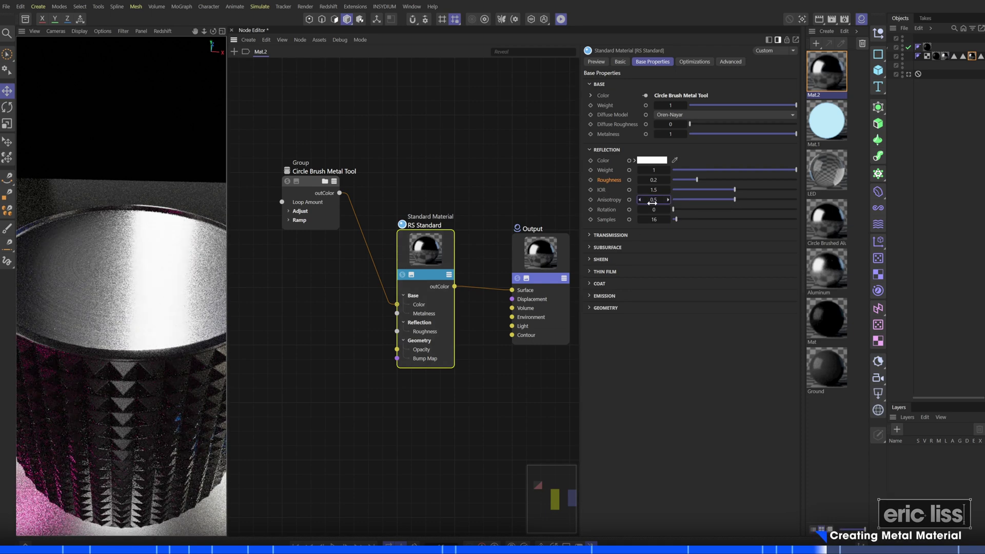
Duplicate the Circle Brush Metal Tool group, connect the copy through a new Bump Map node to the material's bump input, and start its ramp at 0.
click(315, 186)
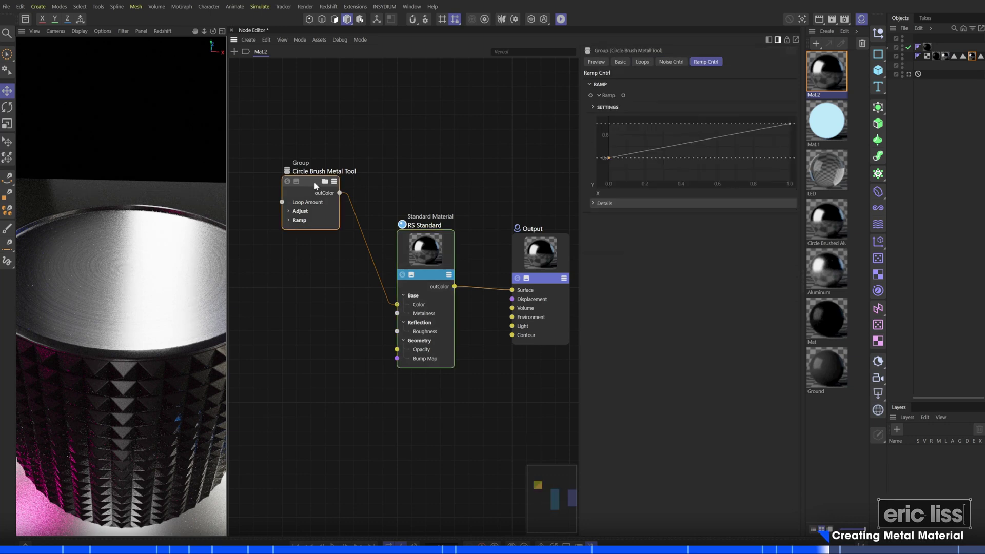
mouse_move(314, 183)
ctrl+mouse_down()
mouse_move(308, 281)
mouse_move(256, 297)
ctrl+mouse_up()
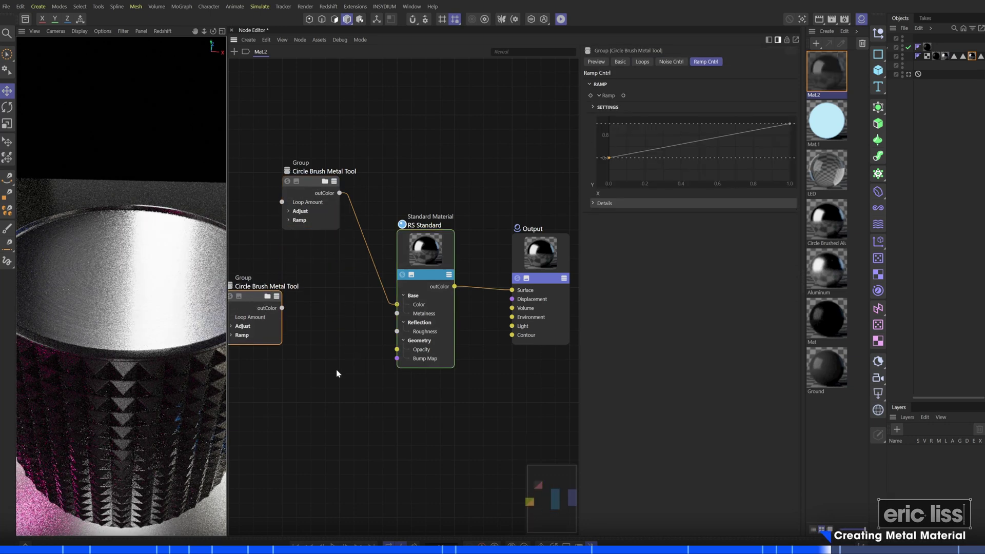
click(337, 373)
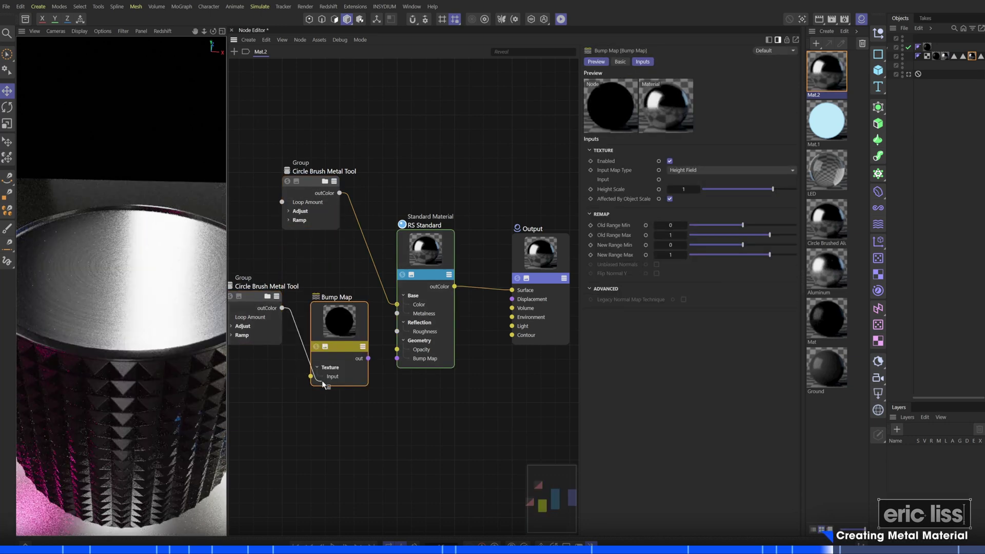
drag(321, 380, 311, 376)
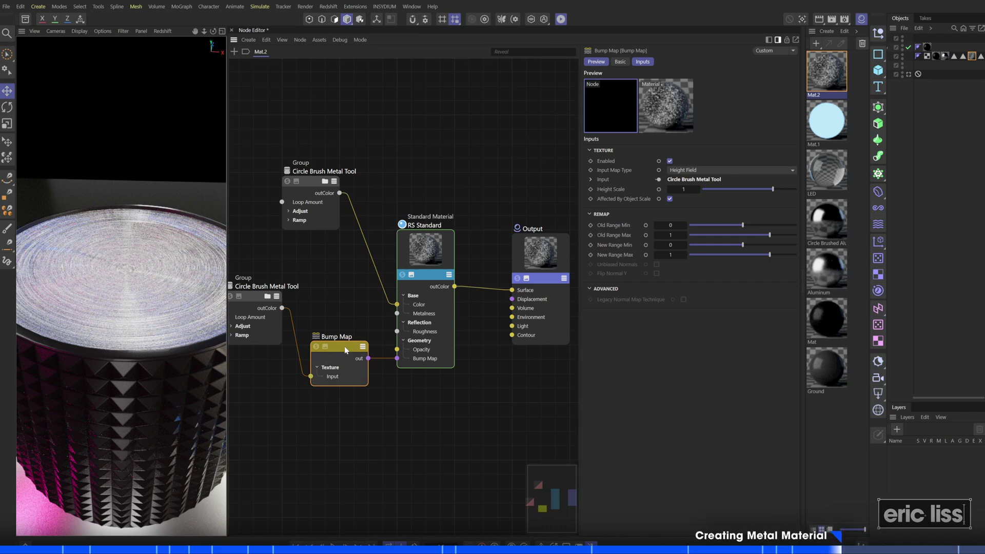
click(256, 297)
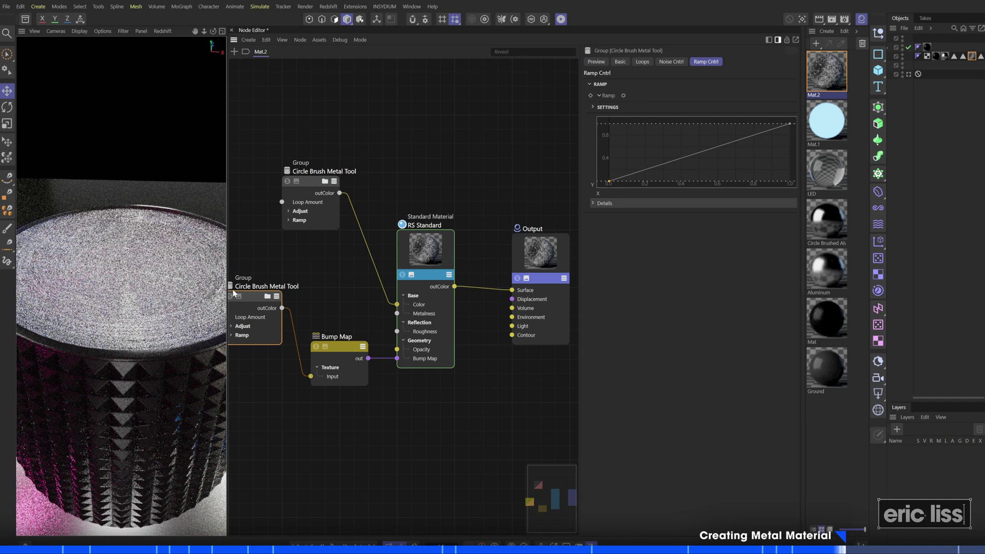
Try Bump Map height scales of 0.125, 0.005 and 0.01, settle on 0.02, and inspect the knob's top up close.
click(342, 347)
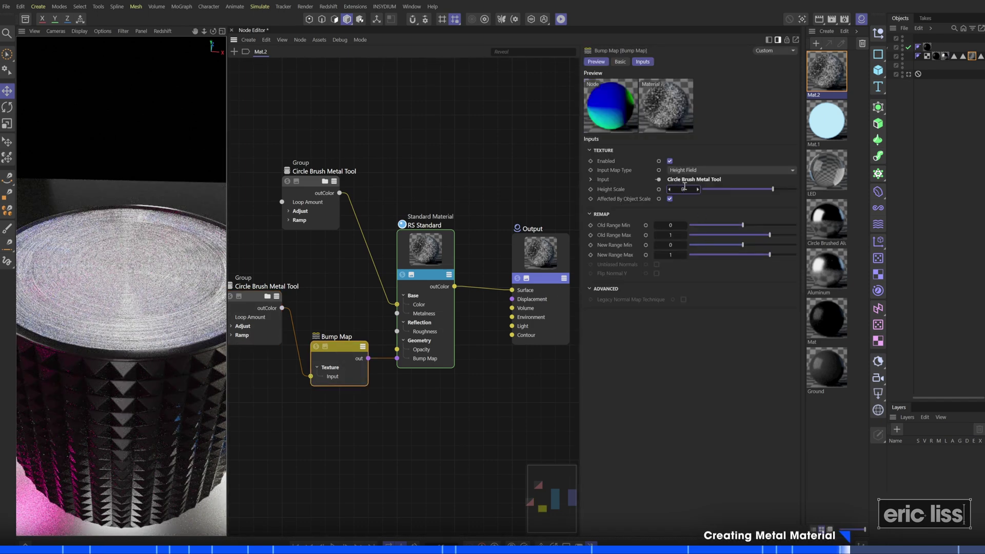
text(125)
key(Return)
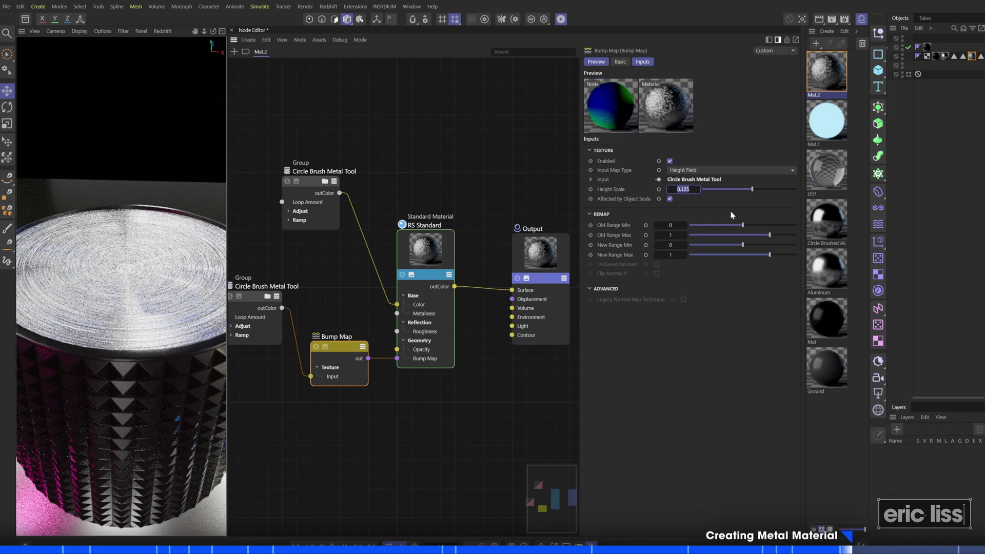
key(BackSpace)
text(.005)
key(Return)
double_click(684, 189)
text(0.01)
key(Return)
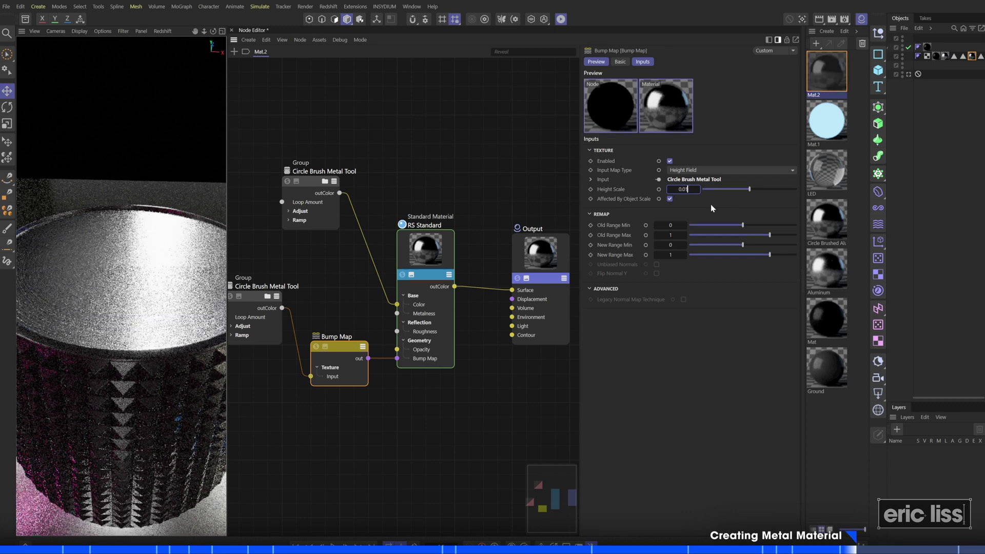
key(BackSpace)
text(2)
key(Return)
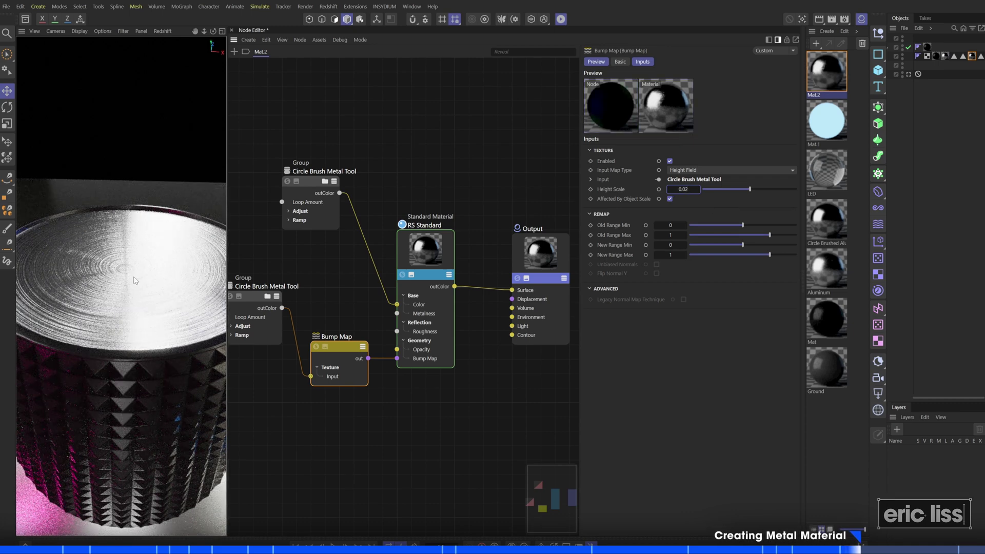
alt+right_drag(144, 275, 134, 270)
alt+drag(134, 271, 133, 269)
alt+right_drag(154, 285, 180, 285)
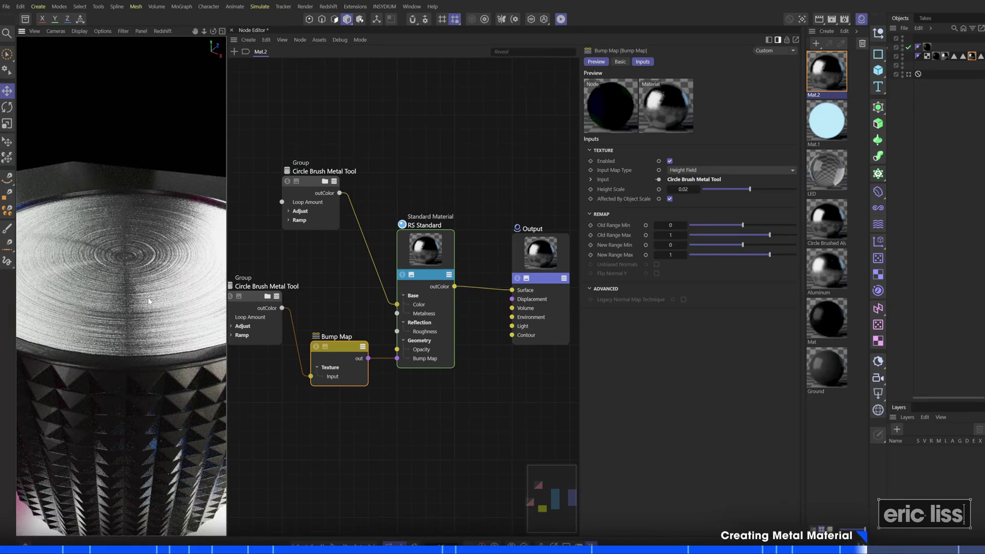
Look inside the color group, then duplicate the bump group and connect the copy to the material's Roughness input.
double_click(312, 185)
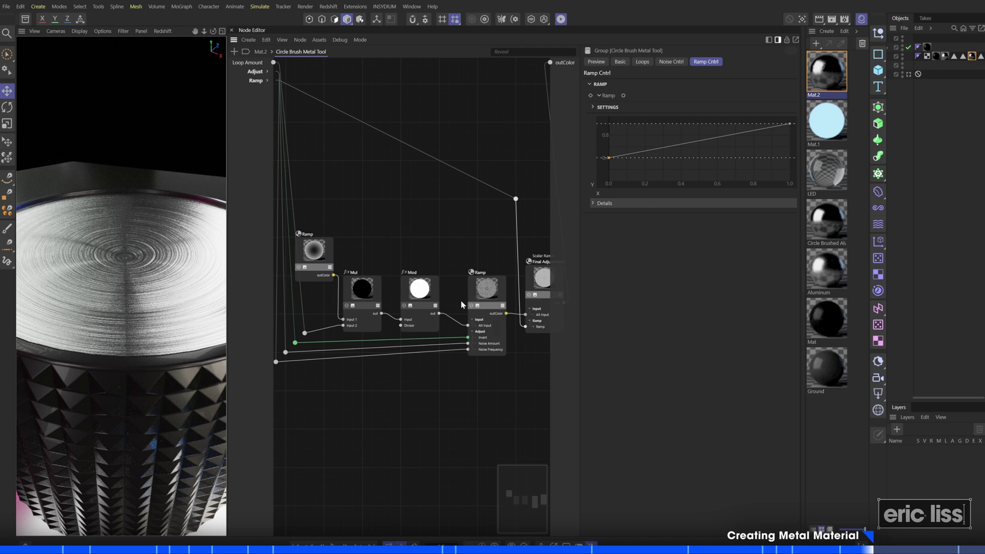
click(260, 52)
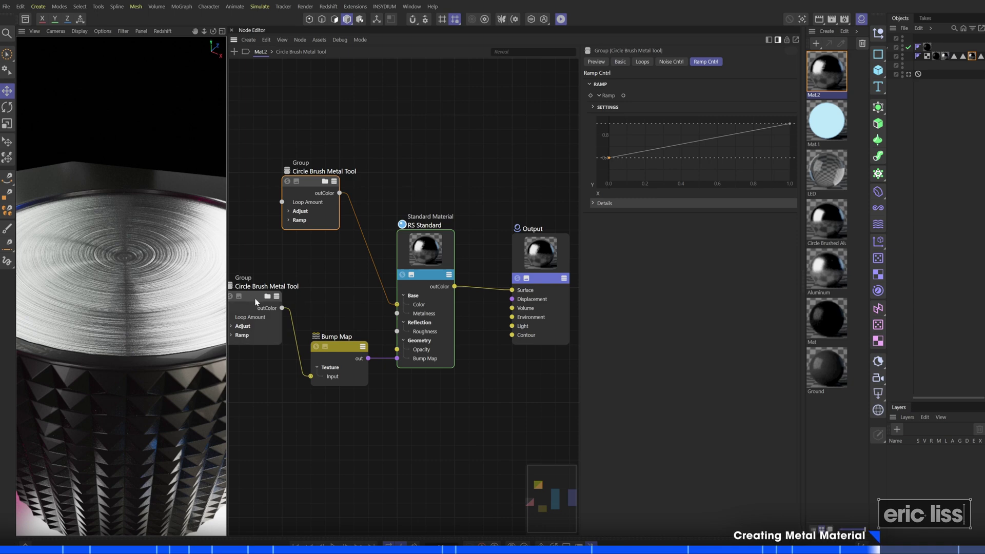
mouse_move(257, 297)
mouse_down()
mouse_move(260, 335)
mouse_move(278, 259)
mouse_move(397, 331)
mouse_move(277, 287)
mouse_up()
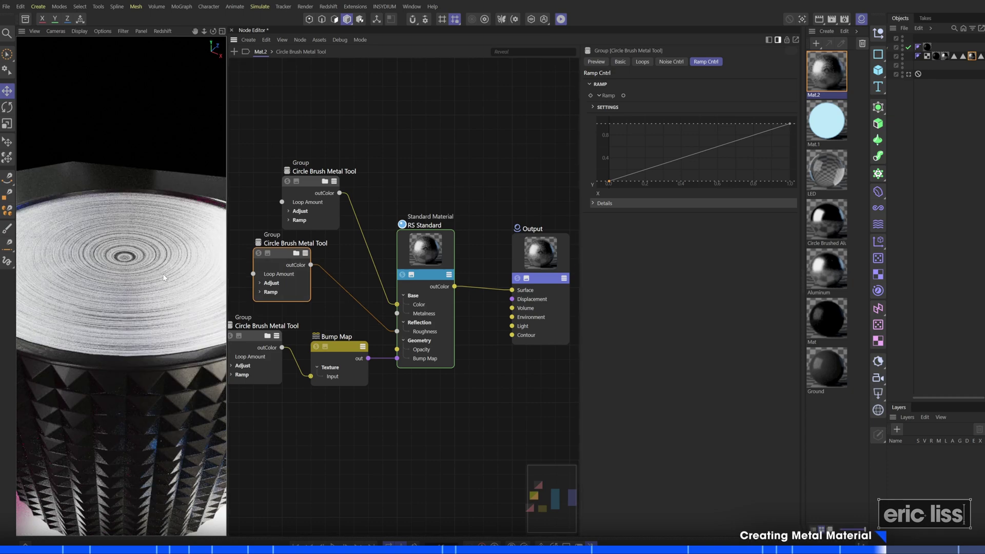
alt+drag(177, 273, 183, 284)
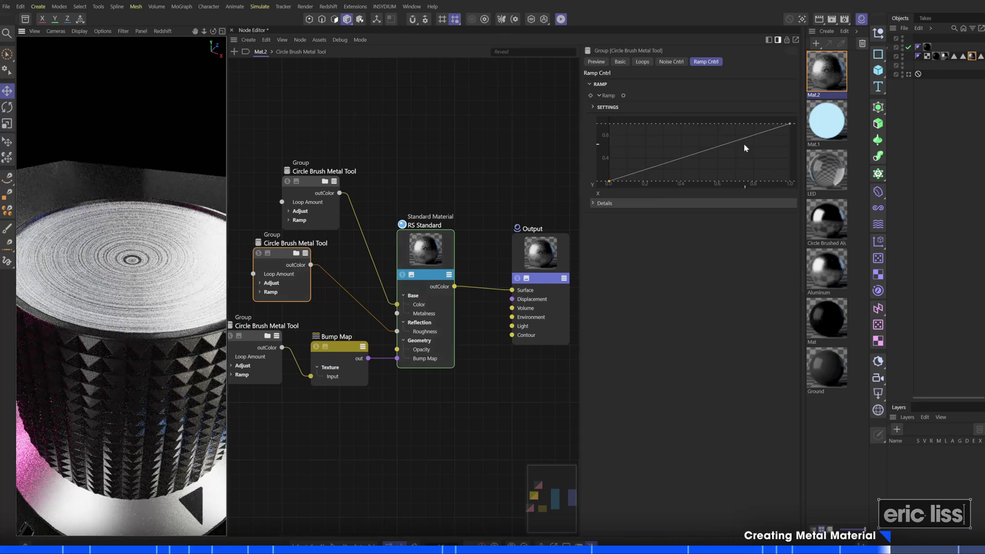
Lower the end value of the roughness group's ramp to 0.4.
drag(789, 124, 793, 157)
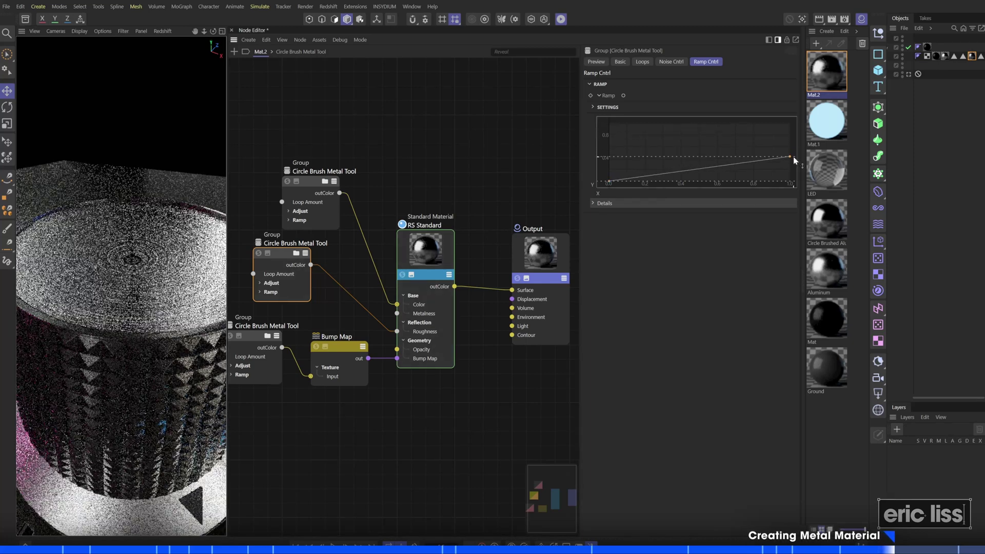
double_click(793, 156)
text(.4)
key(Return)
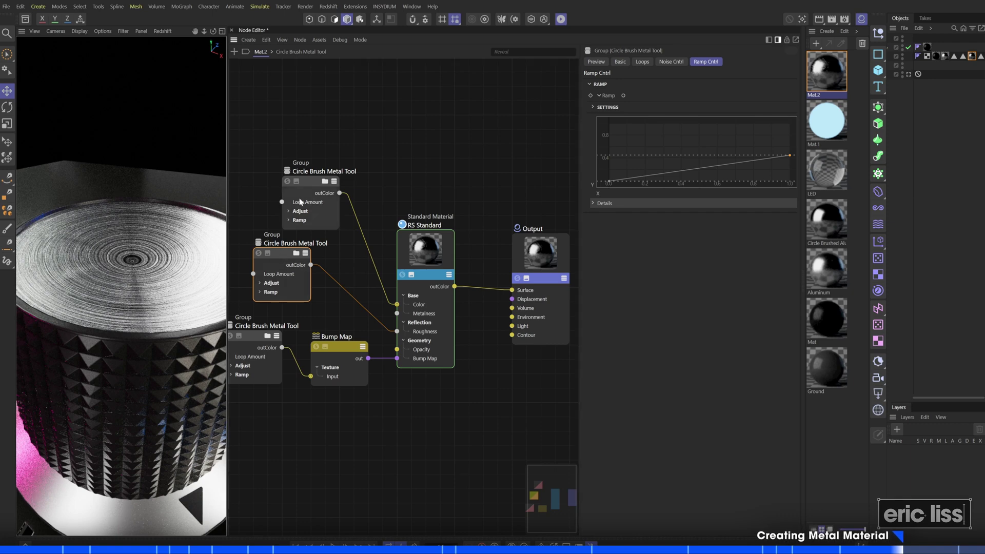
Set the roughness group's noise frequency to 12 and adjust its noise amount.
click(671, 62)
double_click(672, 116)
text(12)
key(Return)
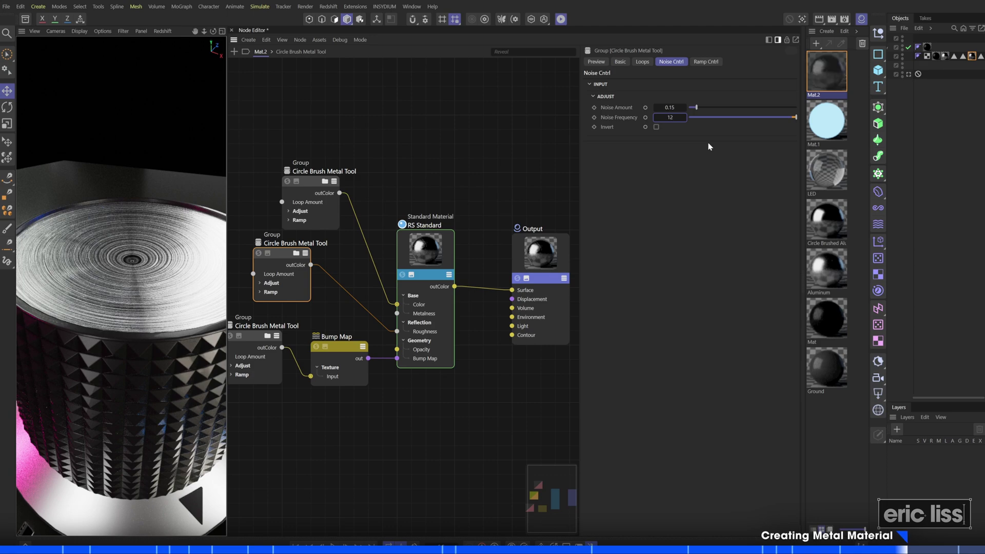
drag(684, 108, 692, 107)
Set the roughness group's loop amount to 12.
click(642, 61)
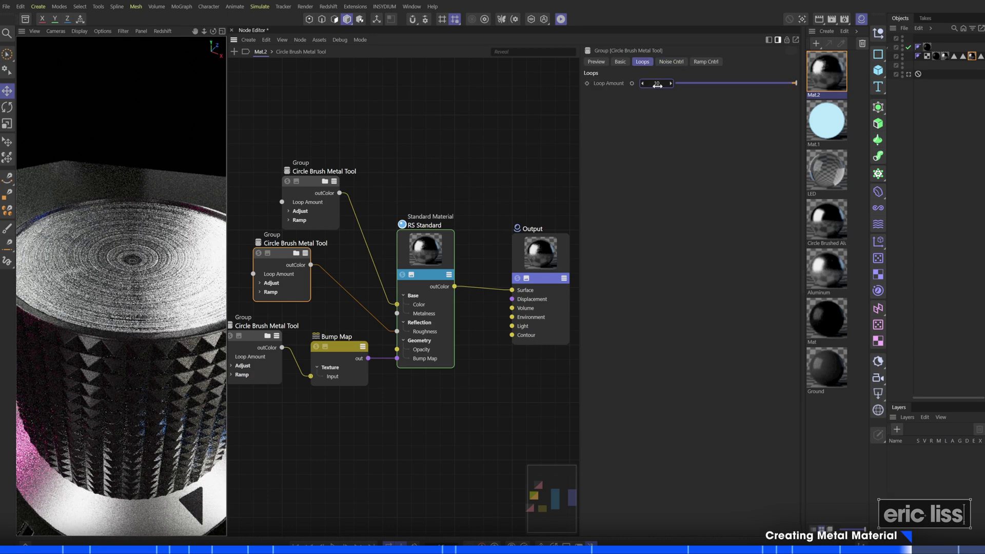
click(655, 84)
key(BackSpace)
text(2)
key(Return)
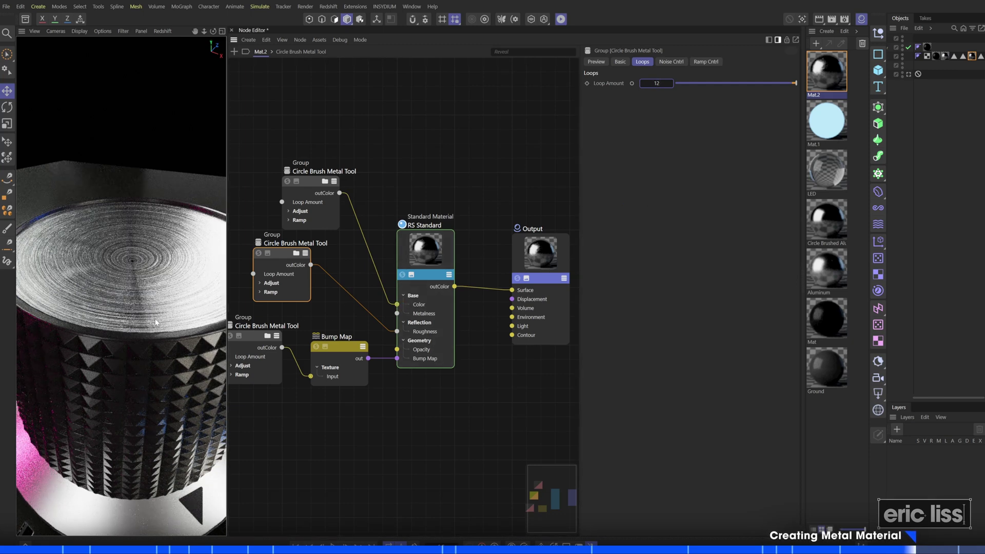
Set the loop amount of the group feeding the Bump Map to 15.
click(251, 335)
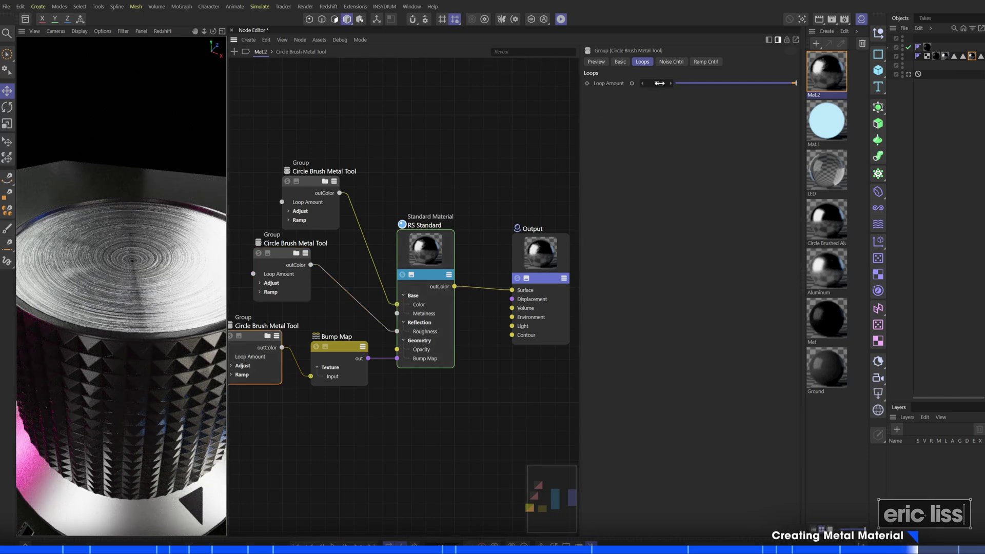
click(659, 83)
text(15)
key(Return)
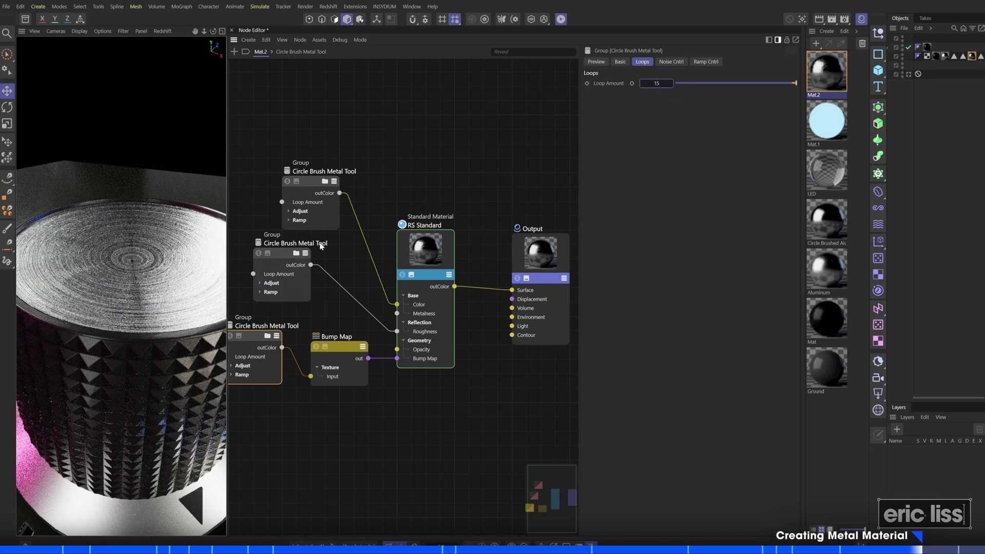
Set the bump group's noise frequency to 20.
click(670, 62)
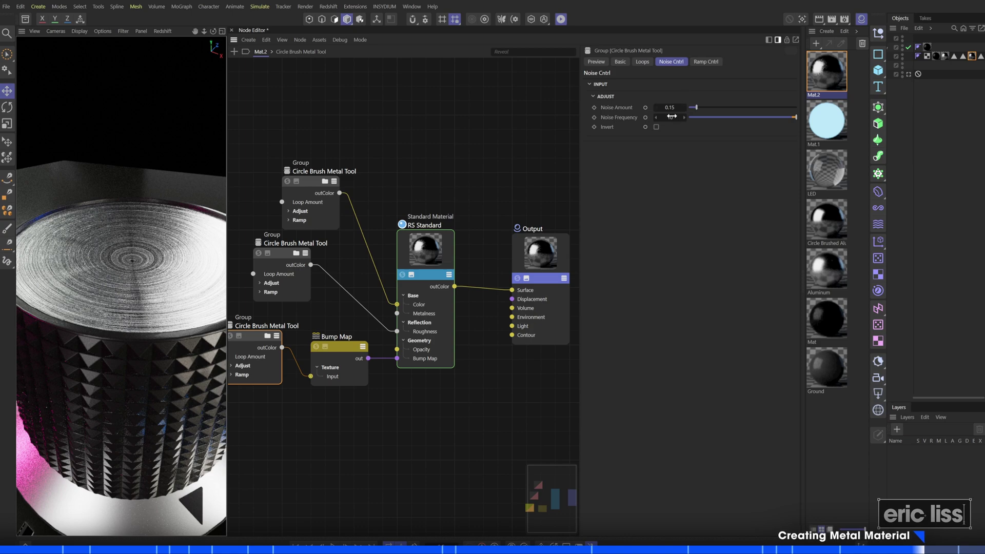
click(669, 117)
key(Up)
key(Up)
key(Up)
key(Up)
key(Up)
key(Up)
key(Up)
key(Up)
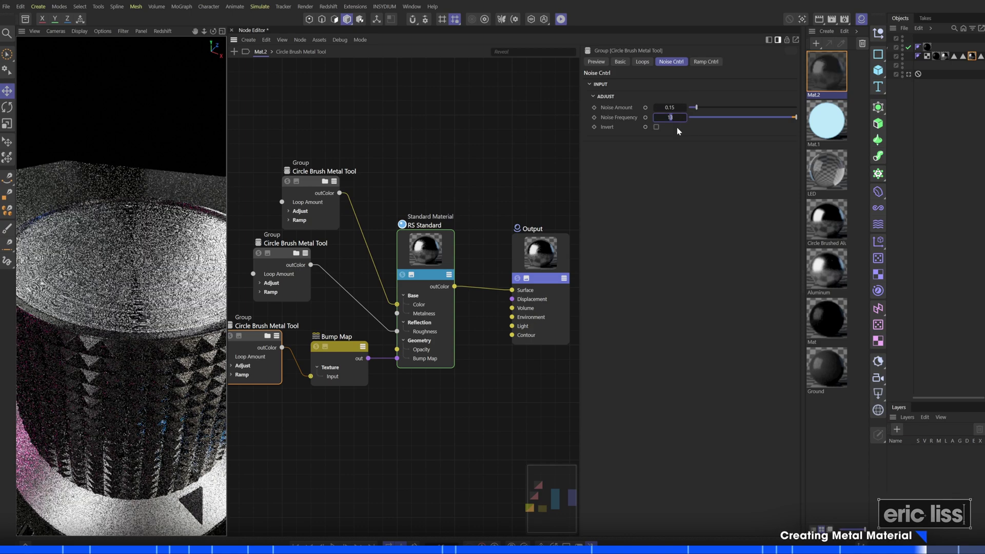
text(20)
key(Return)
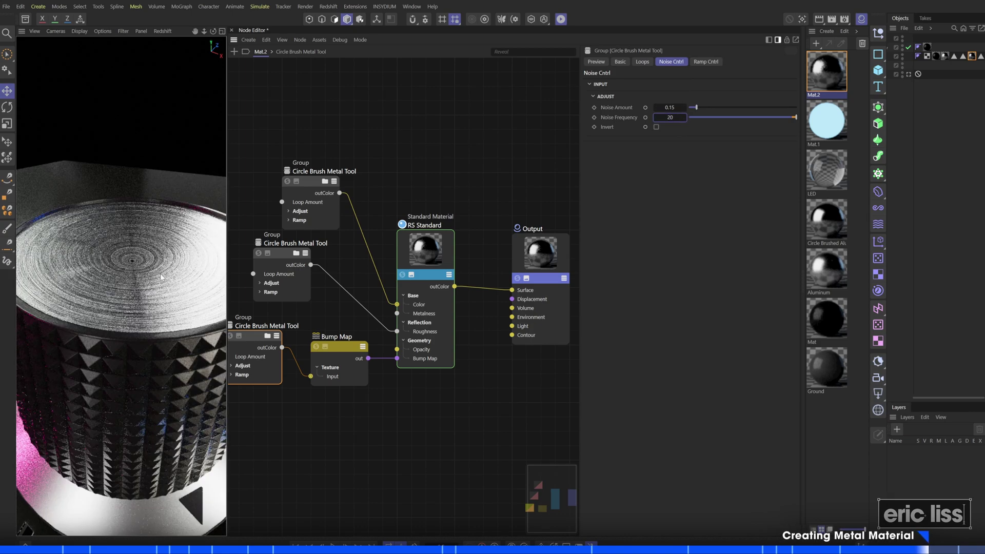
Narrow the bump group's ramp so it starts at about 0.2 and ends at about 0.75.
scroll(156, 290, down, 4)
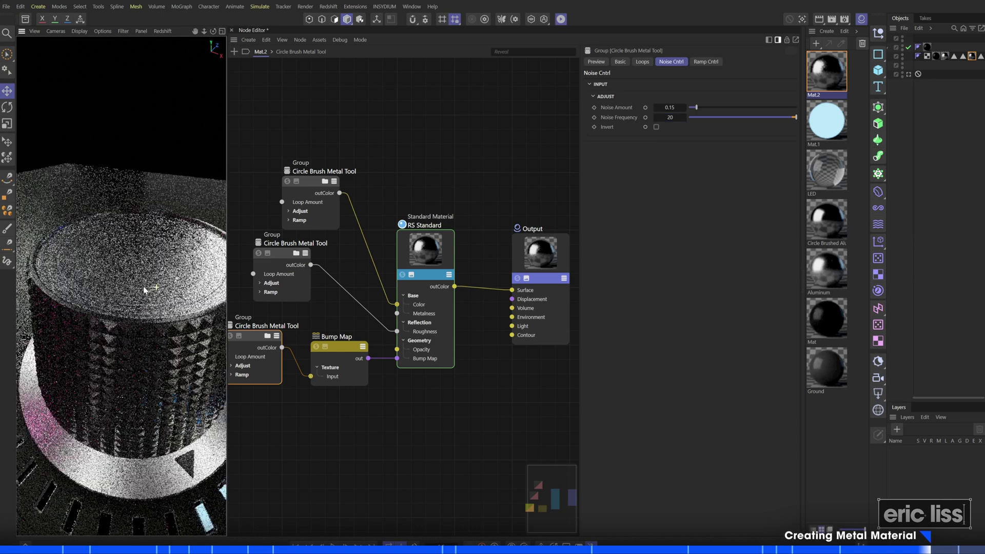
click(341, 349)
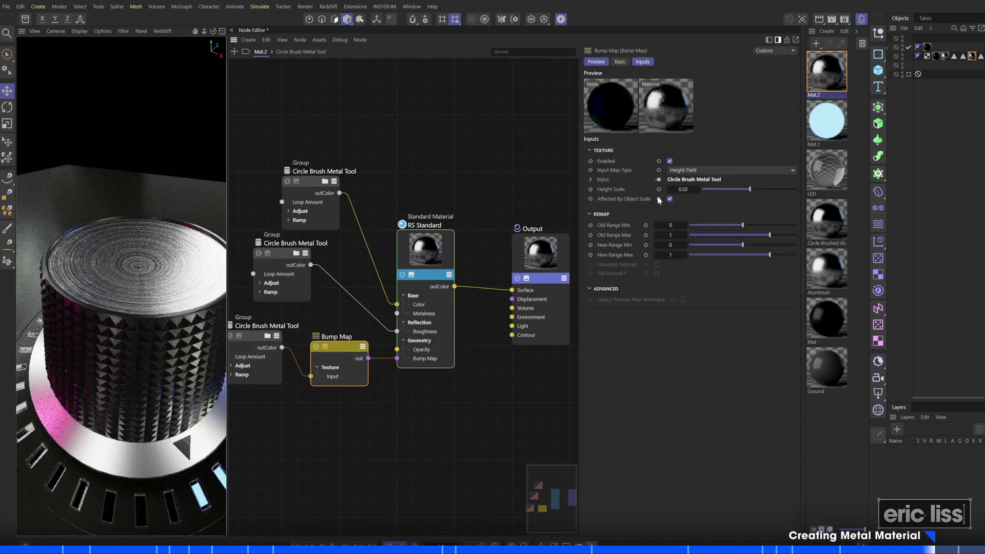
click(259, 339)
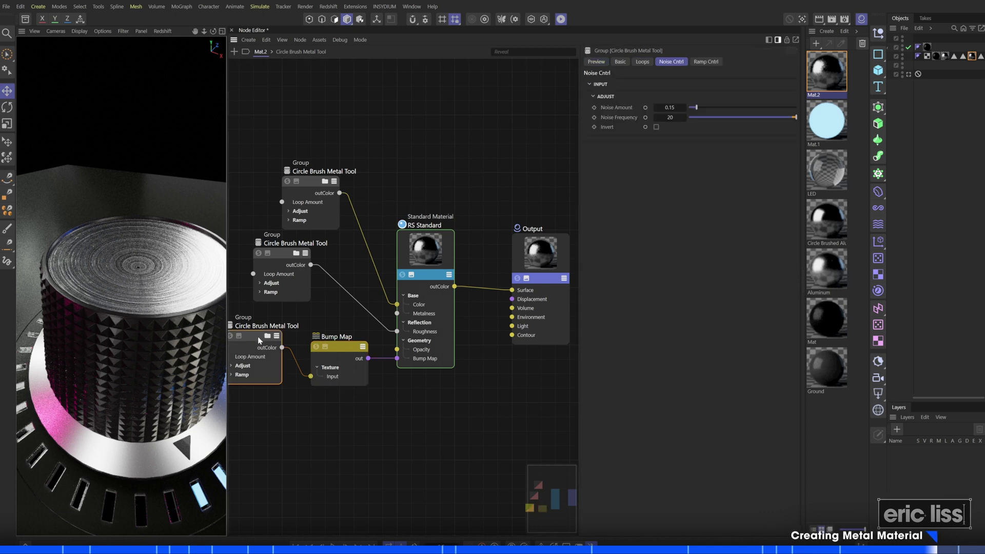
click(705, 62)
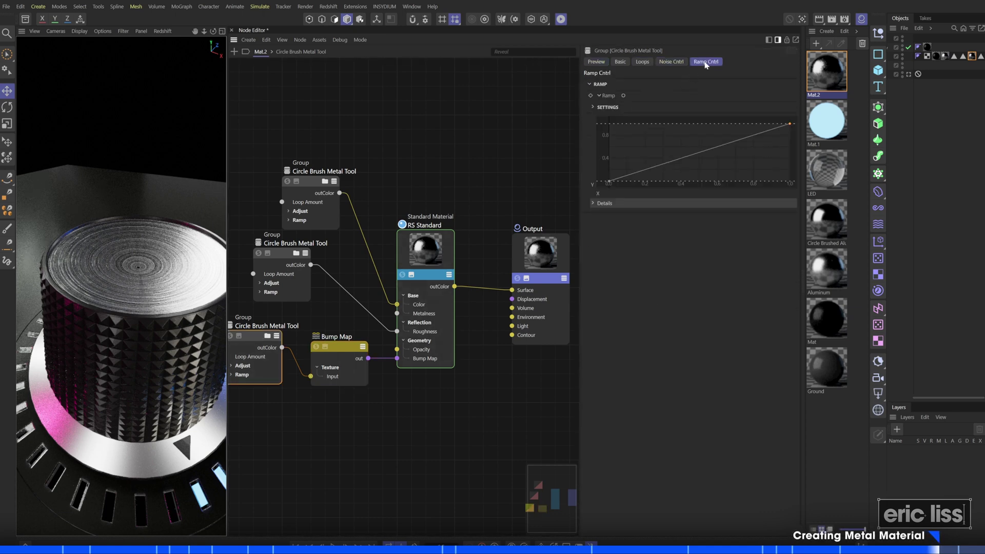
drag(791, 129, 790, 139)
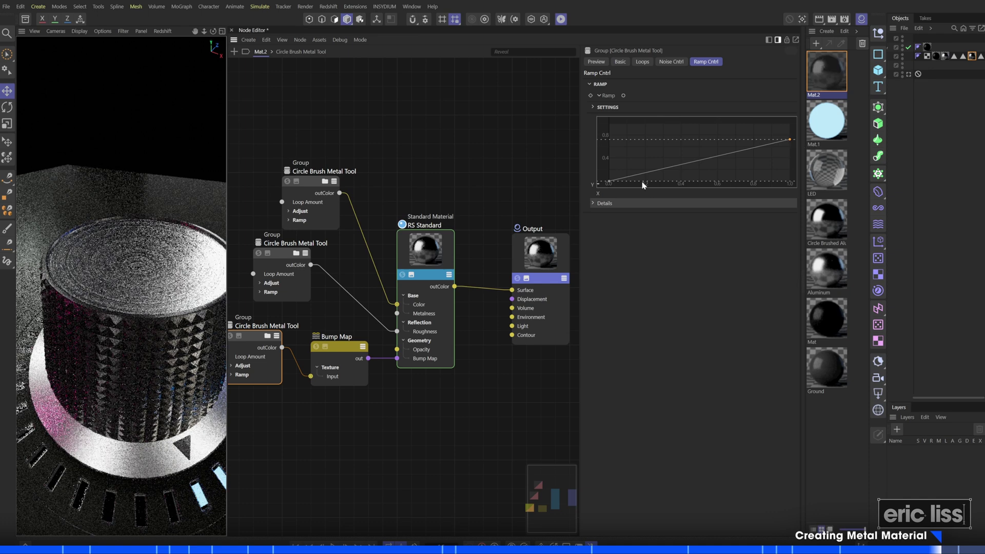
drag(611, 182, 608, 171)
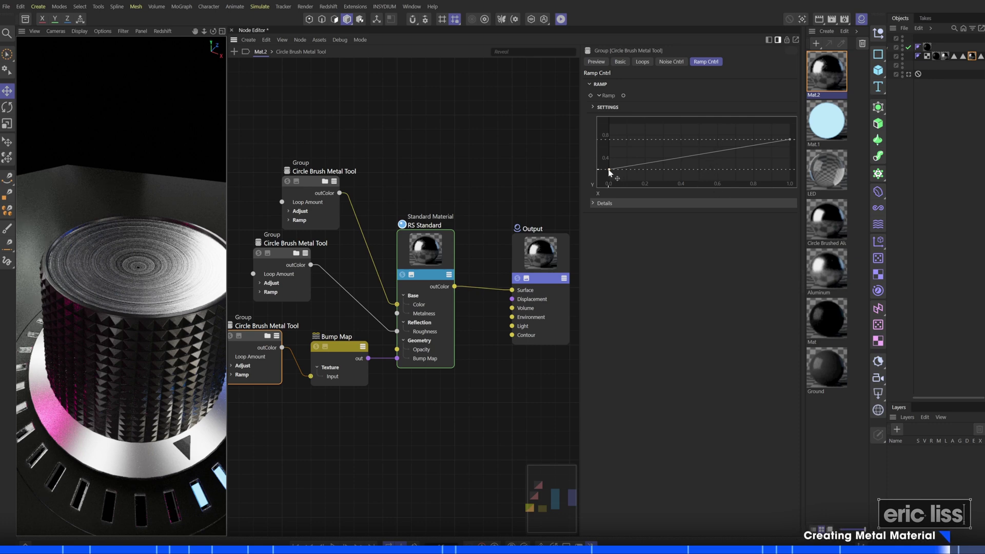
drag(791, 140, 790, 137)
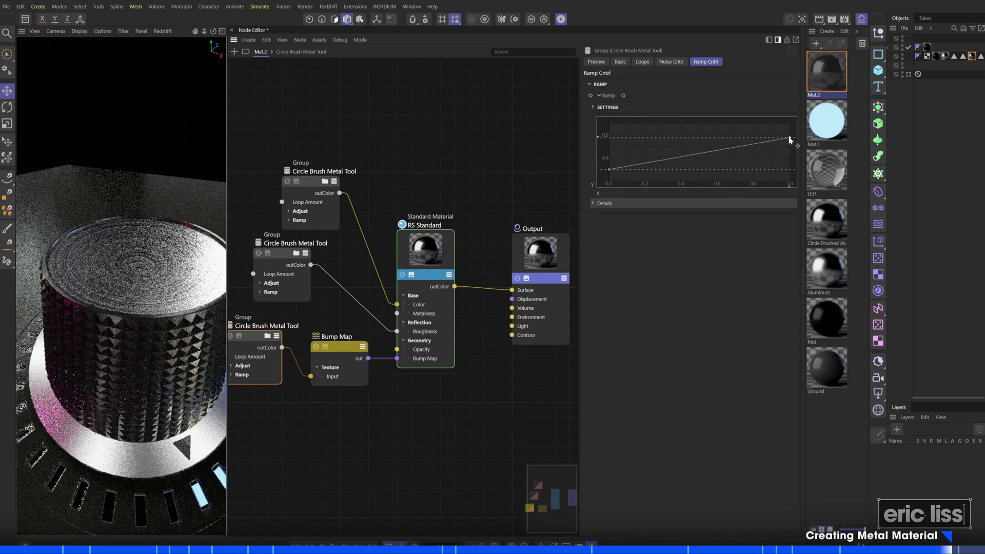
Set exact values on the bump group's ramp, with the end point at 0.8 and the start point at 0.203.
double_click(790, 138)
key(BackSpace)
text(0.8)
key(Return)
double_click(608, 170)
text(0.203)
key(Return)
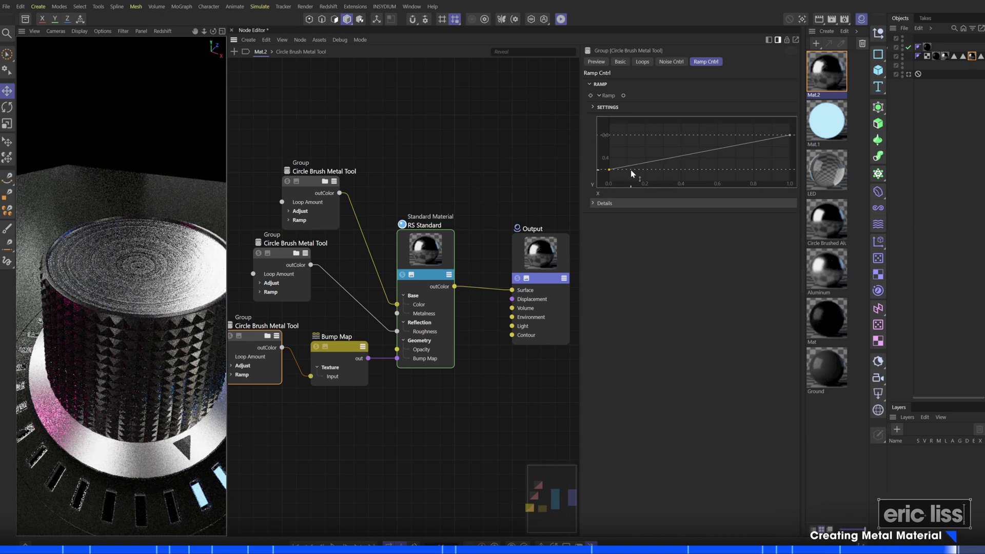